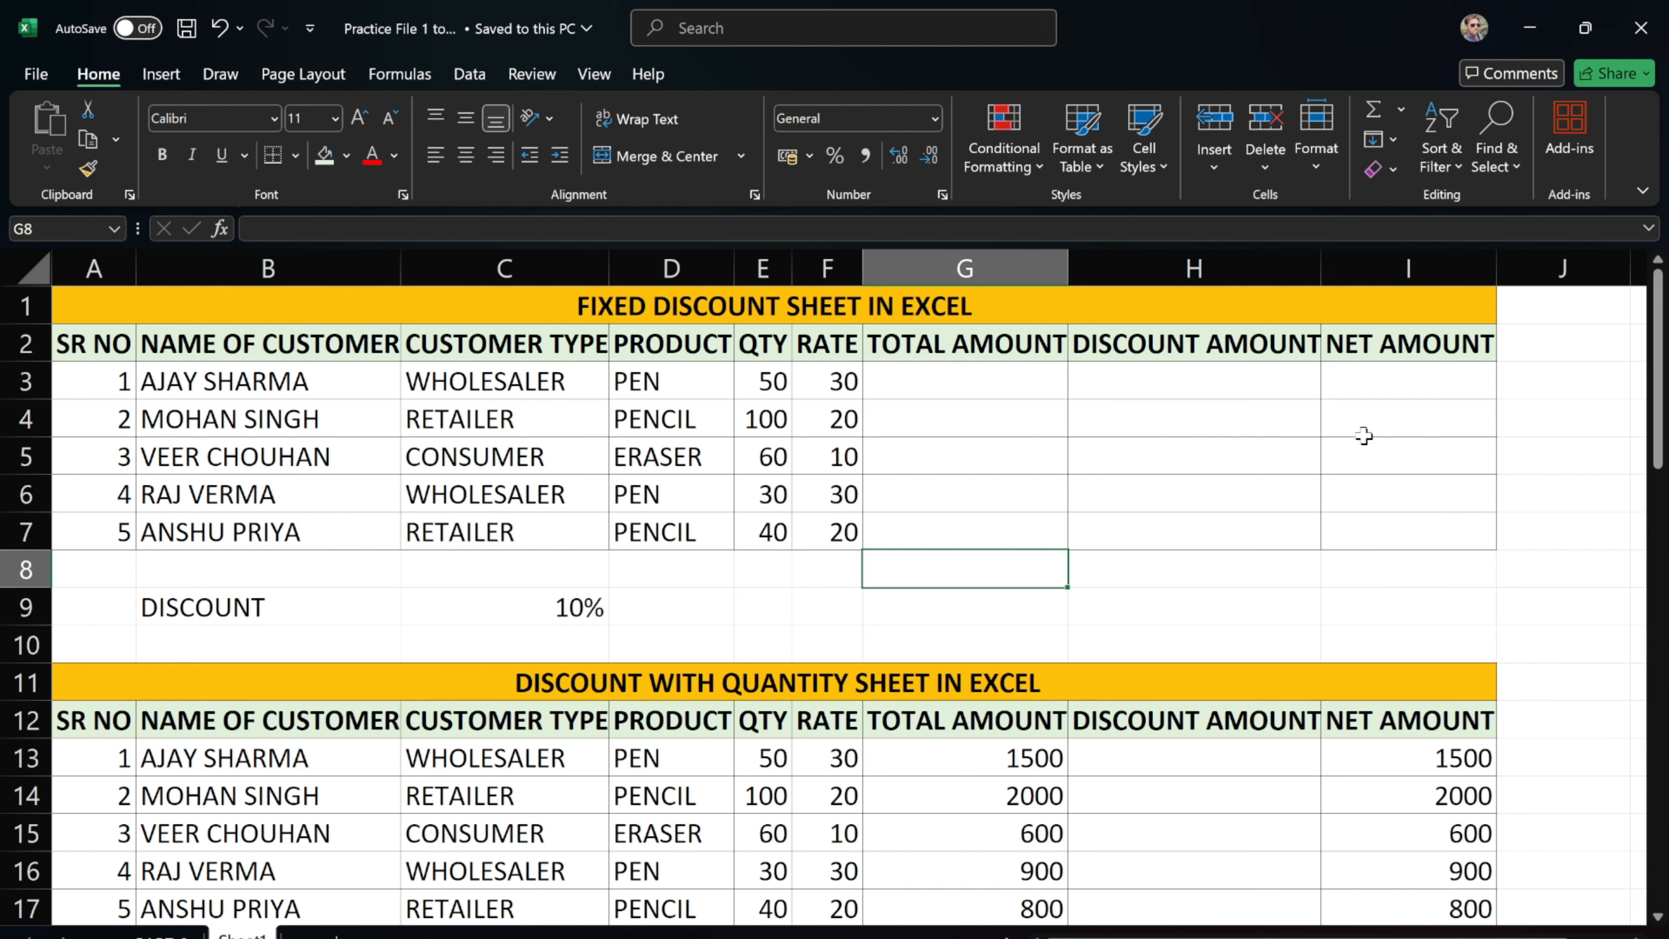
# Examine the discount tables by fixed rate, quantity, item and customer type, including the rate and total amount columns of the fixed discount table
pyautogui.scroll(-1, 972, 592)
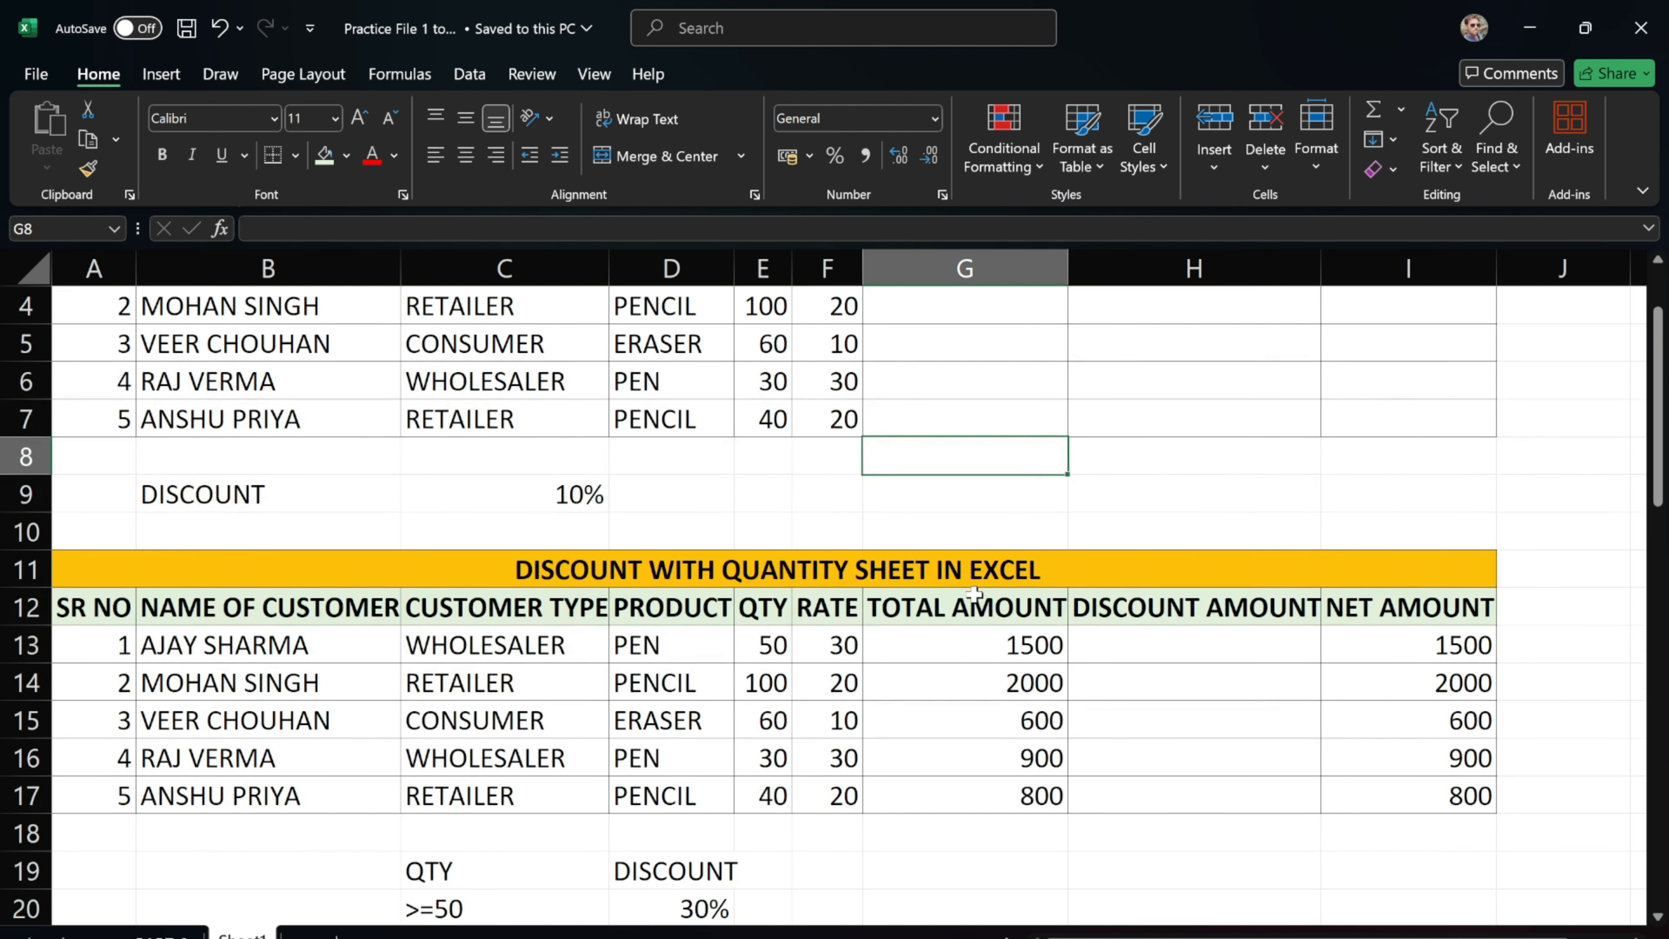
pyautogui.scroll(-2, 972, 591)
pyautogui.scroll(-2, 986, 605)
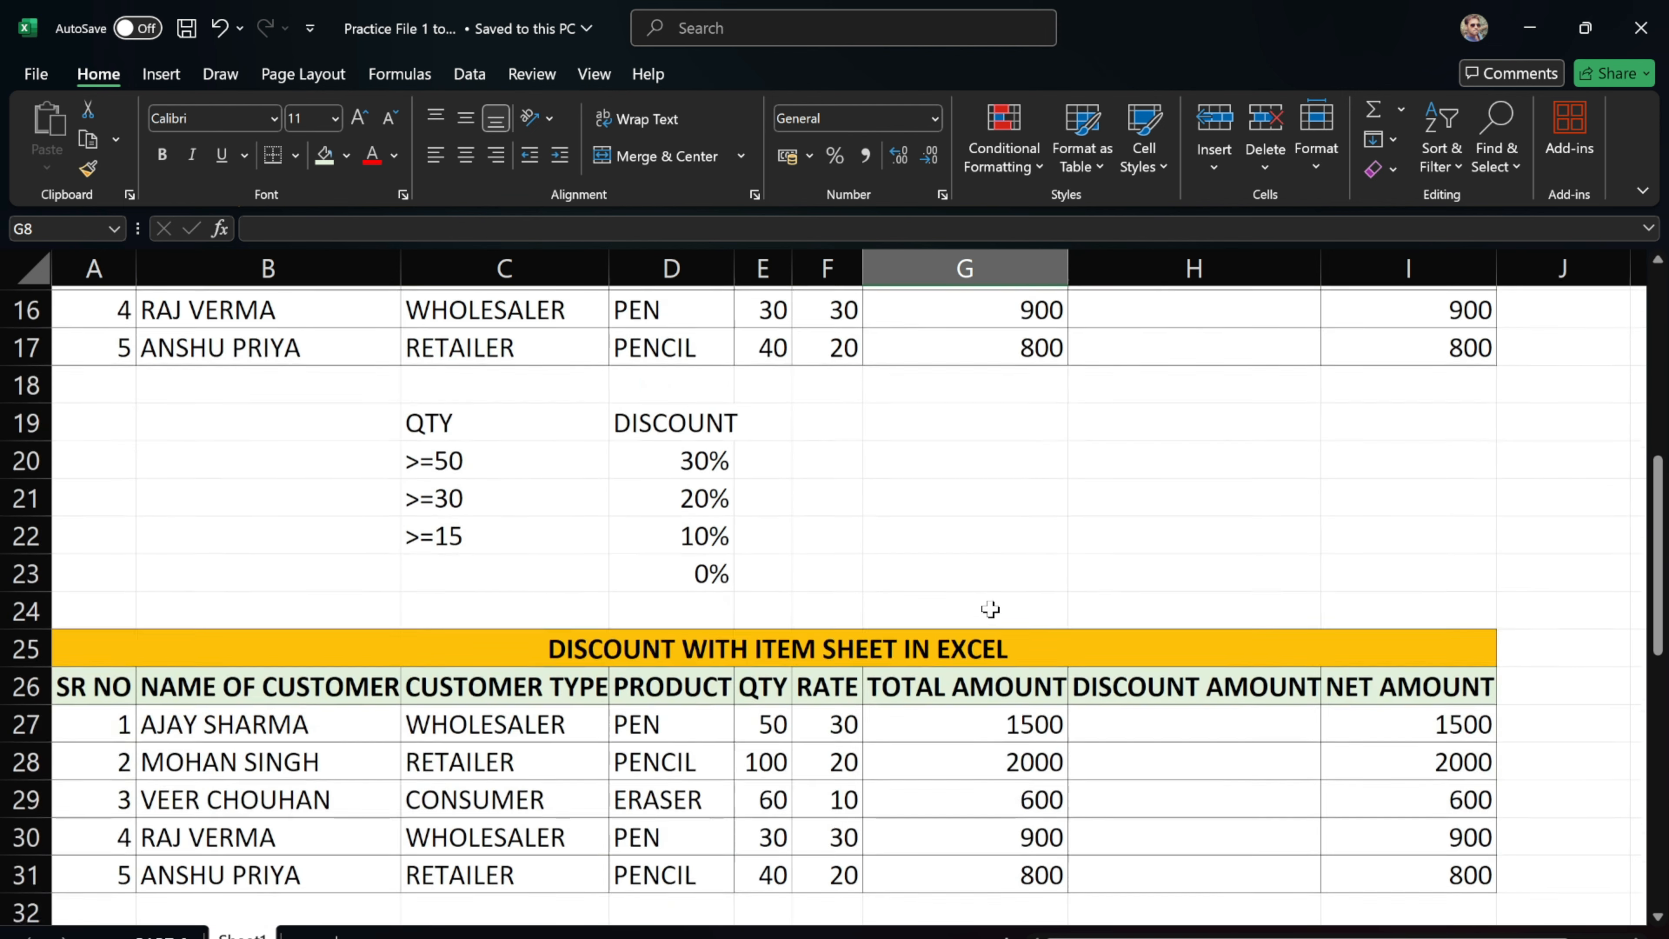
pyautogui.scroll(-3, 990, 610)
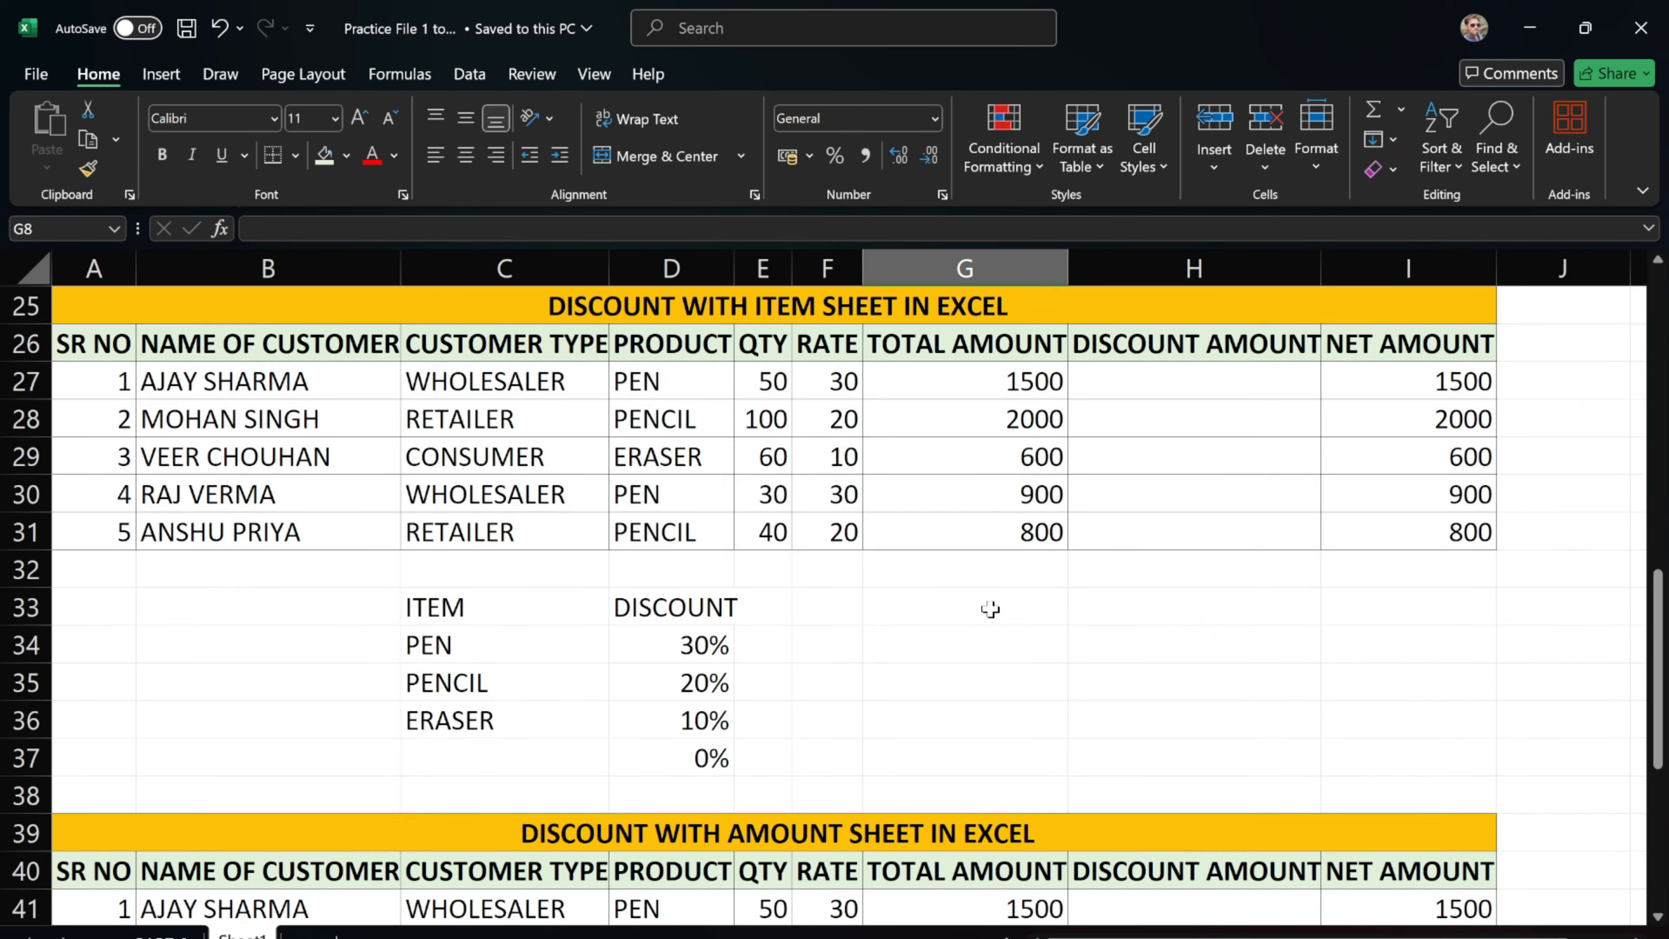
pyautogui.scroll(-3, 990, 610)
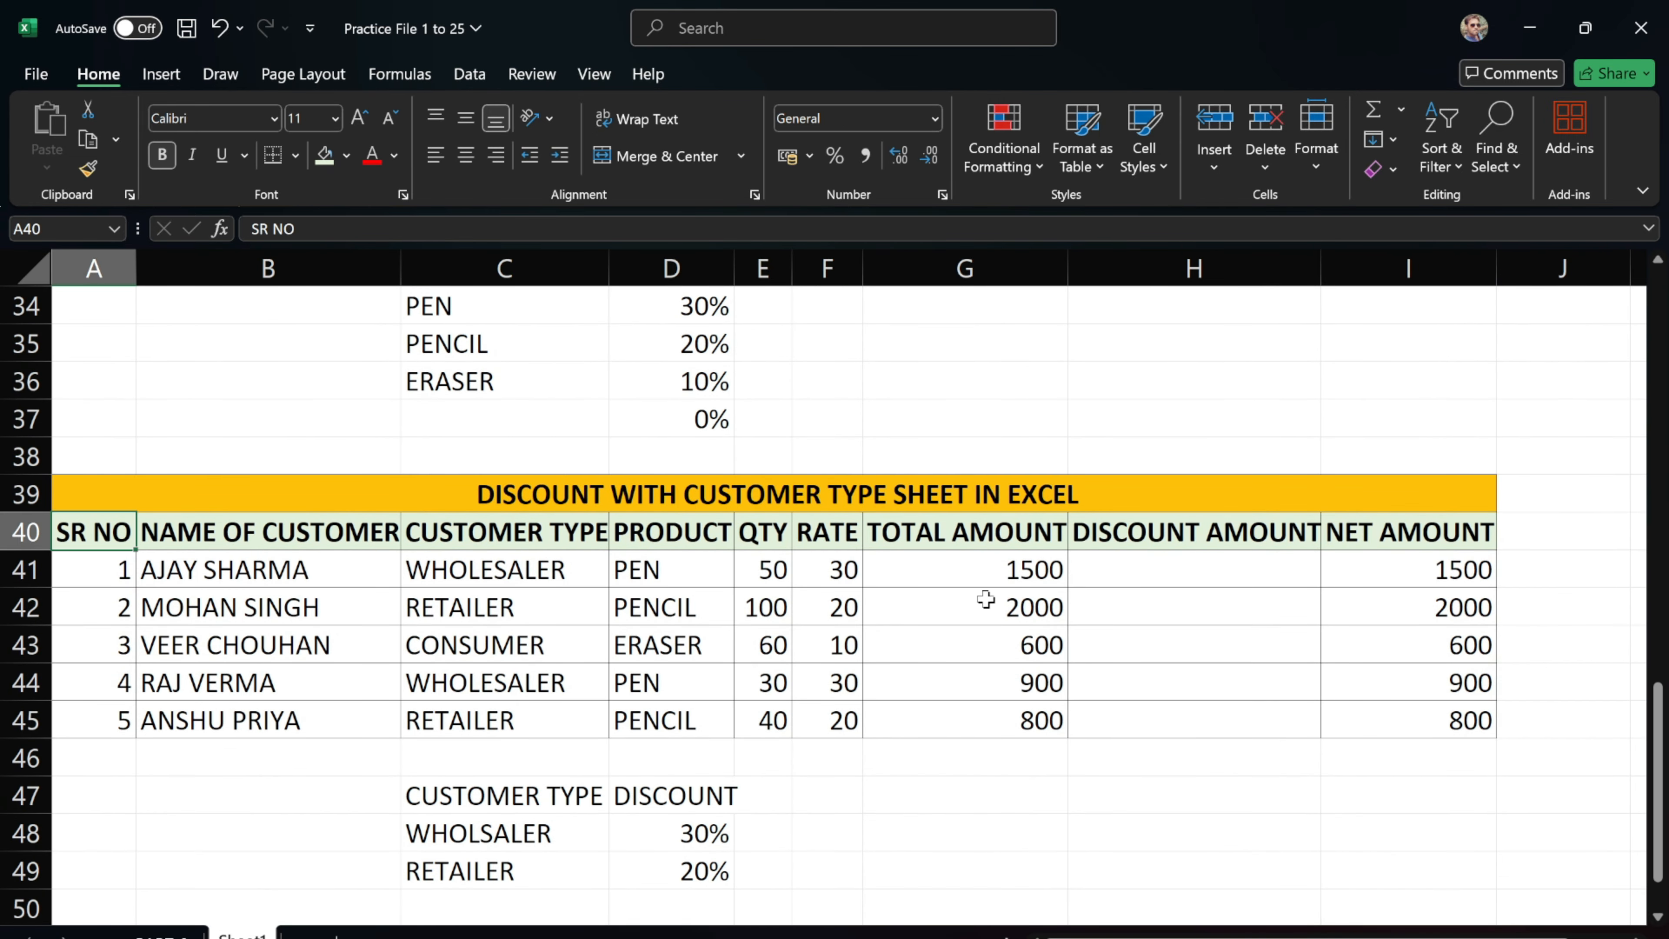
pyautogui.scroll(11, 986, 599)
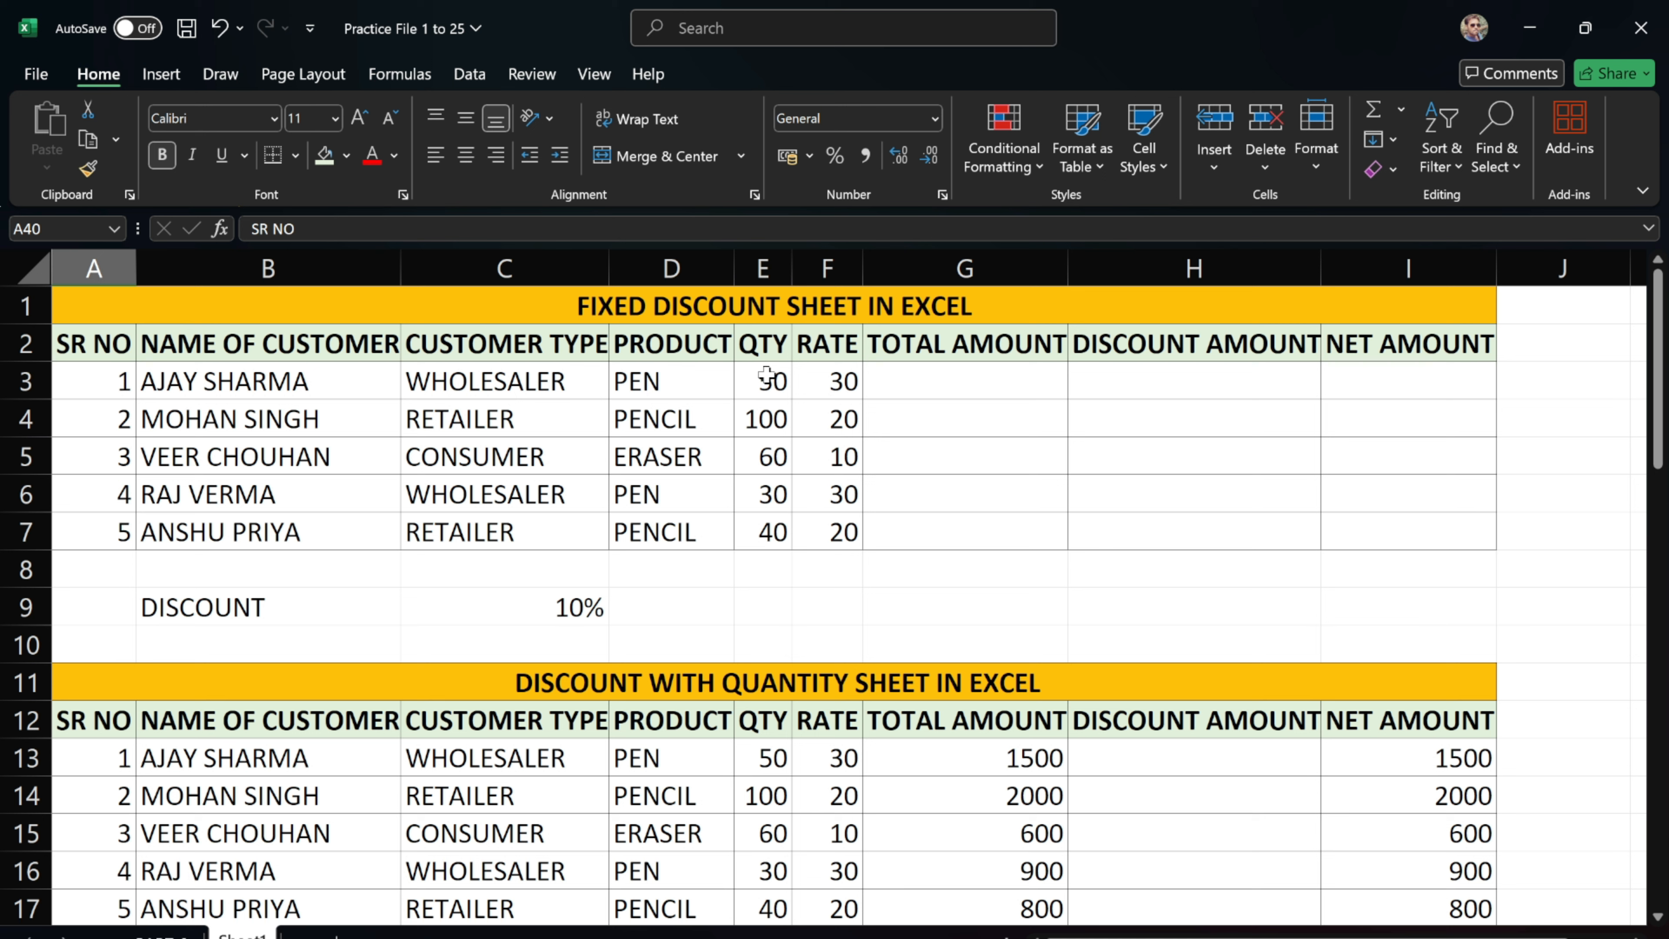
pyautogui.click(833, 377)
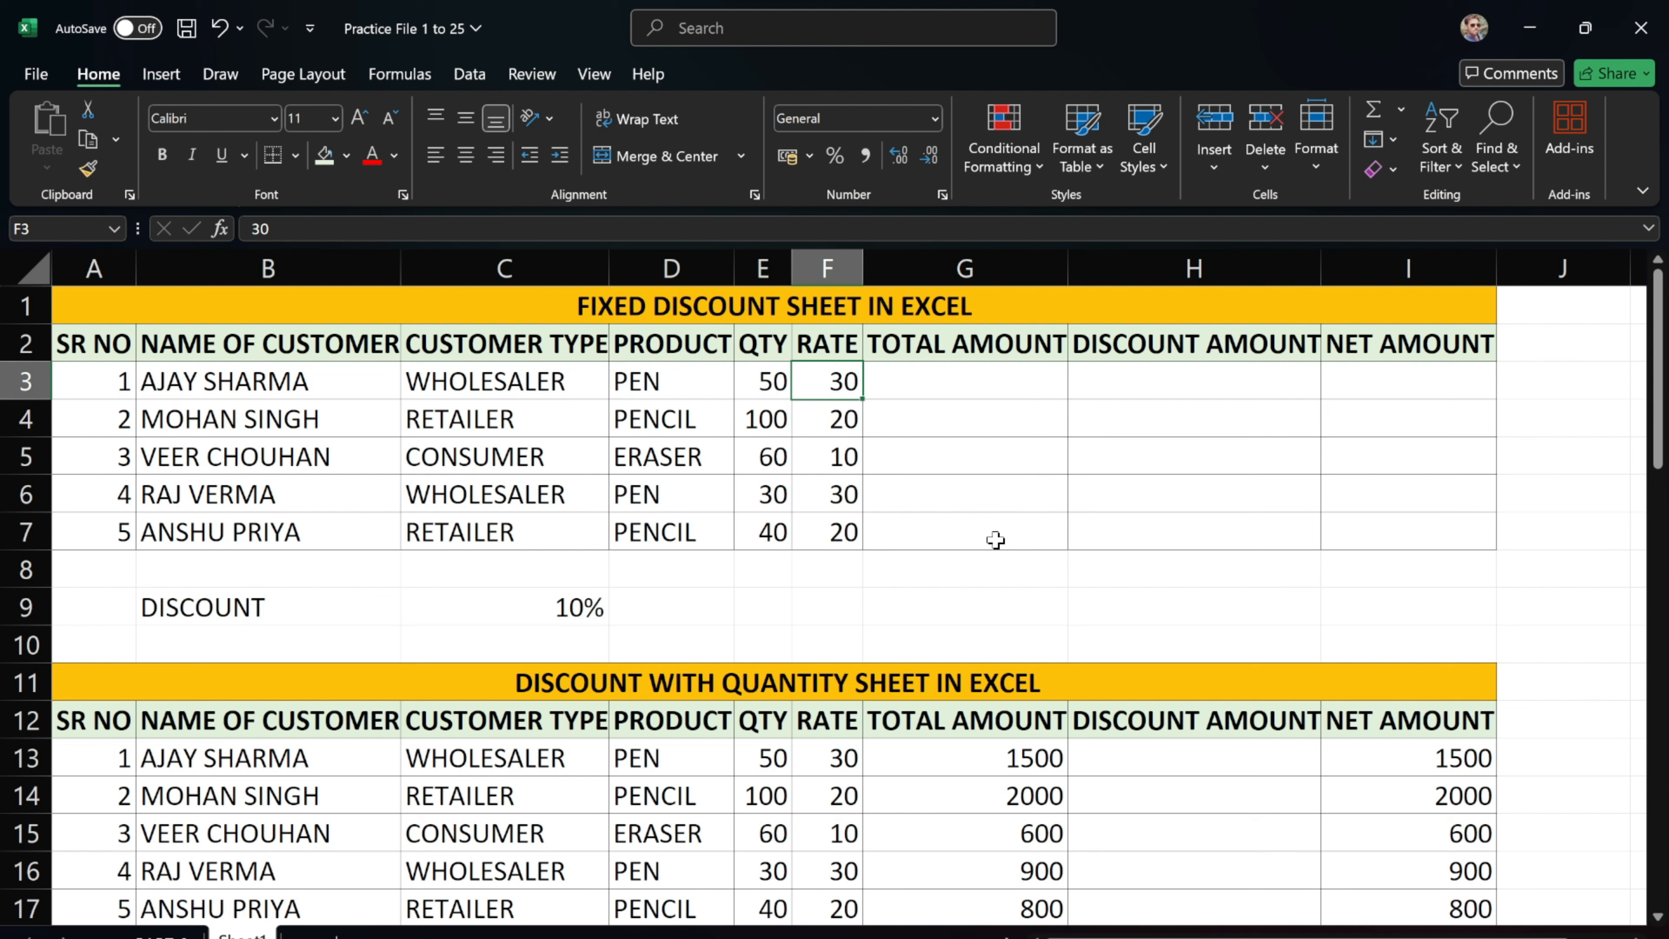
pyautogui.click(974, 338)
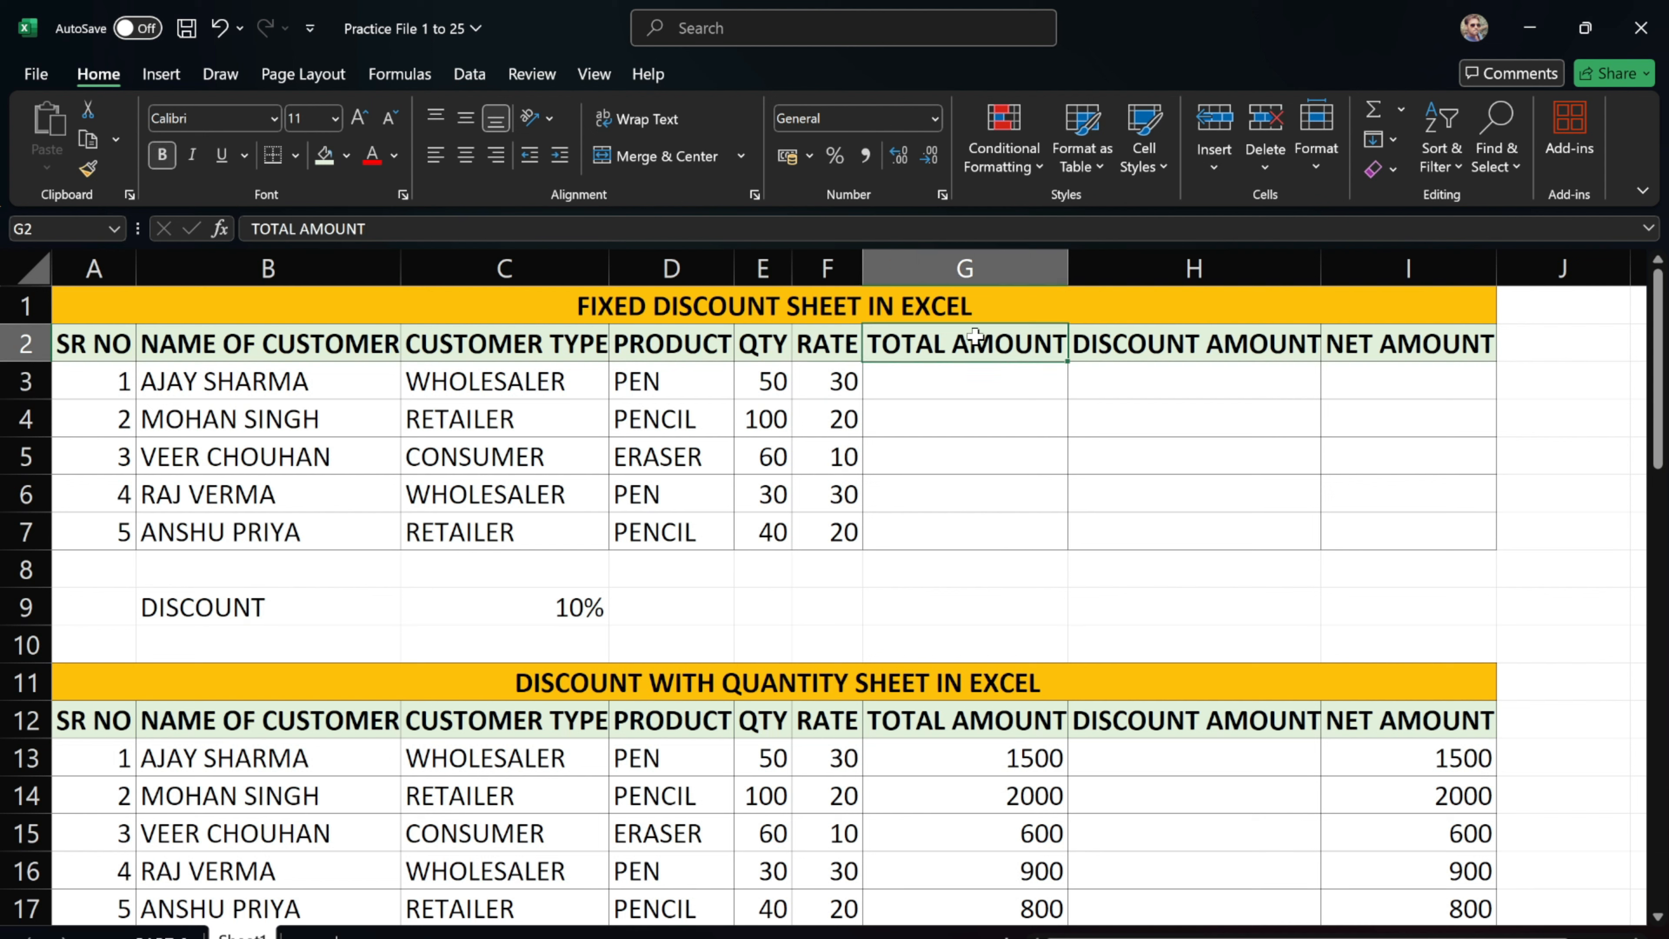
# Calculate total amounts in the fixed discount table by entering =E3*F3 in G3 and filling it down to G7
pyautogui.click(945, 378)
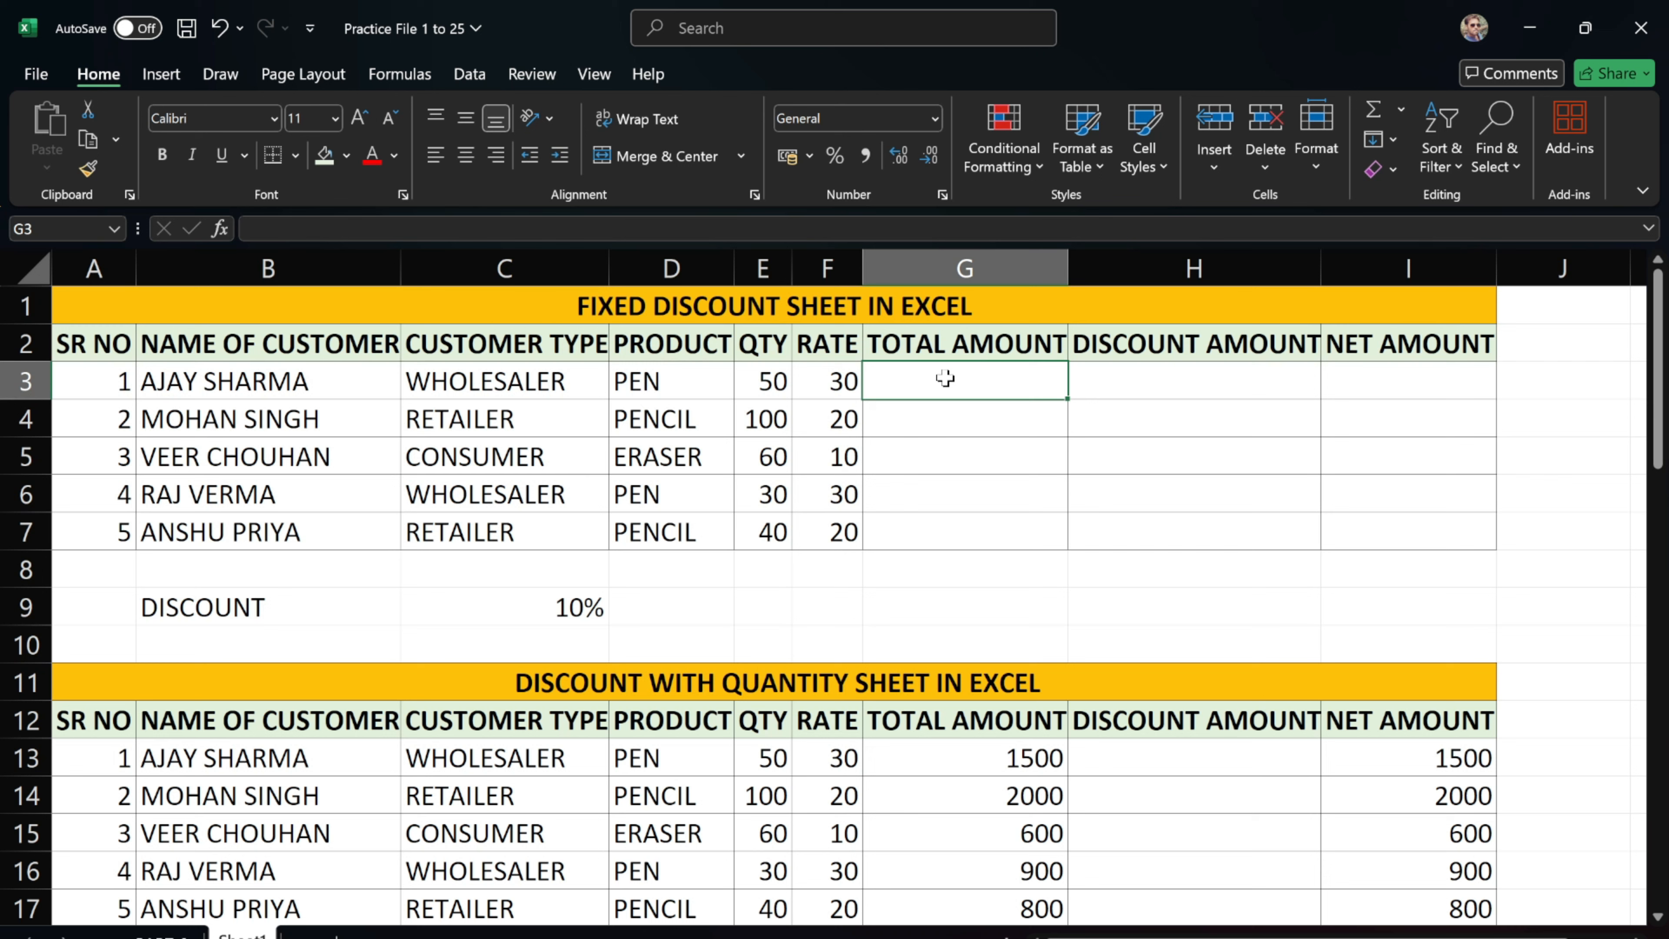
pyautogui.write('=')
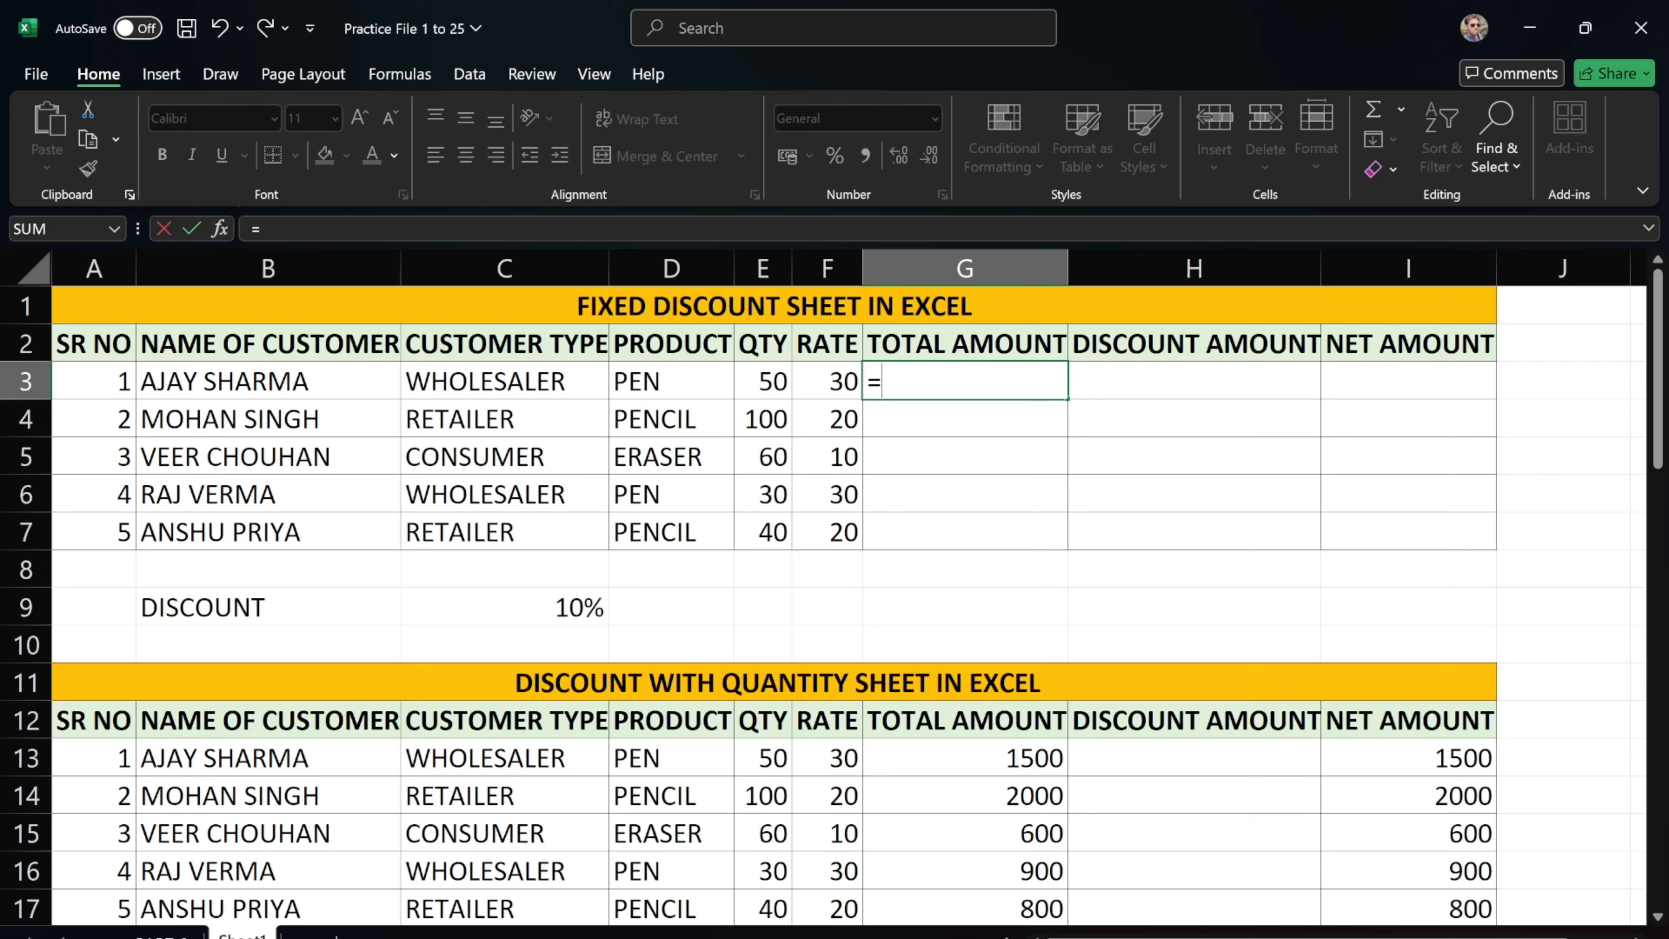
pyautogui.click(768, 380)
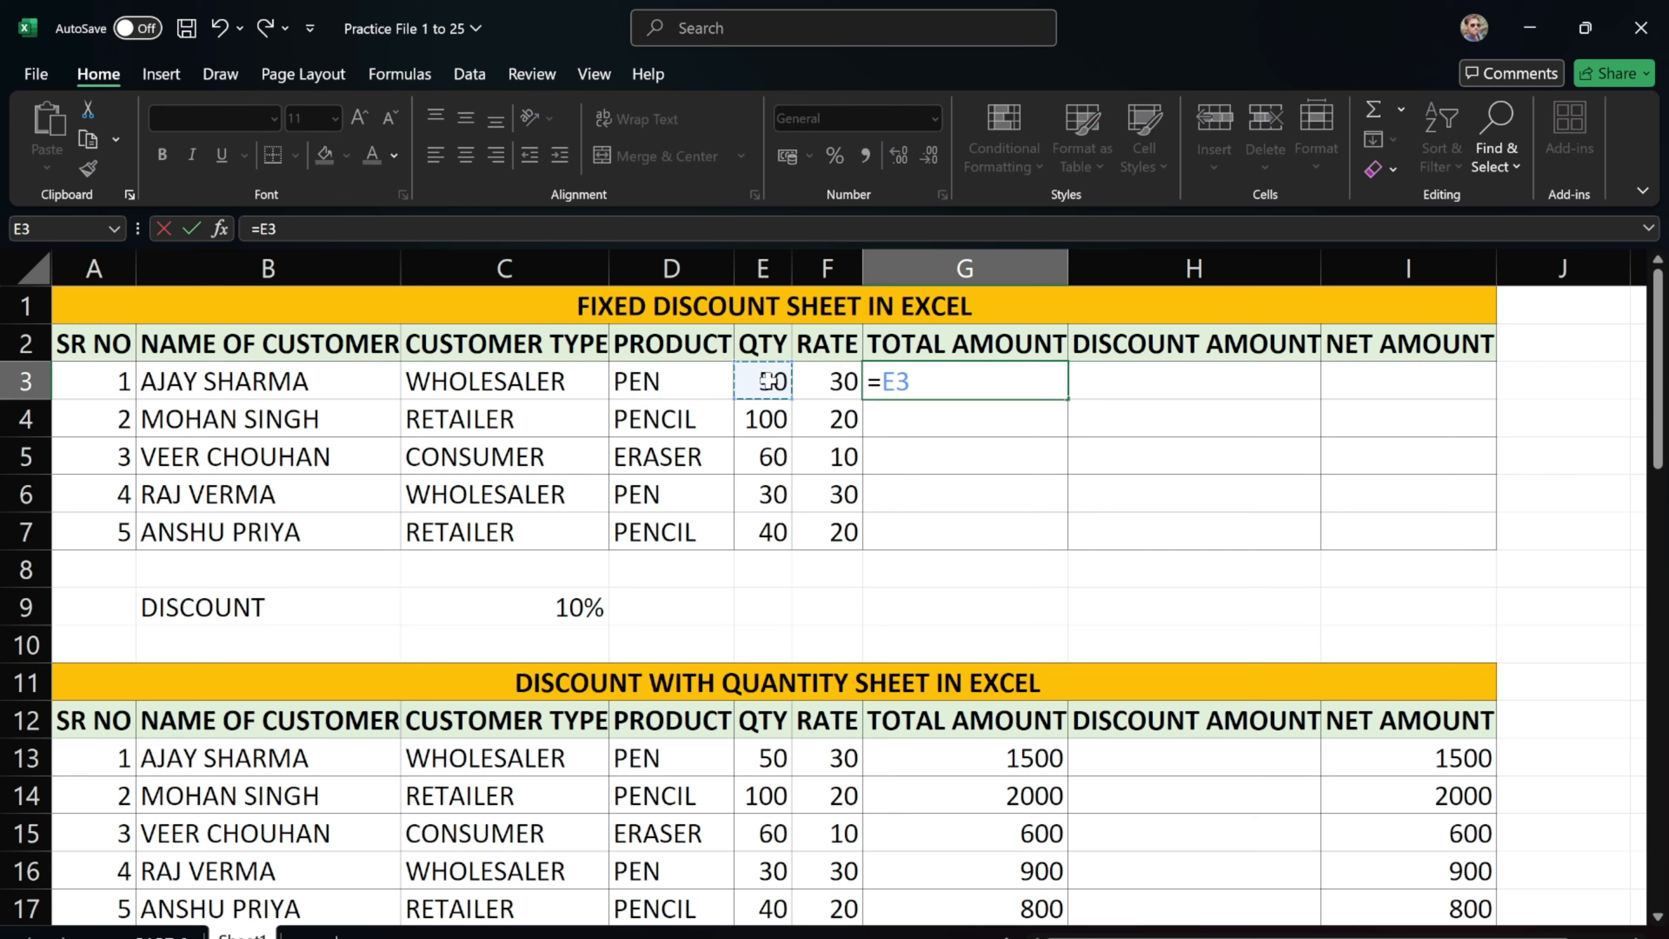
pyautogui.write('*')
pyautogui.click(823, 386)
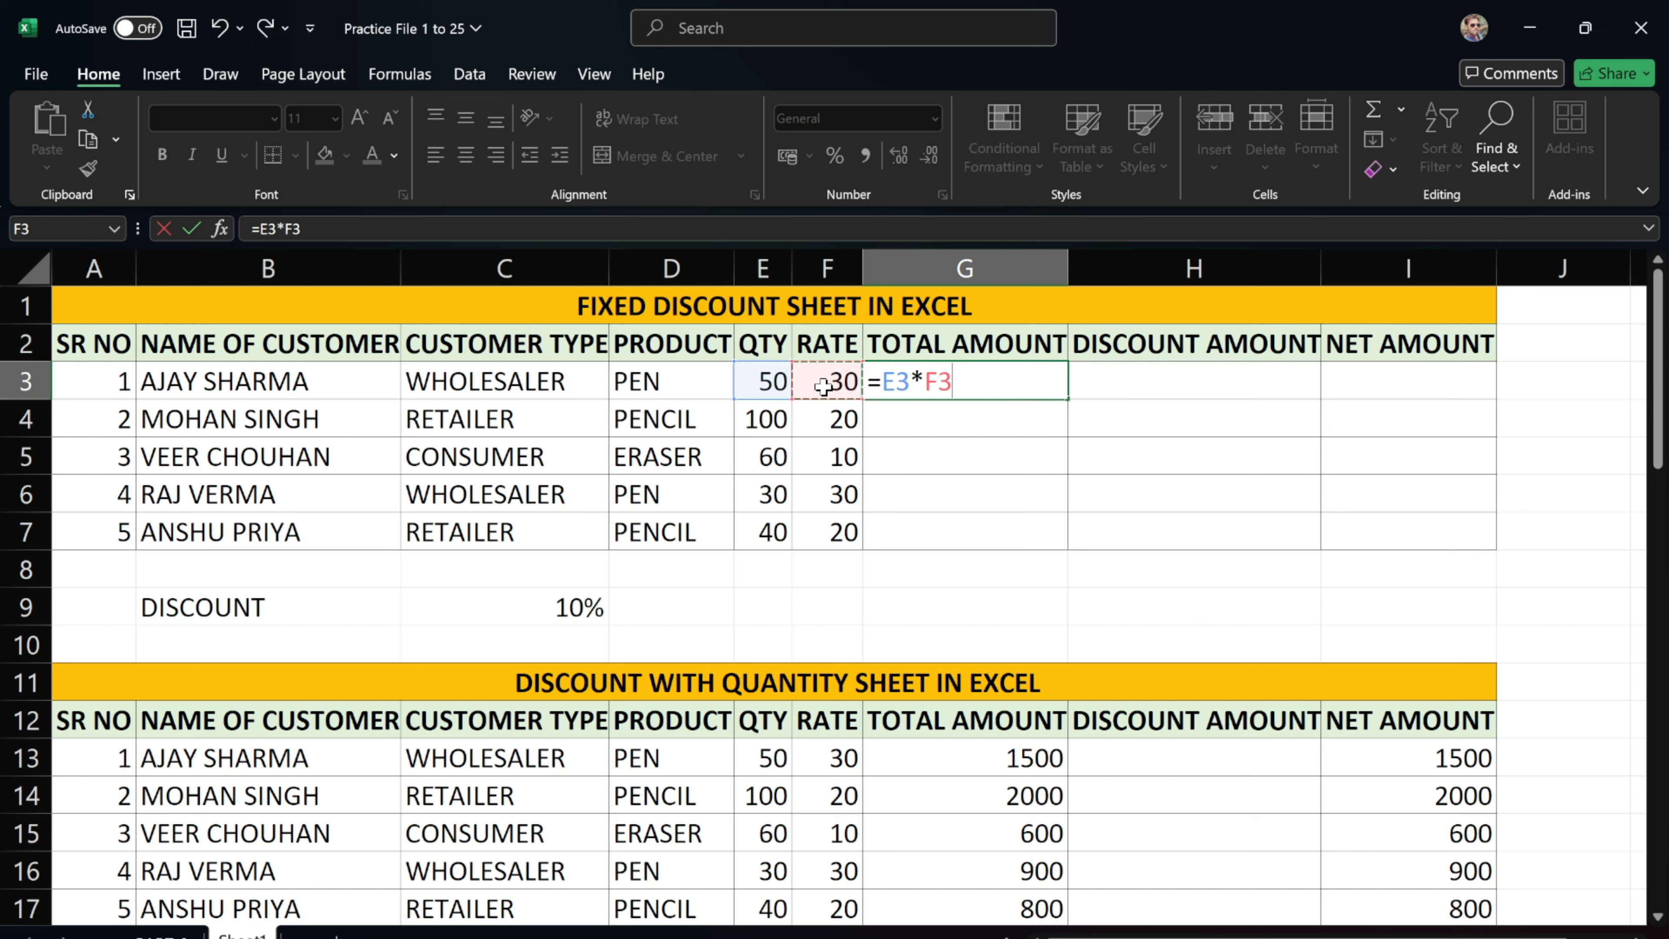
pyautogui.press('Return')
pyautogui.click(1024, 380)
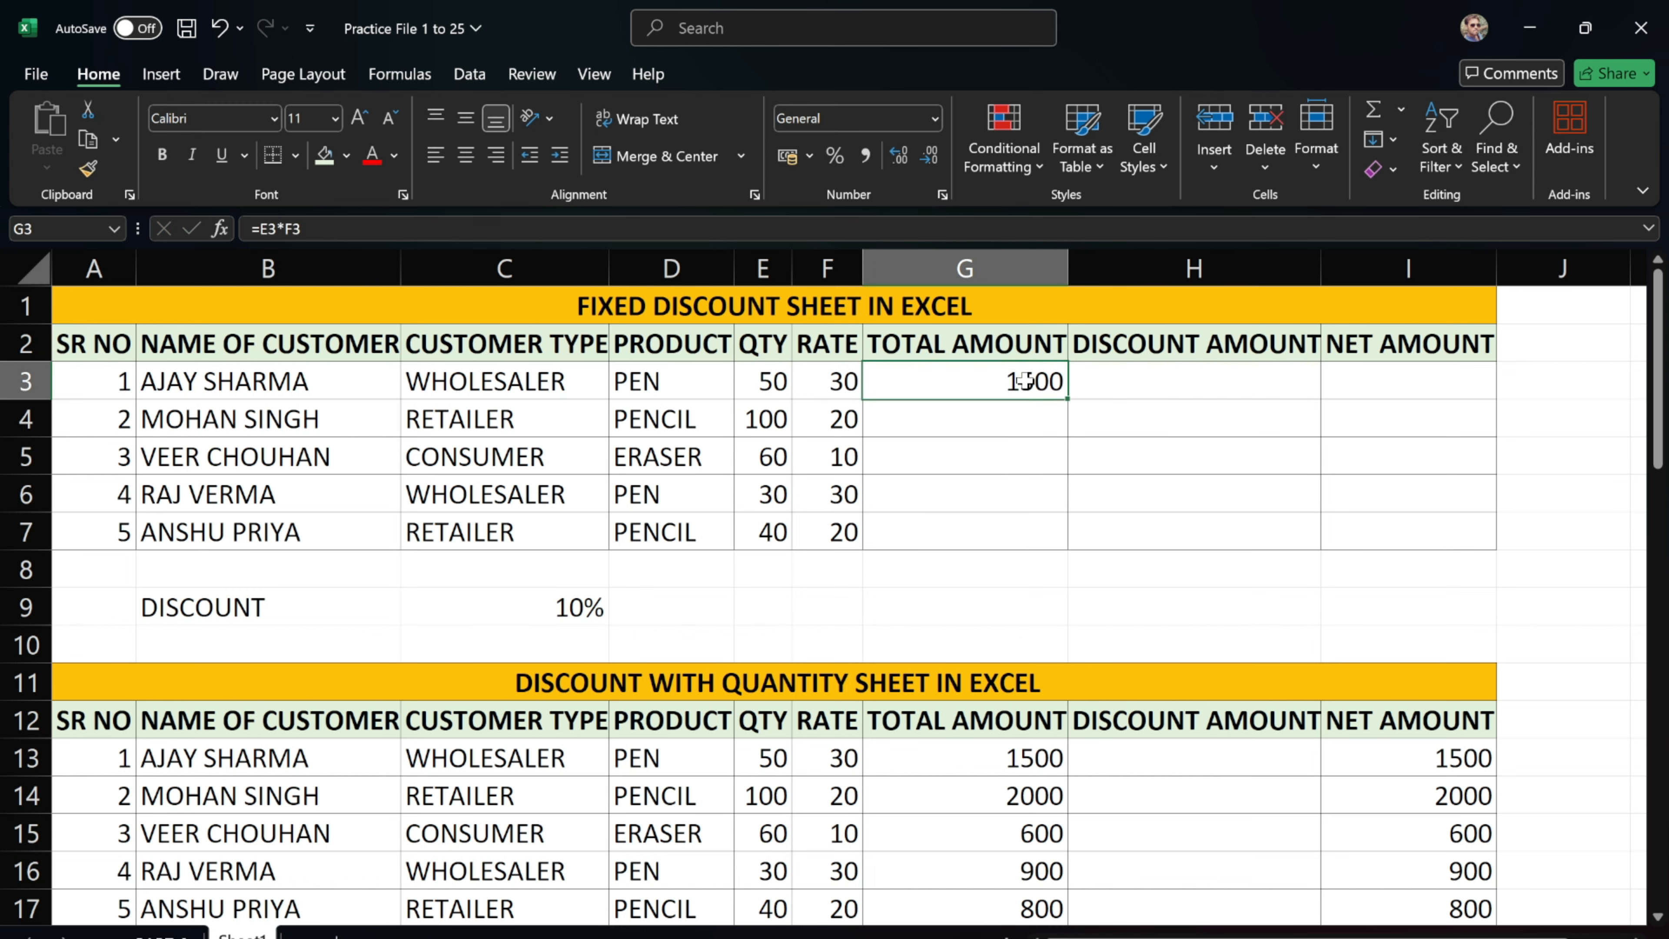
pyautogui.moveTo(1066, 403); pyautogui.dragTo(1067, 552)
# Calculate the fixed discount amounts by entering =G3*10% in H3 and filling it down to H7
pyautogui.click(1147, 461)
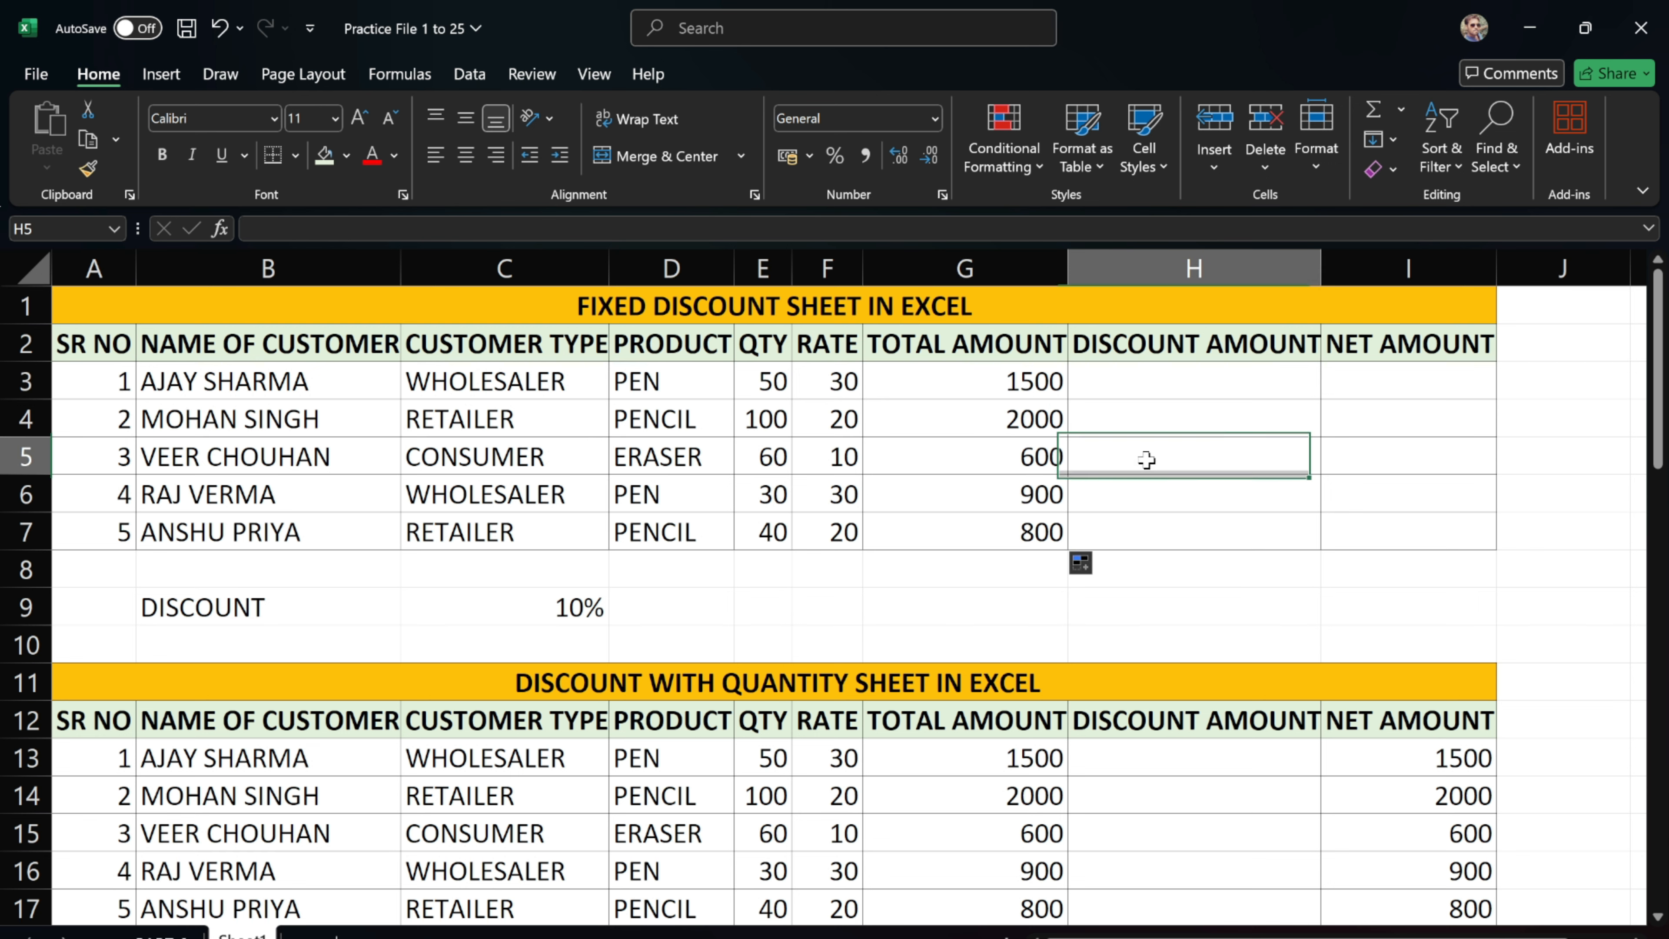
pyautogui.click(1135, 391)
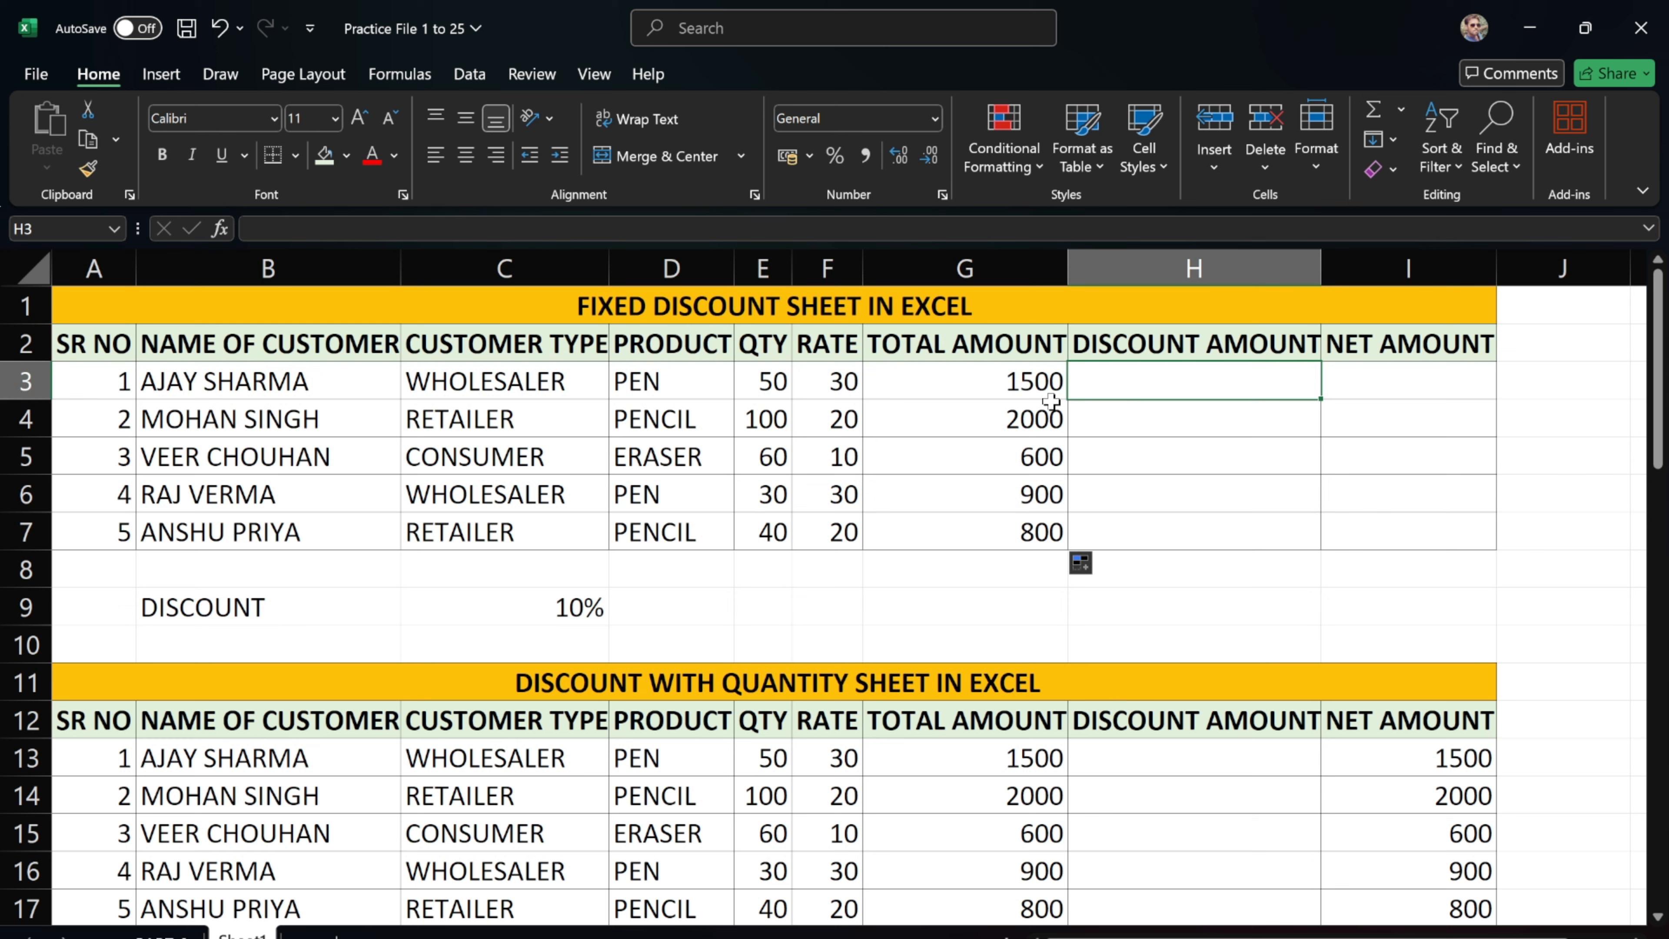
pyautogui.click(1038, 389)
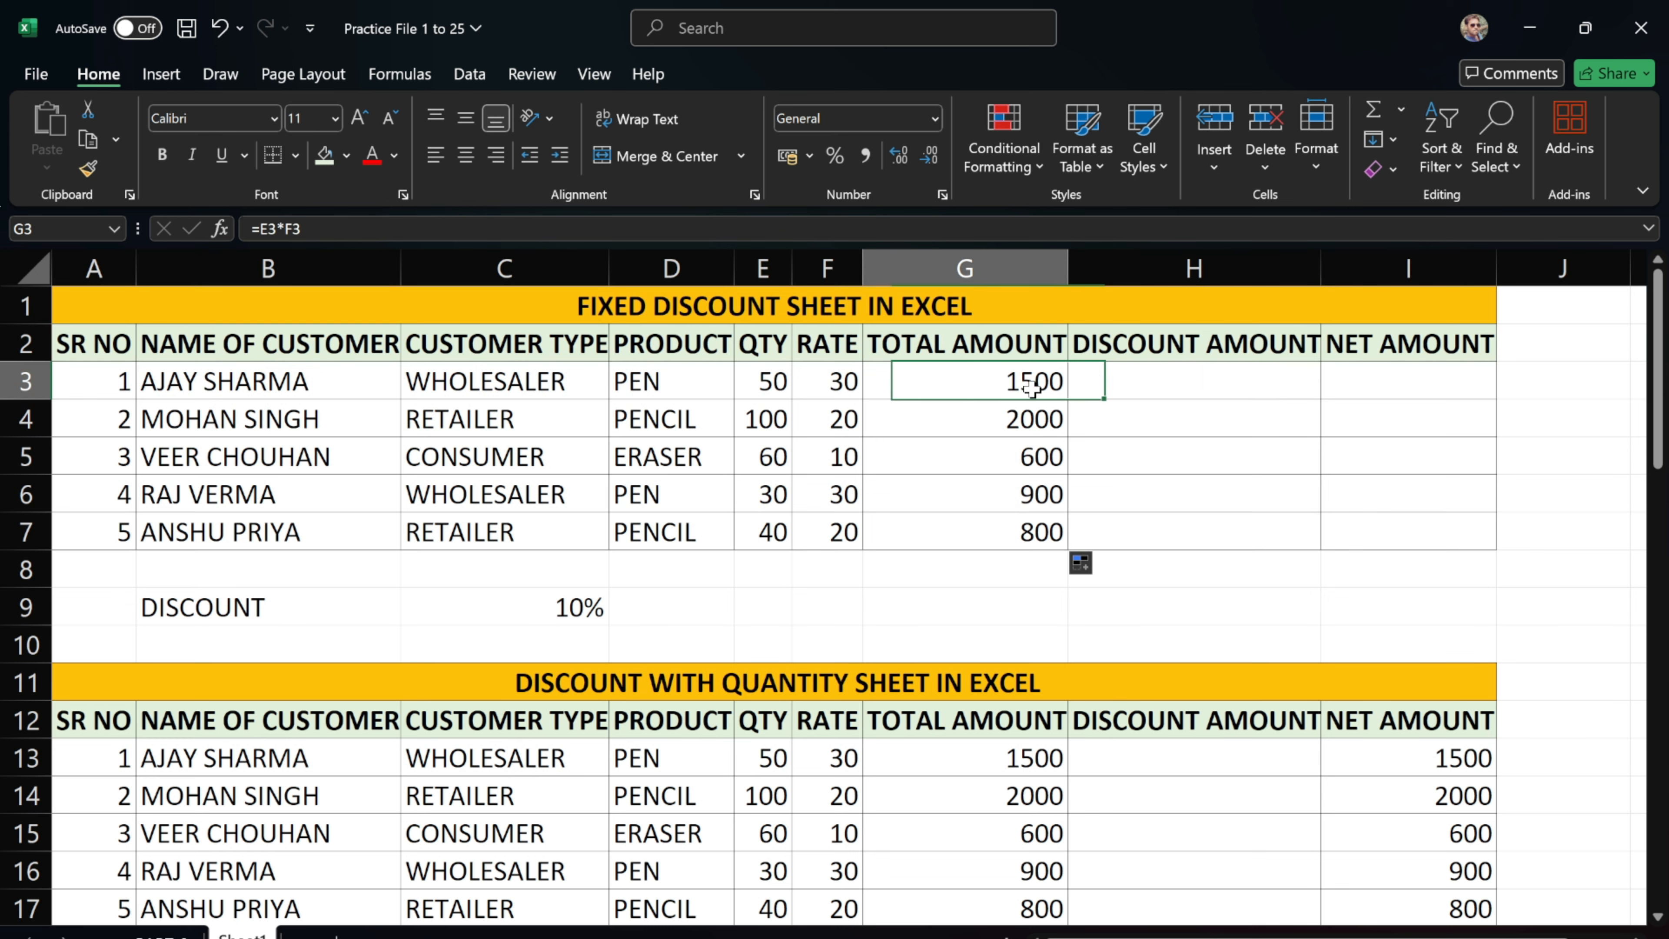
pyautogui.click(1112, 380)
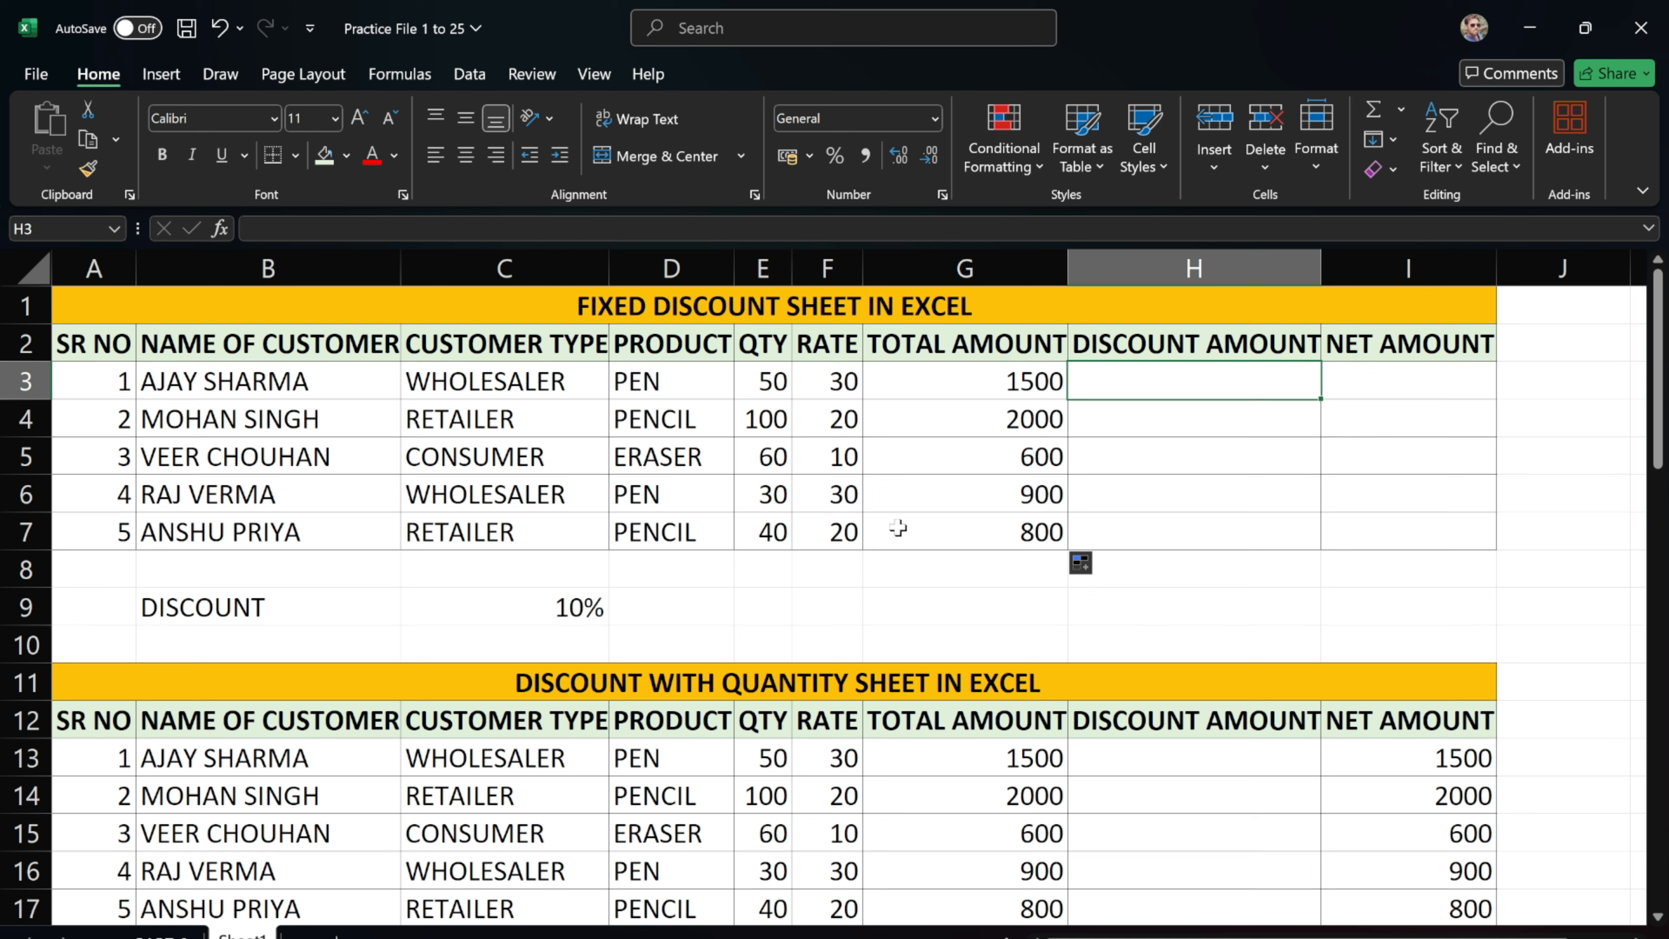
pyautogui.doubleClick(1093, 385)
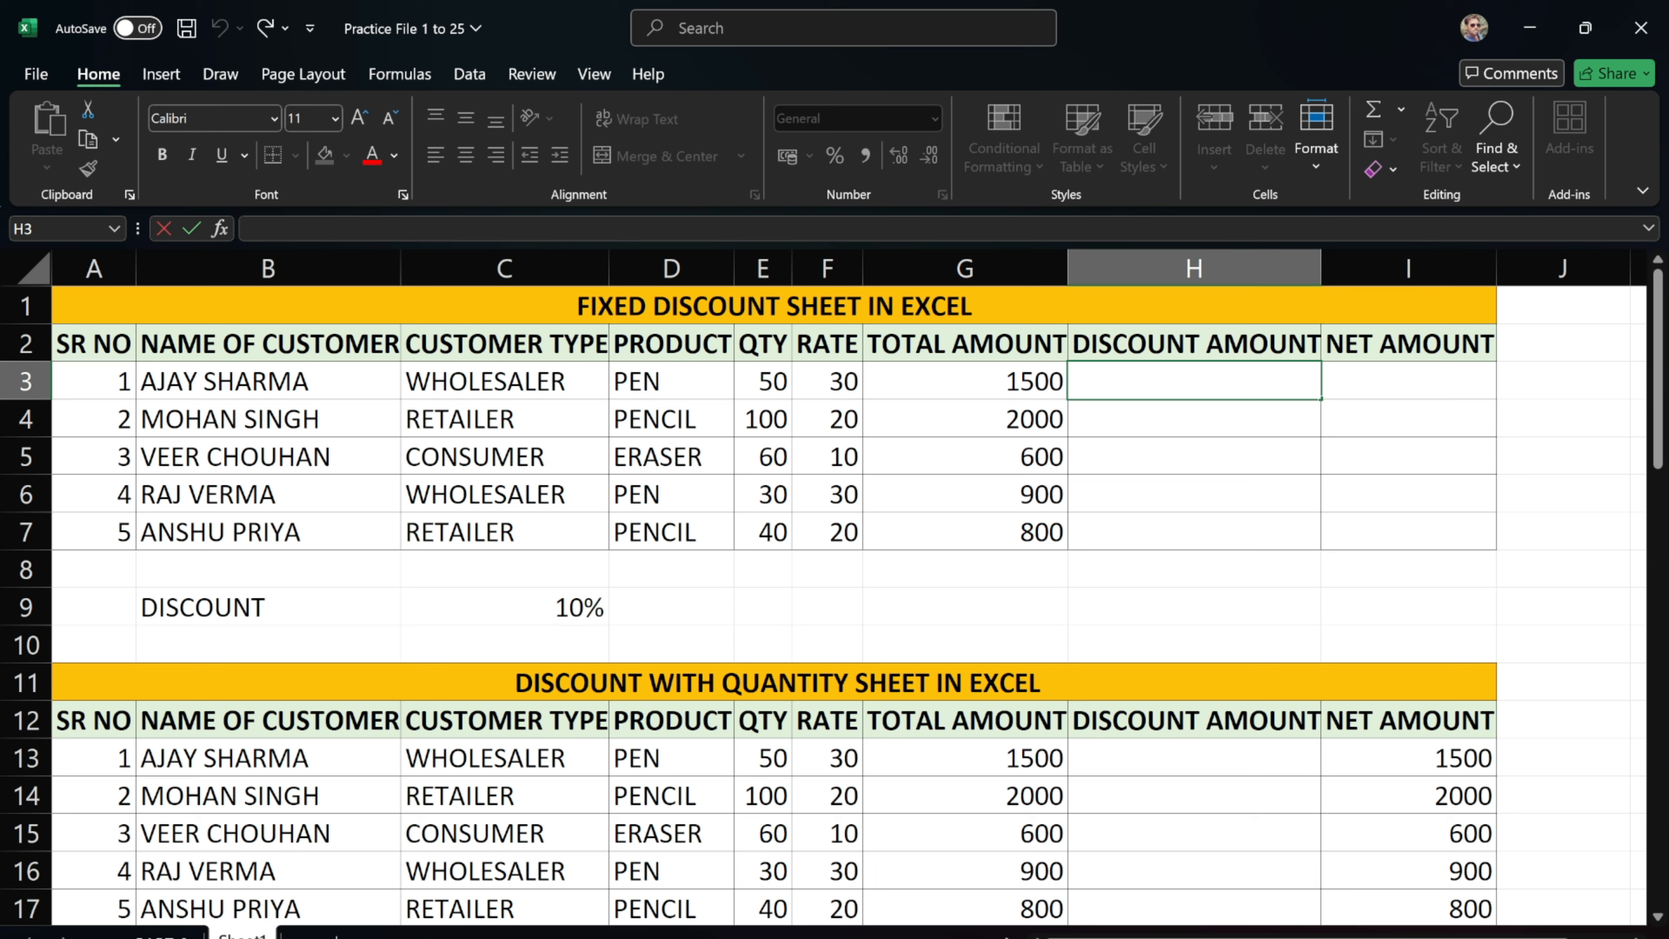
pyautogui.write('=')
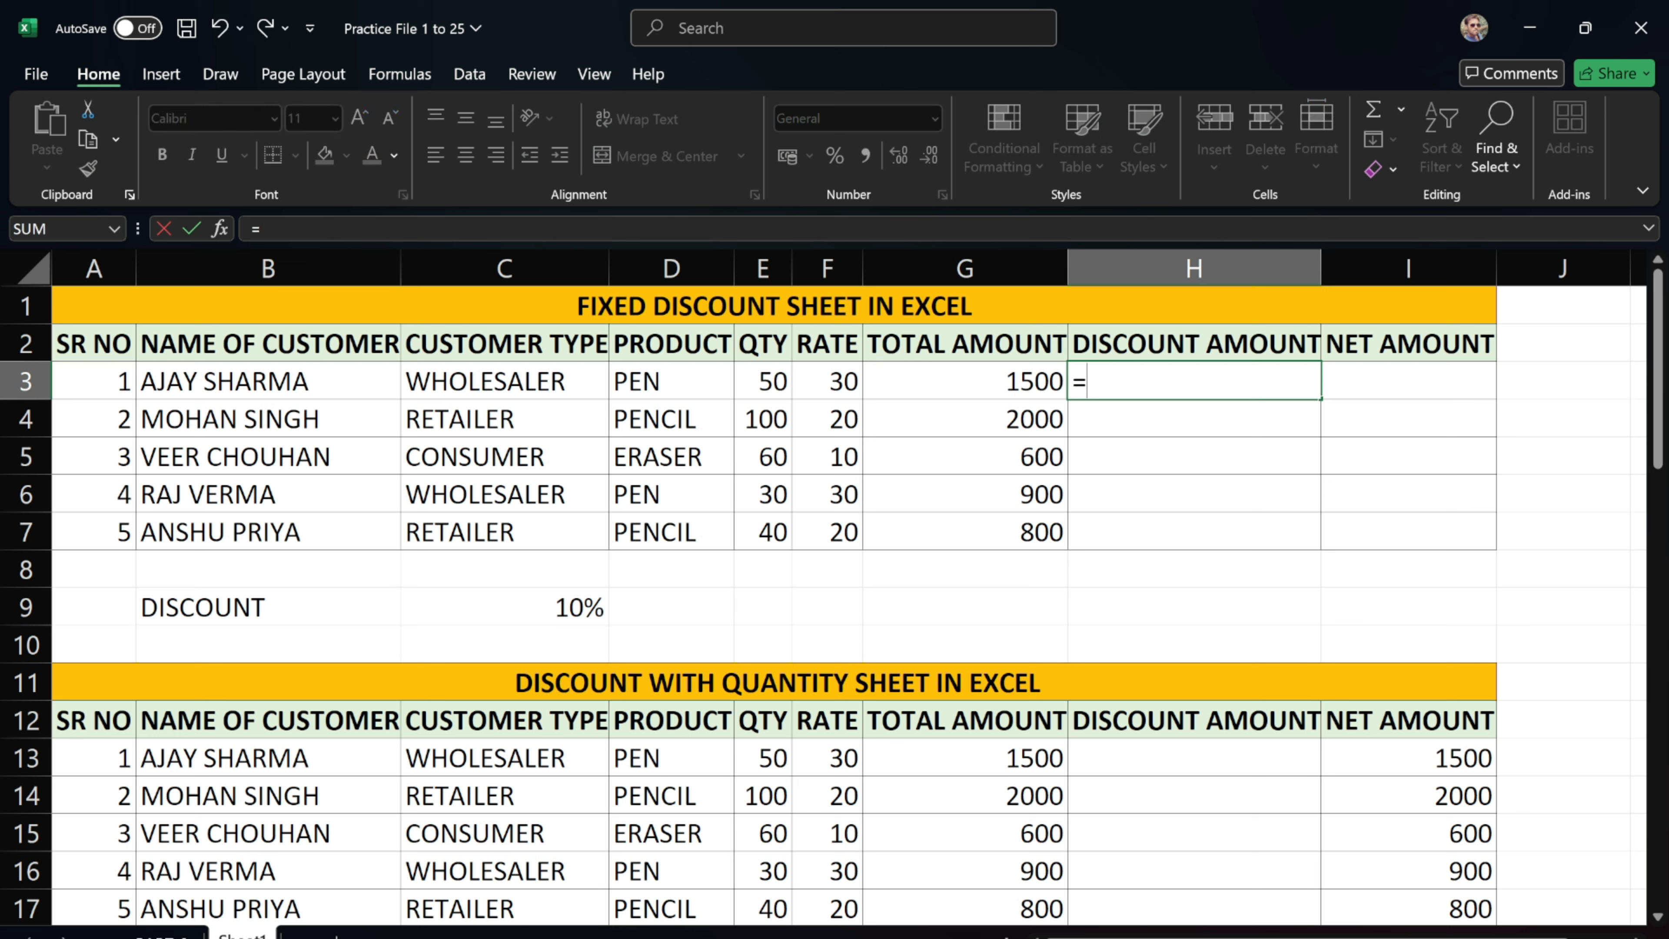
pyautogui.click(1019, 380)
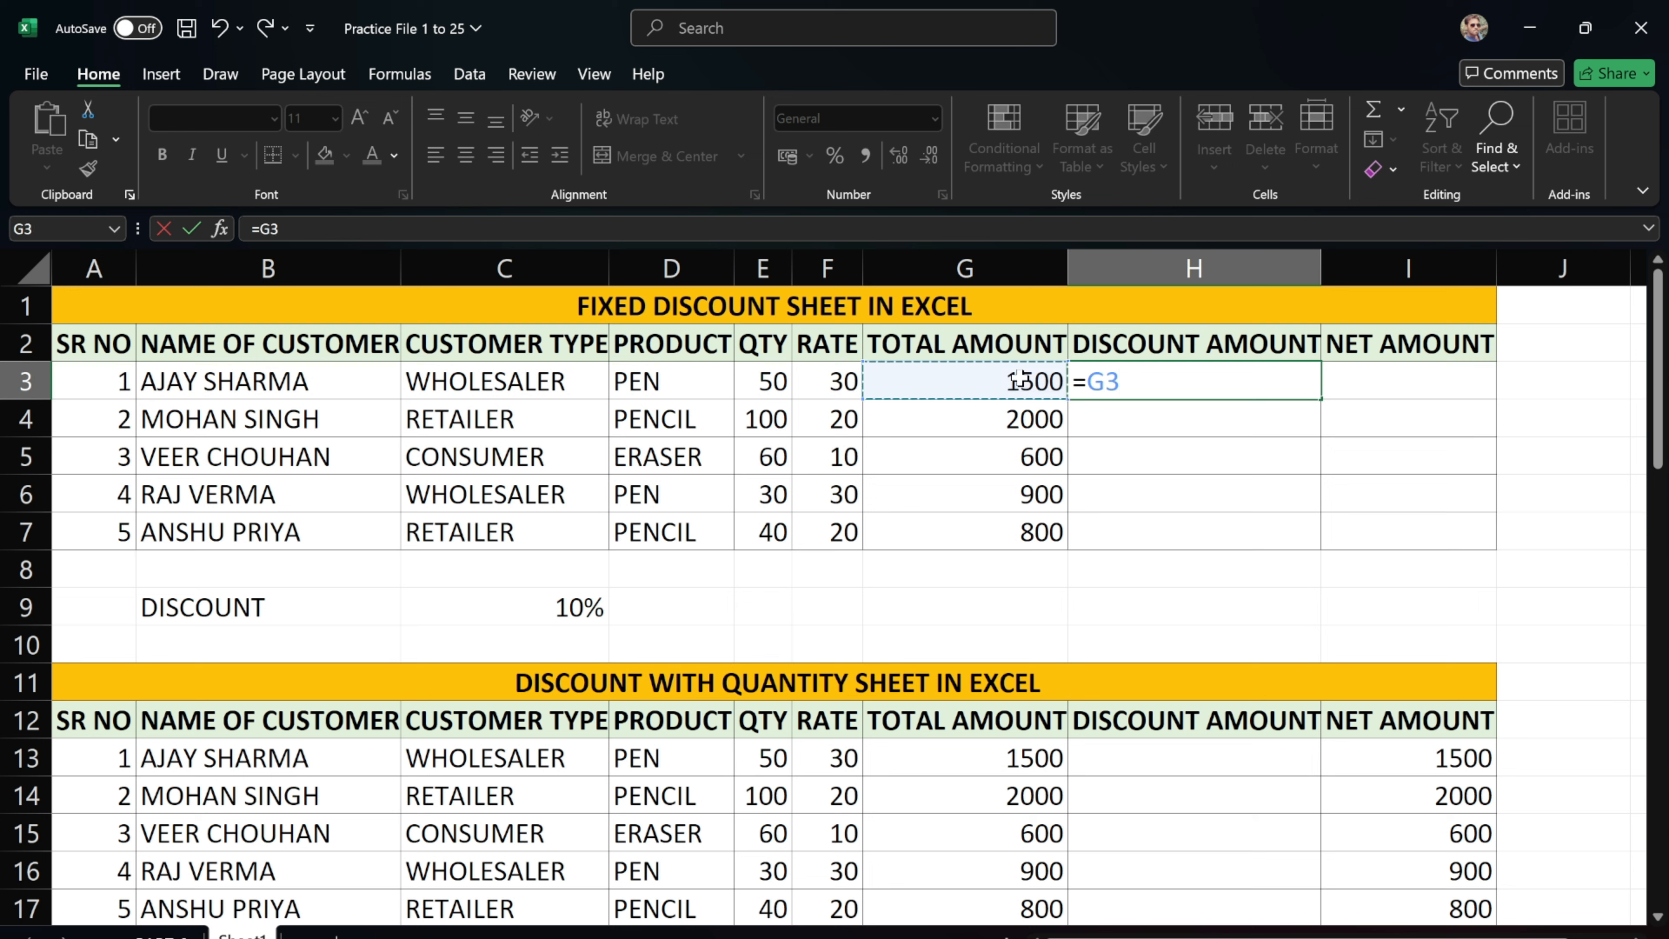
pyautogui.write('*10')
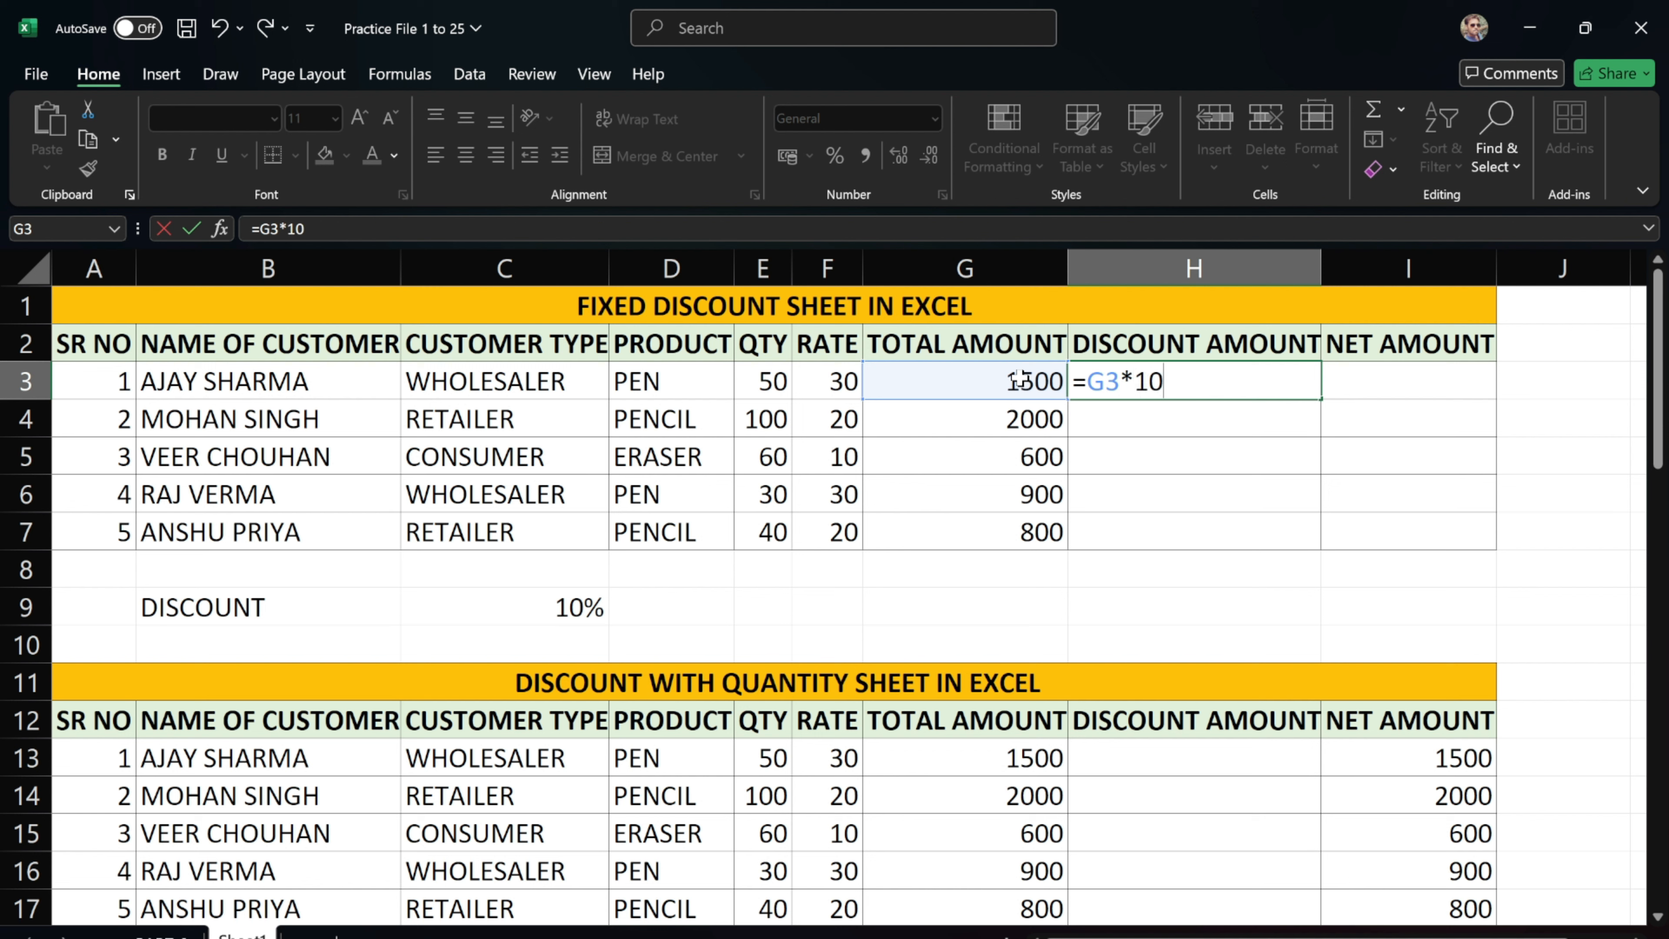
pyautogui.write('%')
pyautogui.press('Return')
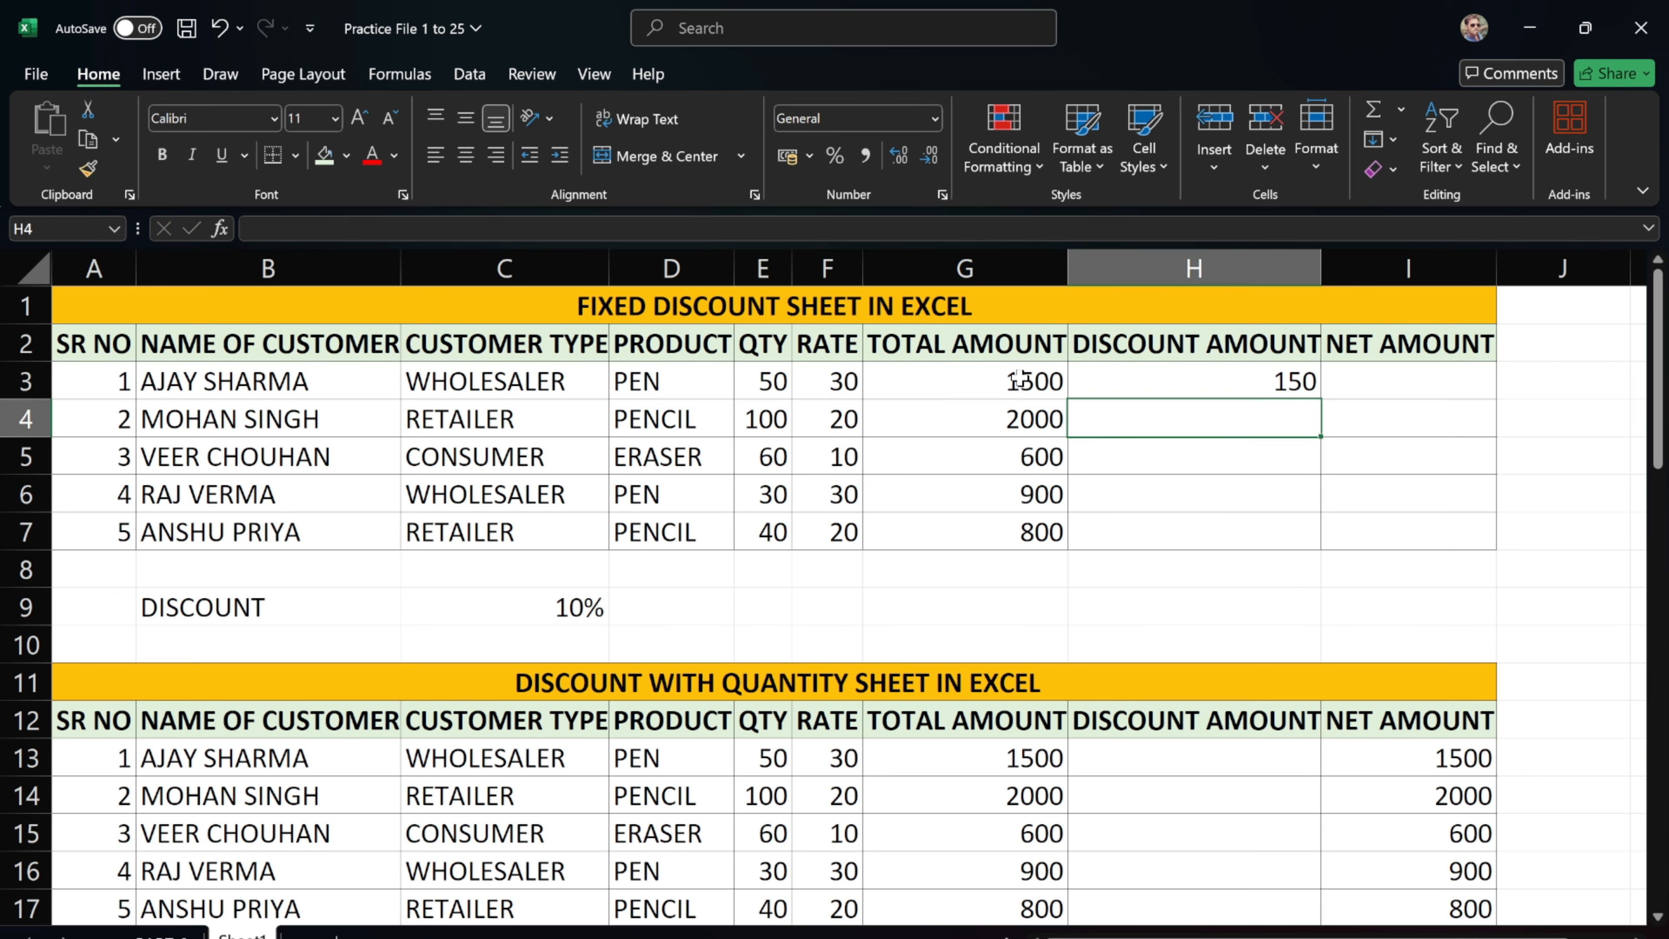
pyautogui.click(1278, 376)
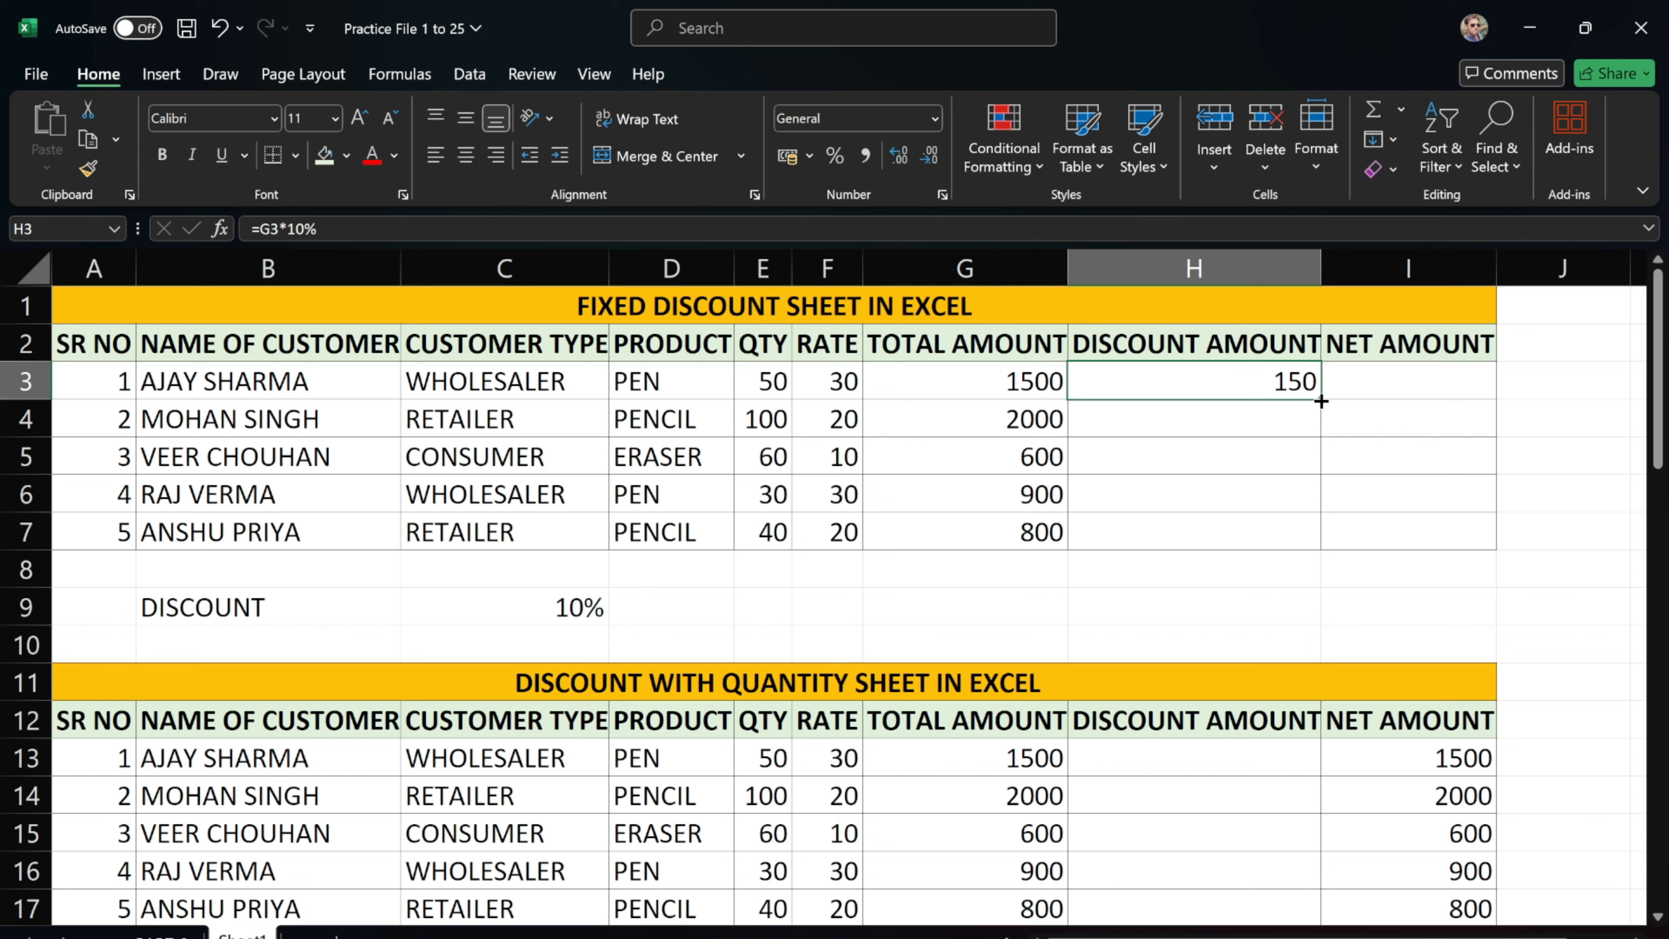
pyautogui.moveTo(1320, 407); pyautogui.dragTo(1301, 534)
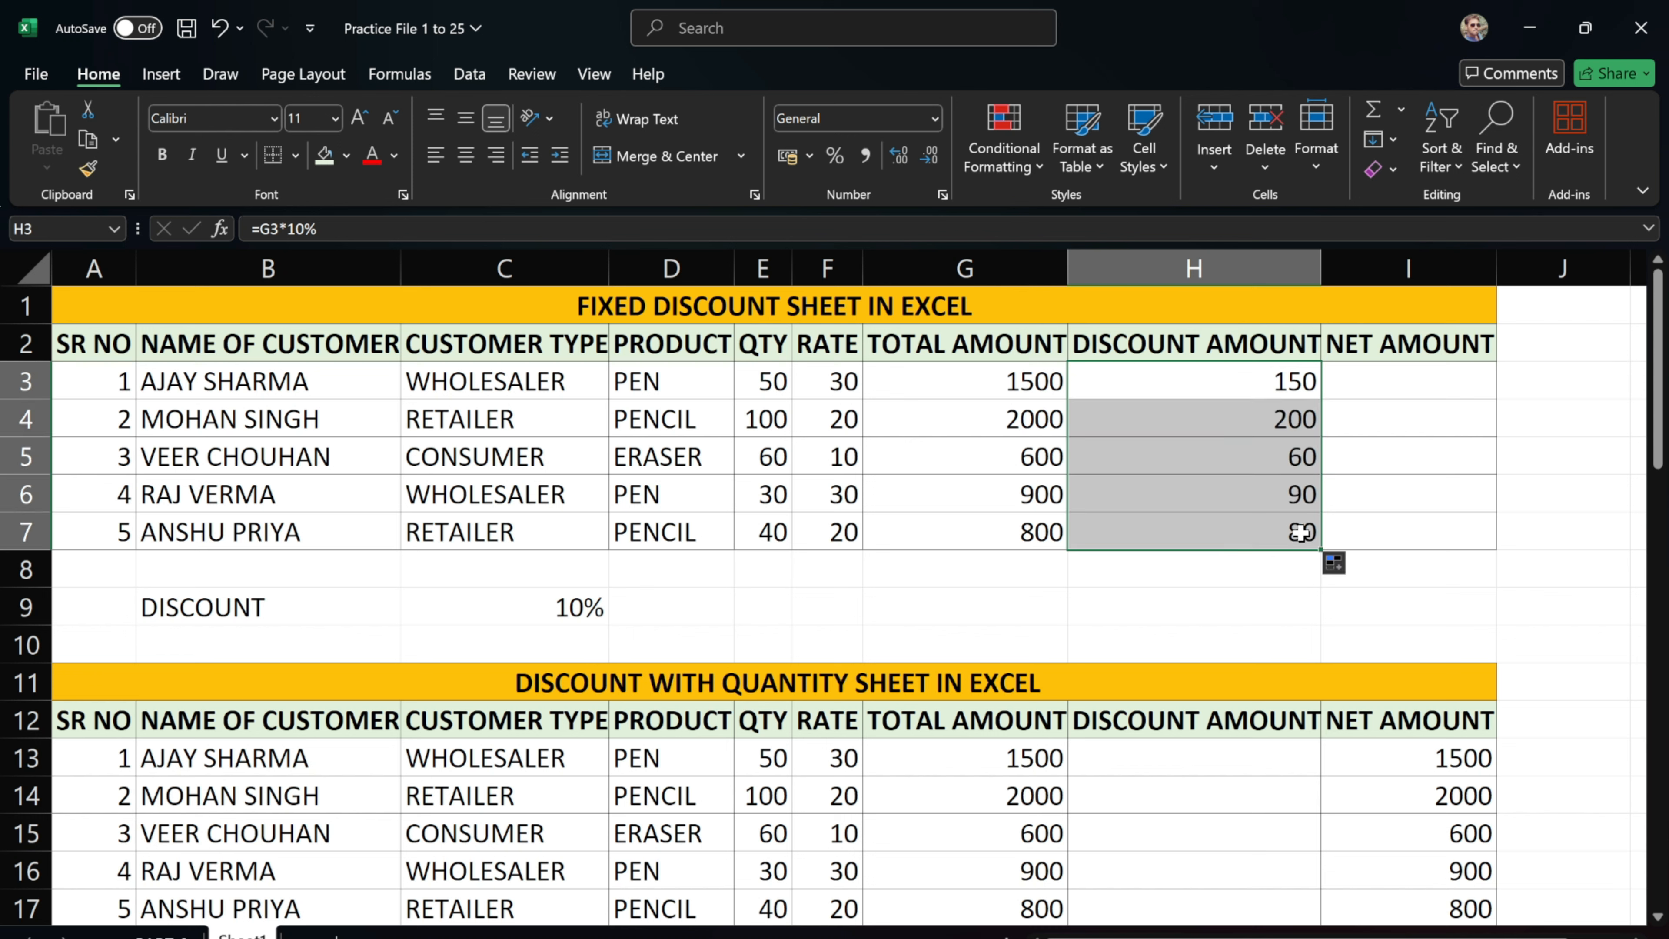
# Calculate net amounts in the fixed discount table by entering =G3-H3 in I3 and filling it down to I7
pyautogui.click(1386, 383)
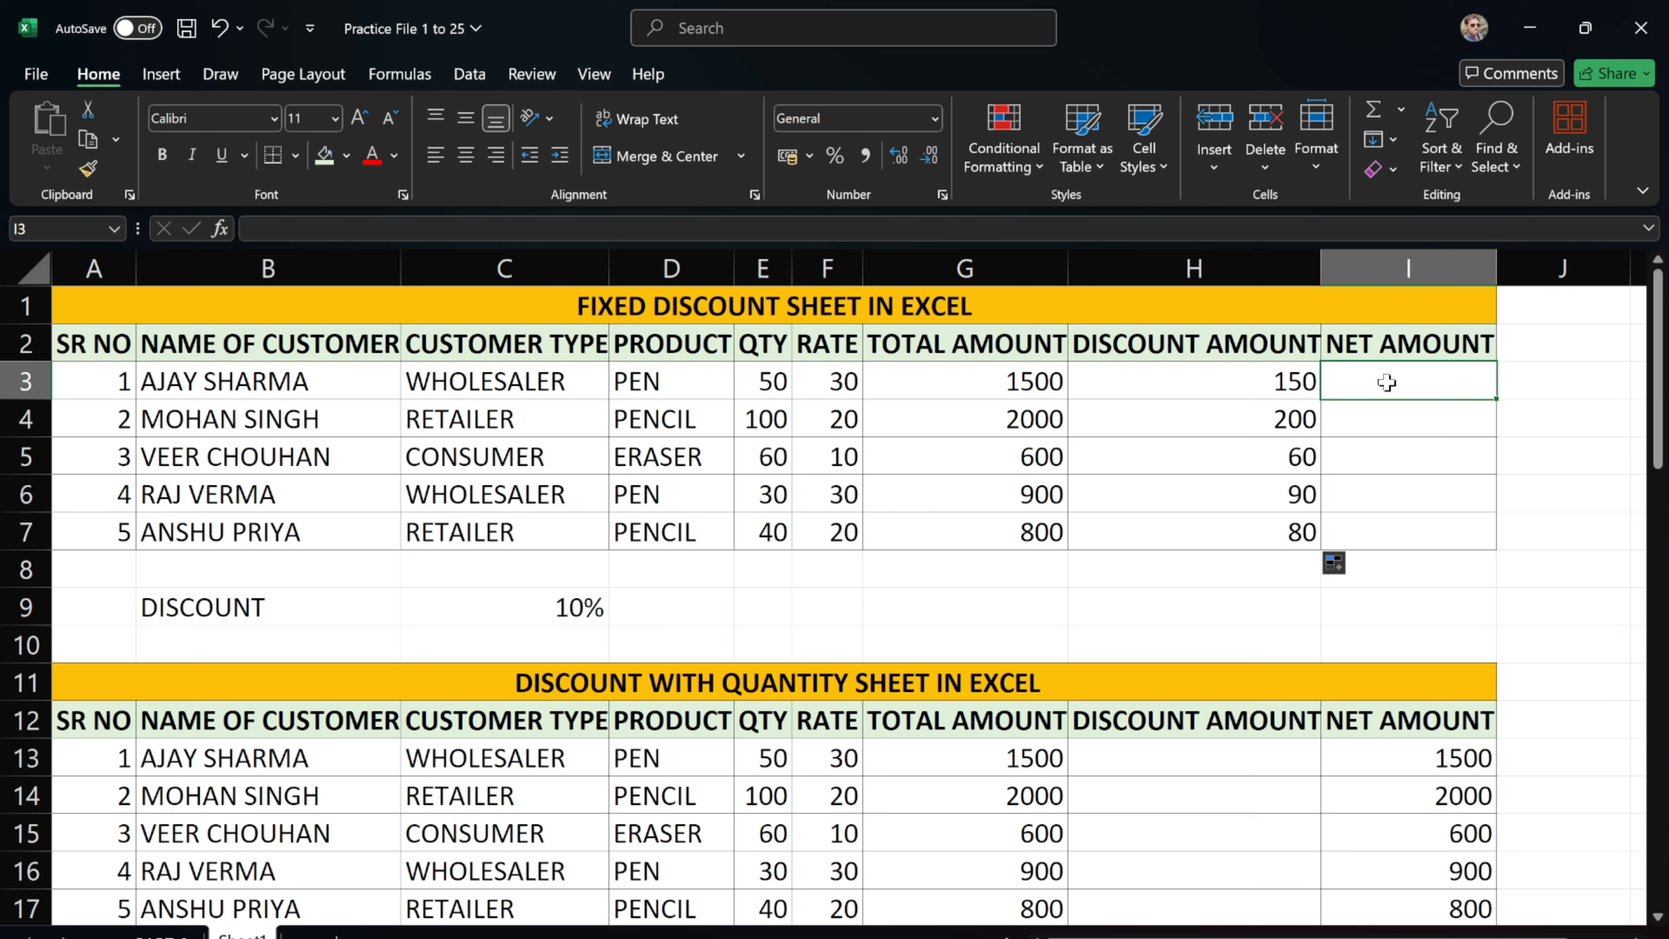
pyautogui.write('=')
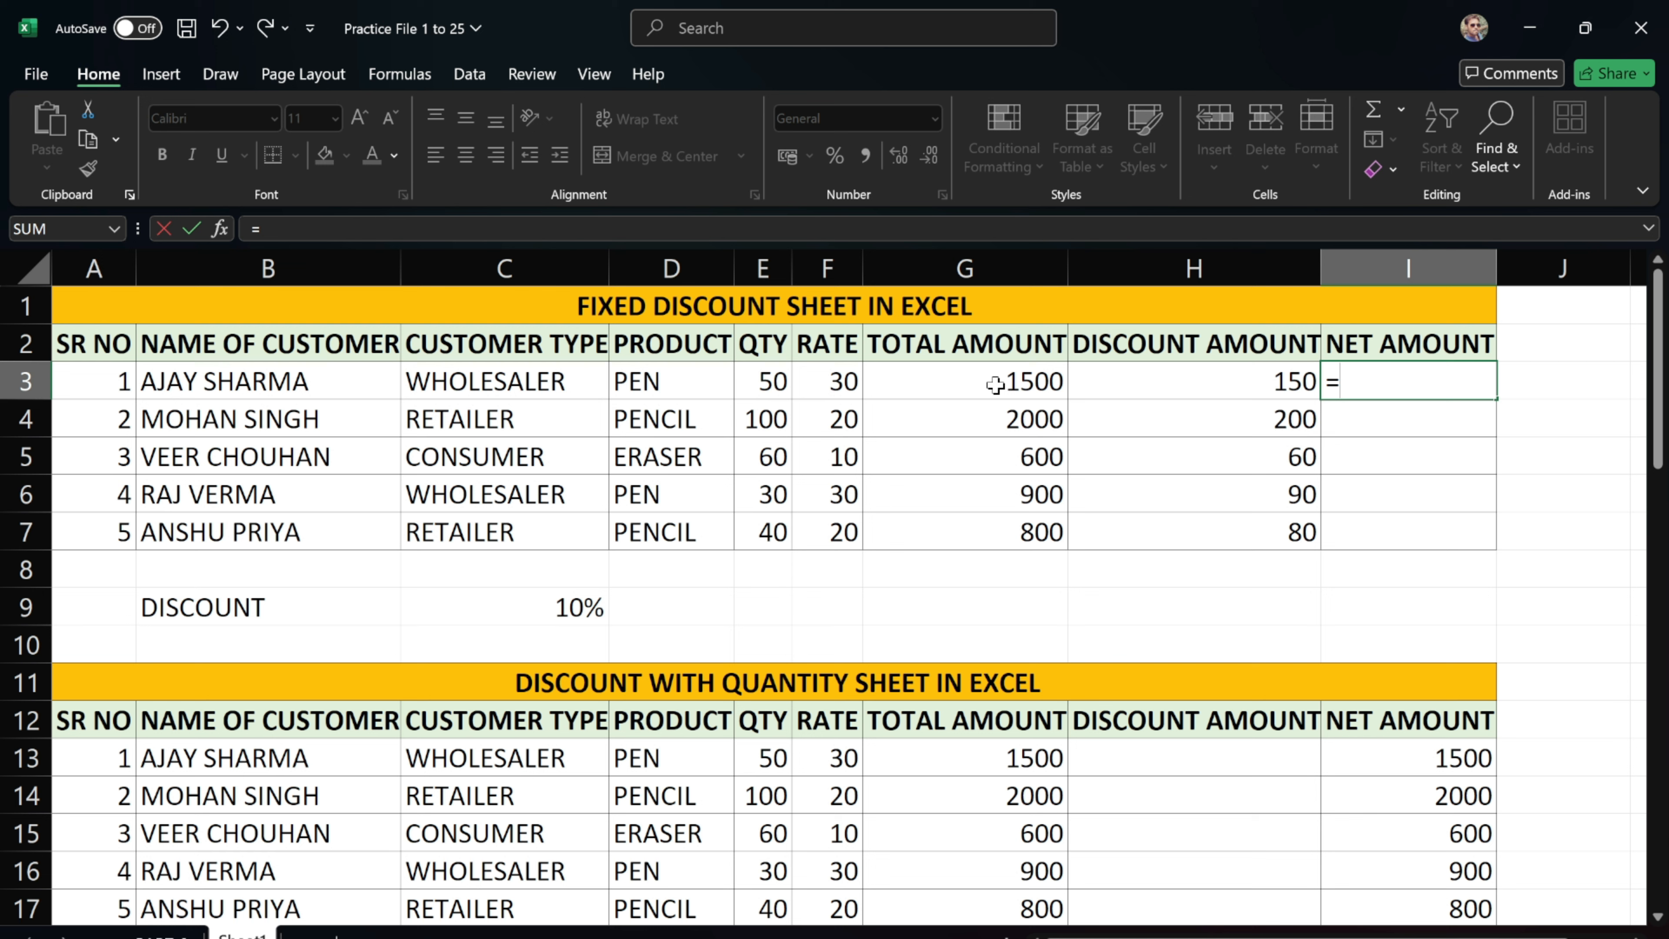
pyautogui.click(995, 385)
pyautogui.write('-')
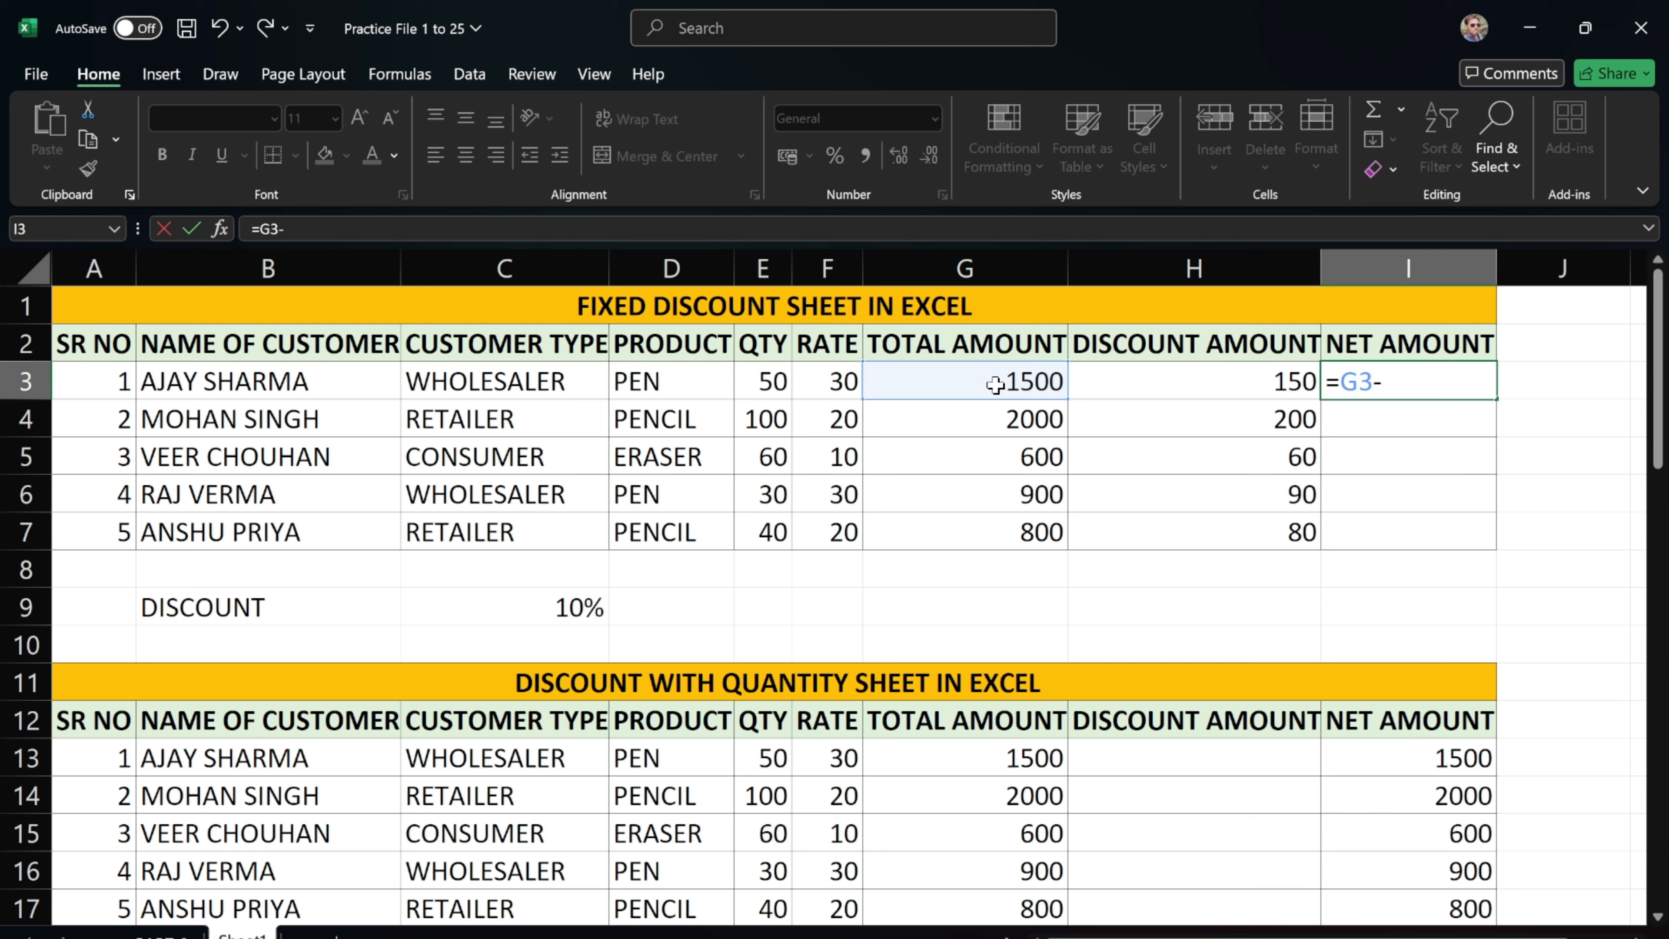
pyautogui.click(1170, 382)
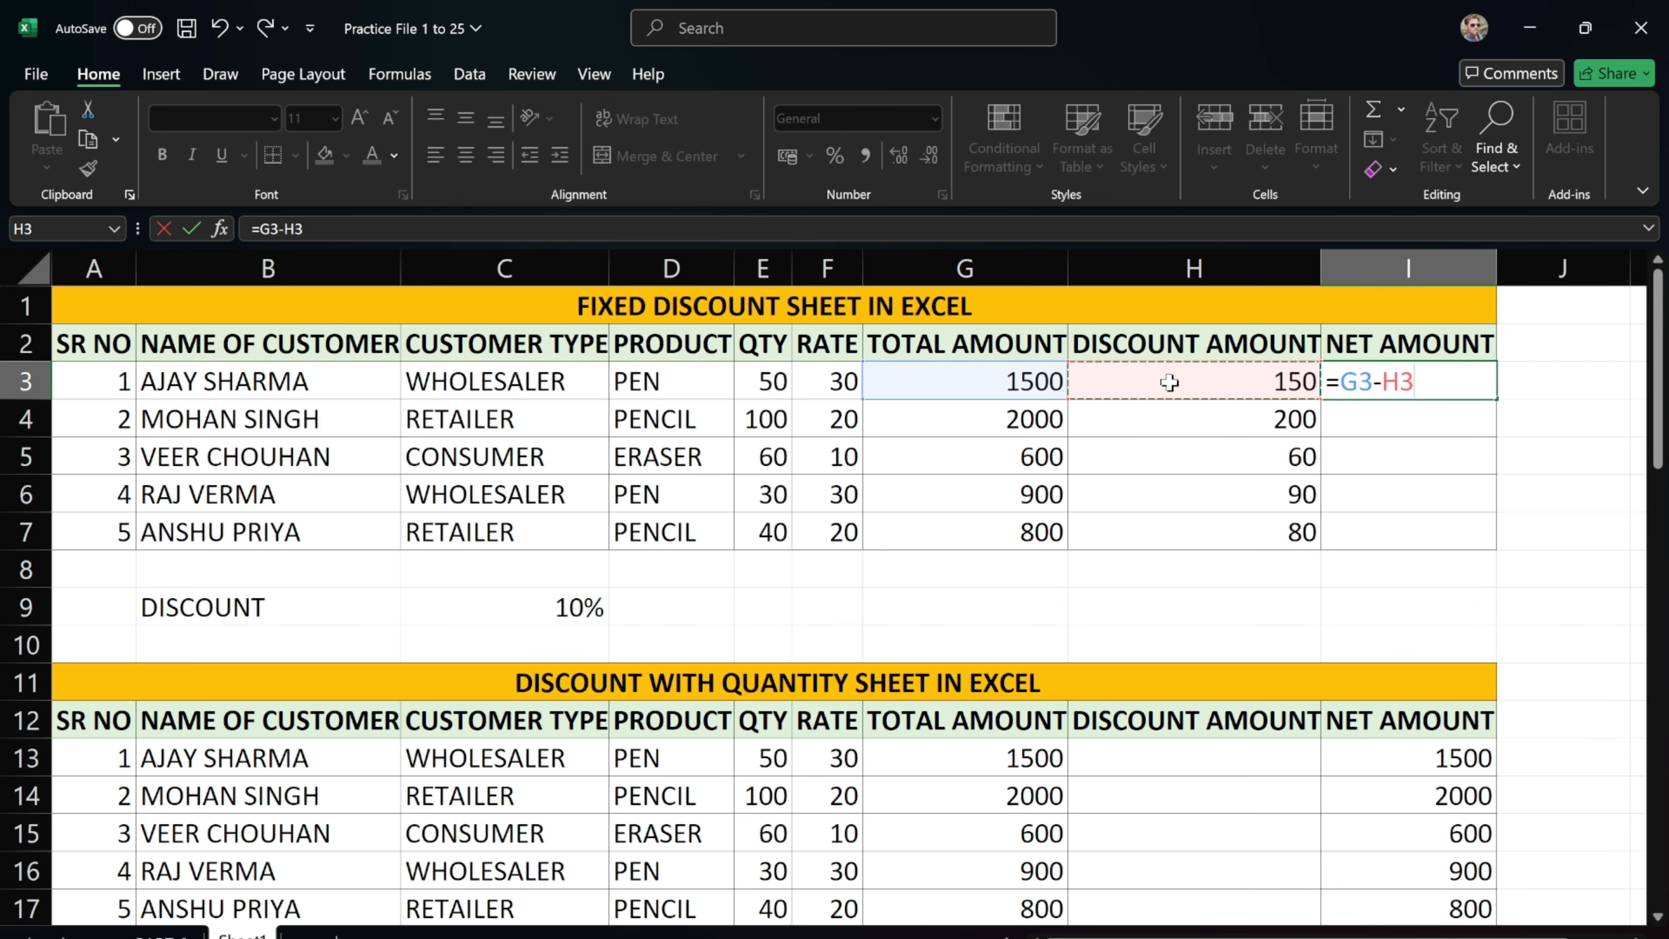
pyautogui.press('Return')
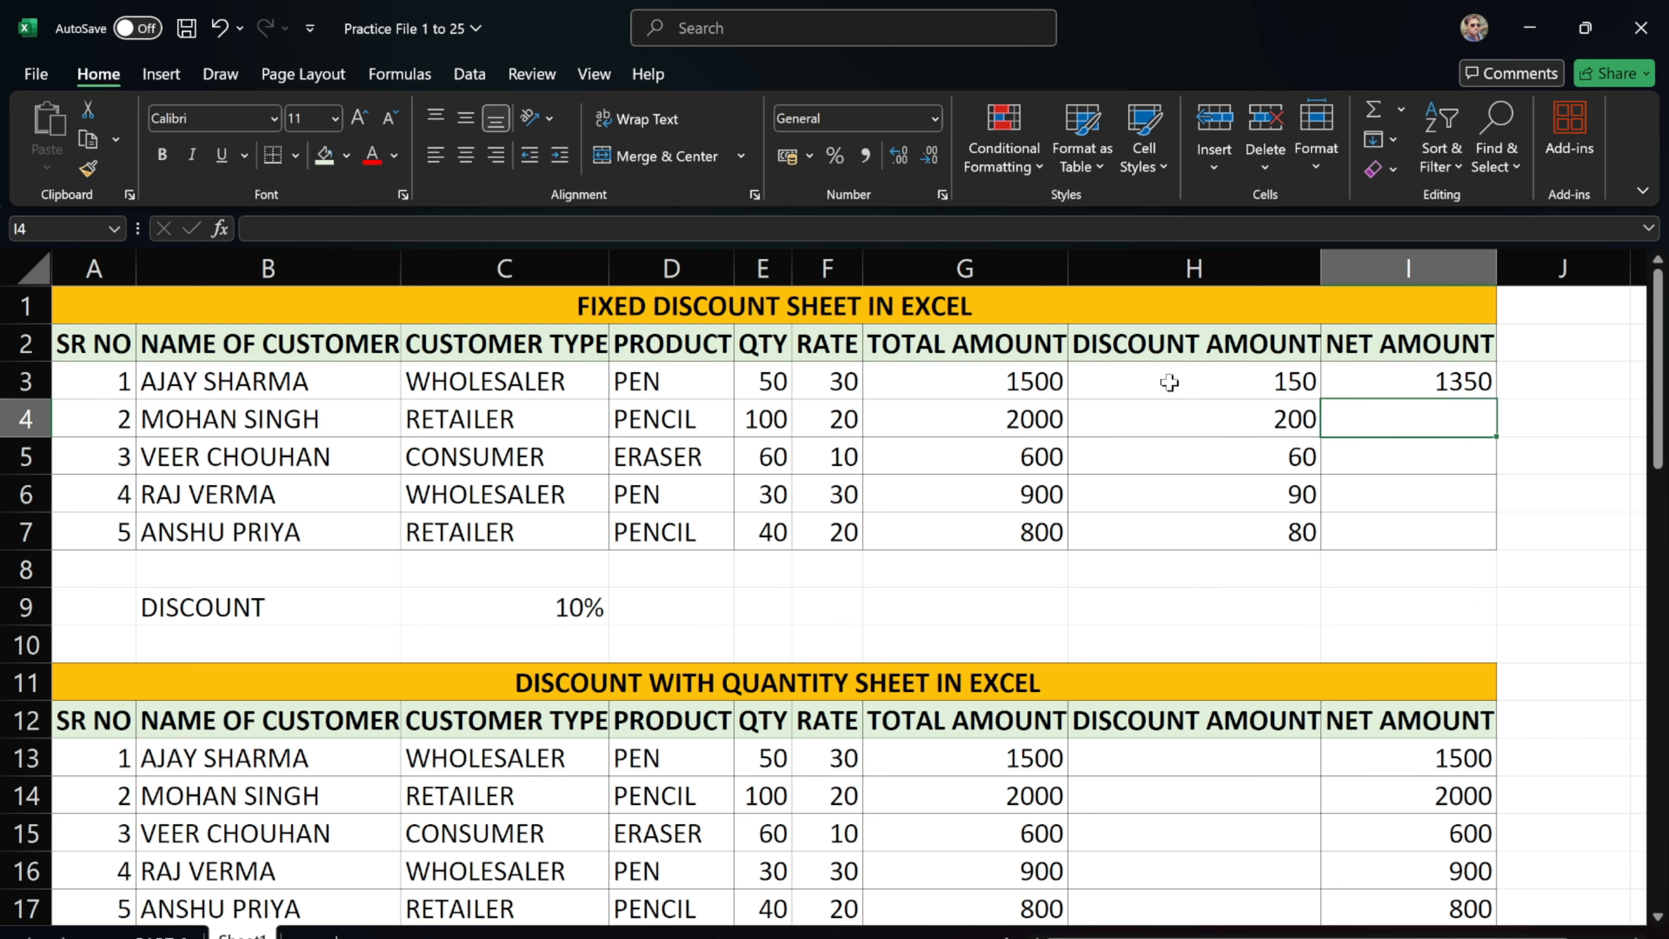
pyautogui.click(1422, 380)
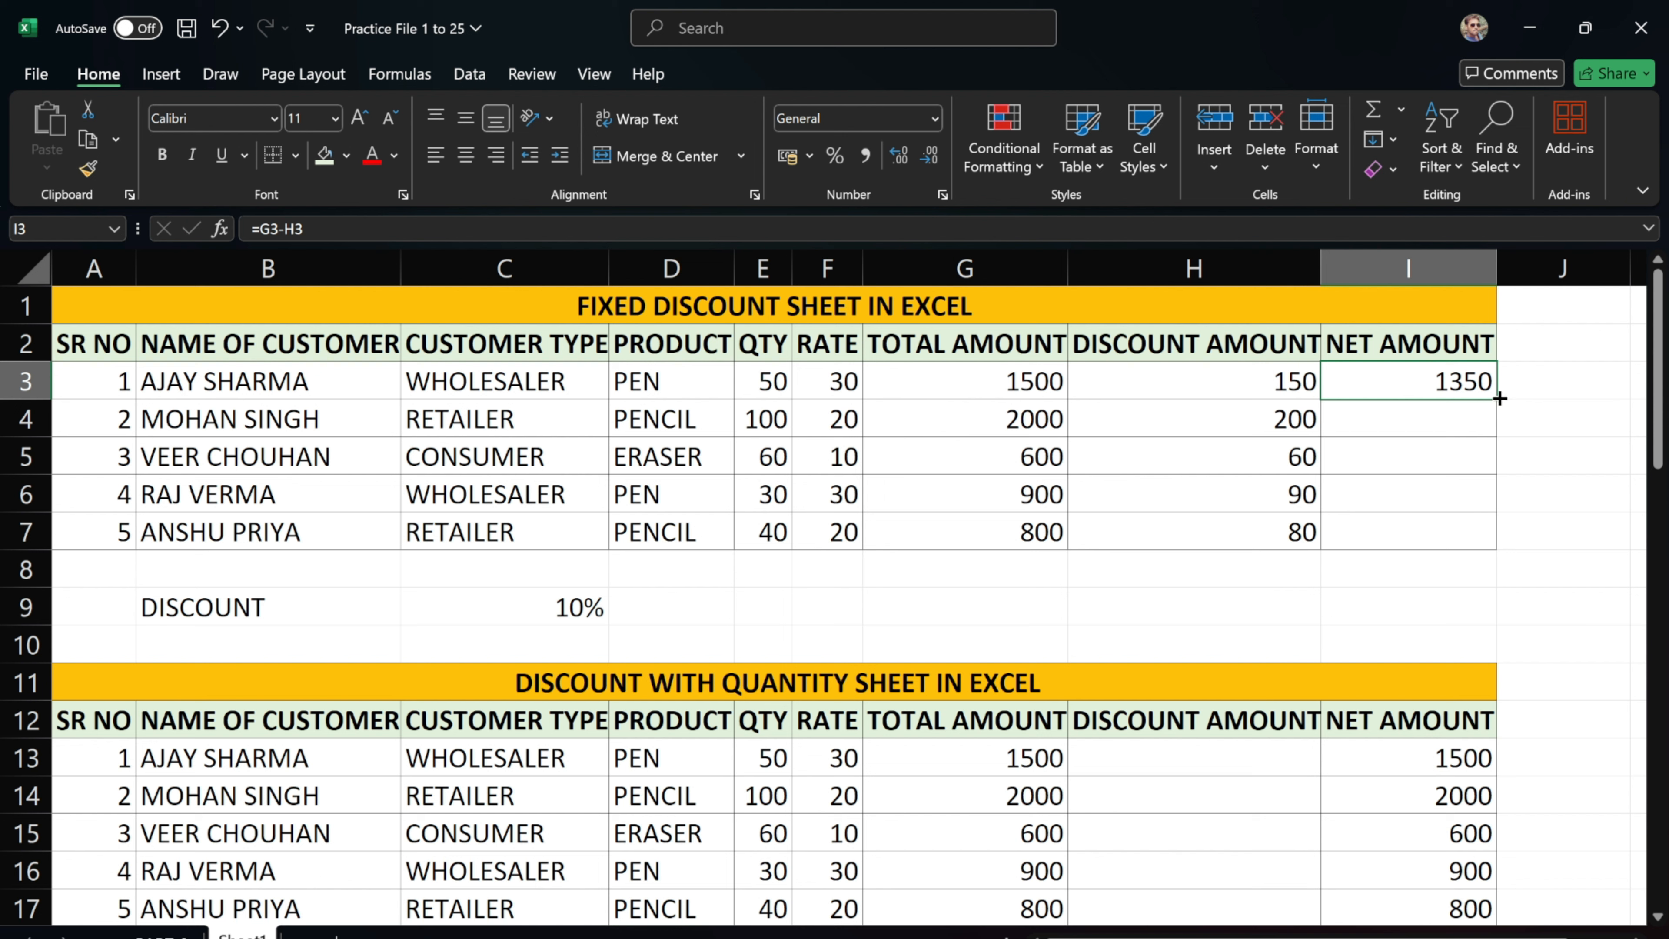
pyautogui.moveTo(1500, 398); pyautogui.dragTo(1480, 532)
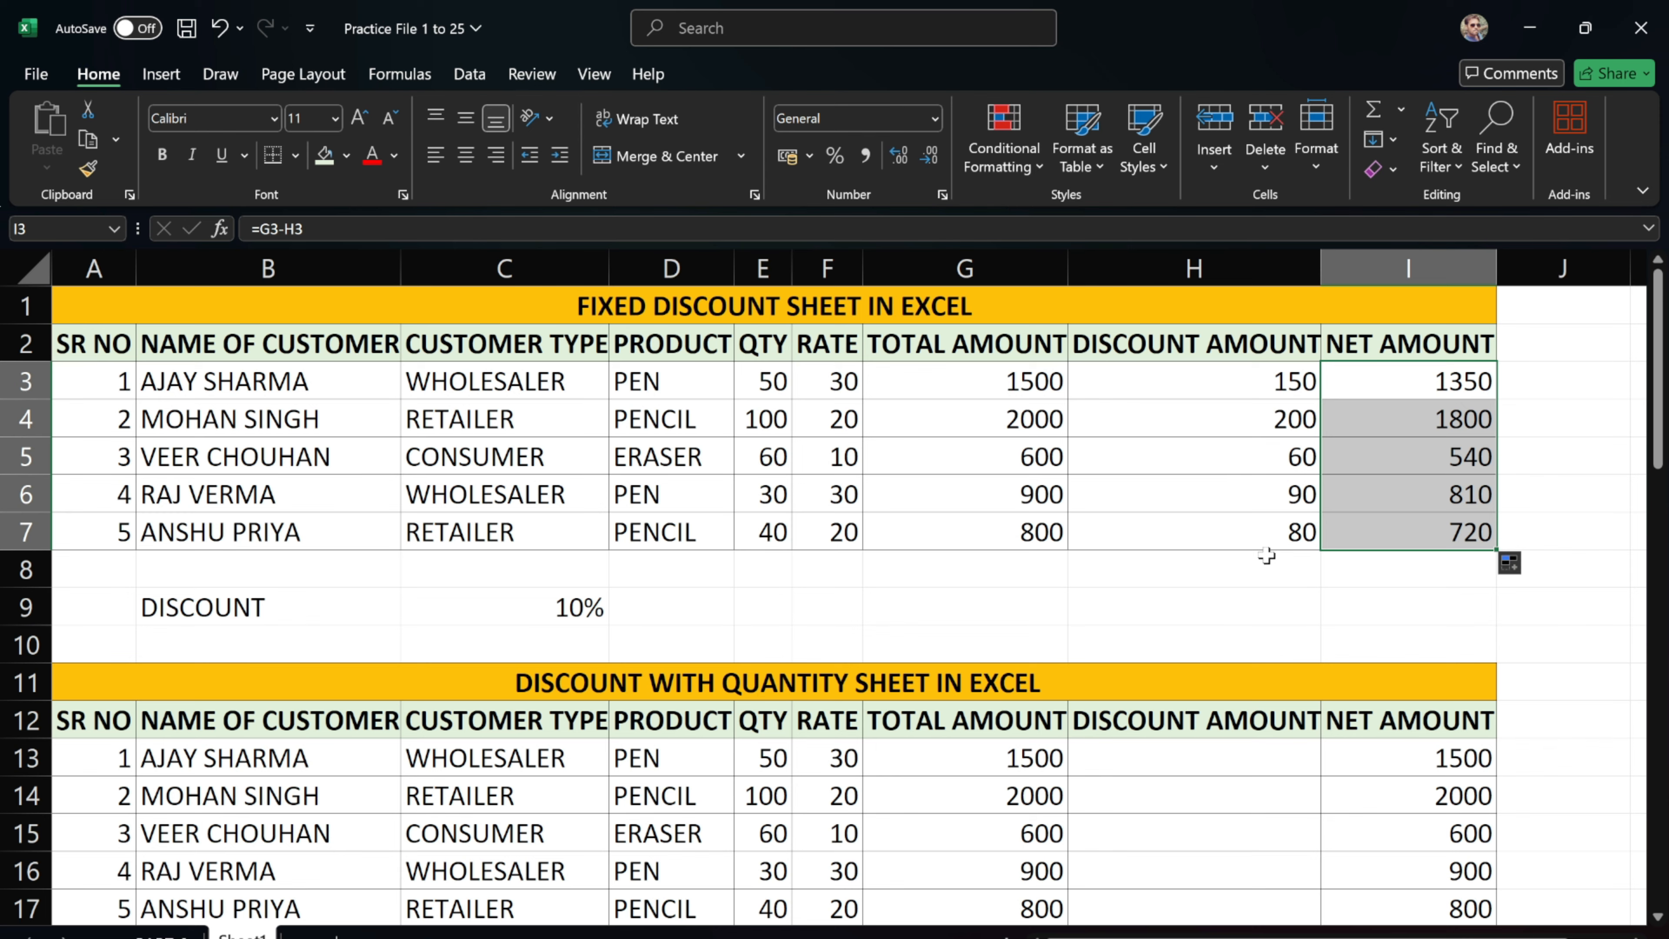
# Examine the quantity discount table, its quantity thresholds and discount rates, and the total amount formula in G13
pyautogui.scroll(-3, 1266, 556)
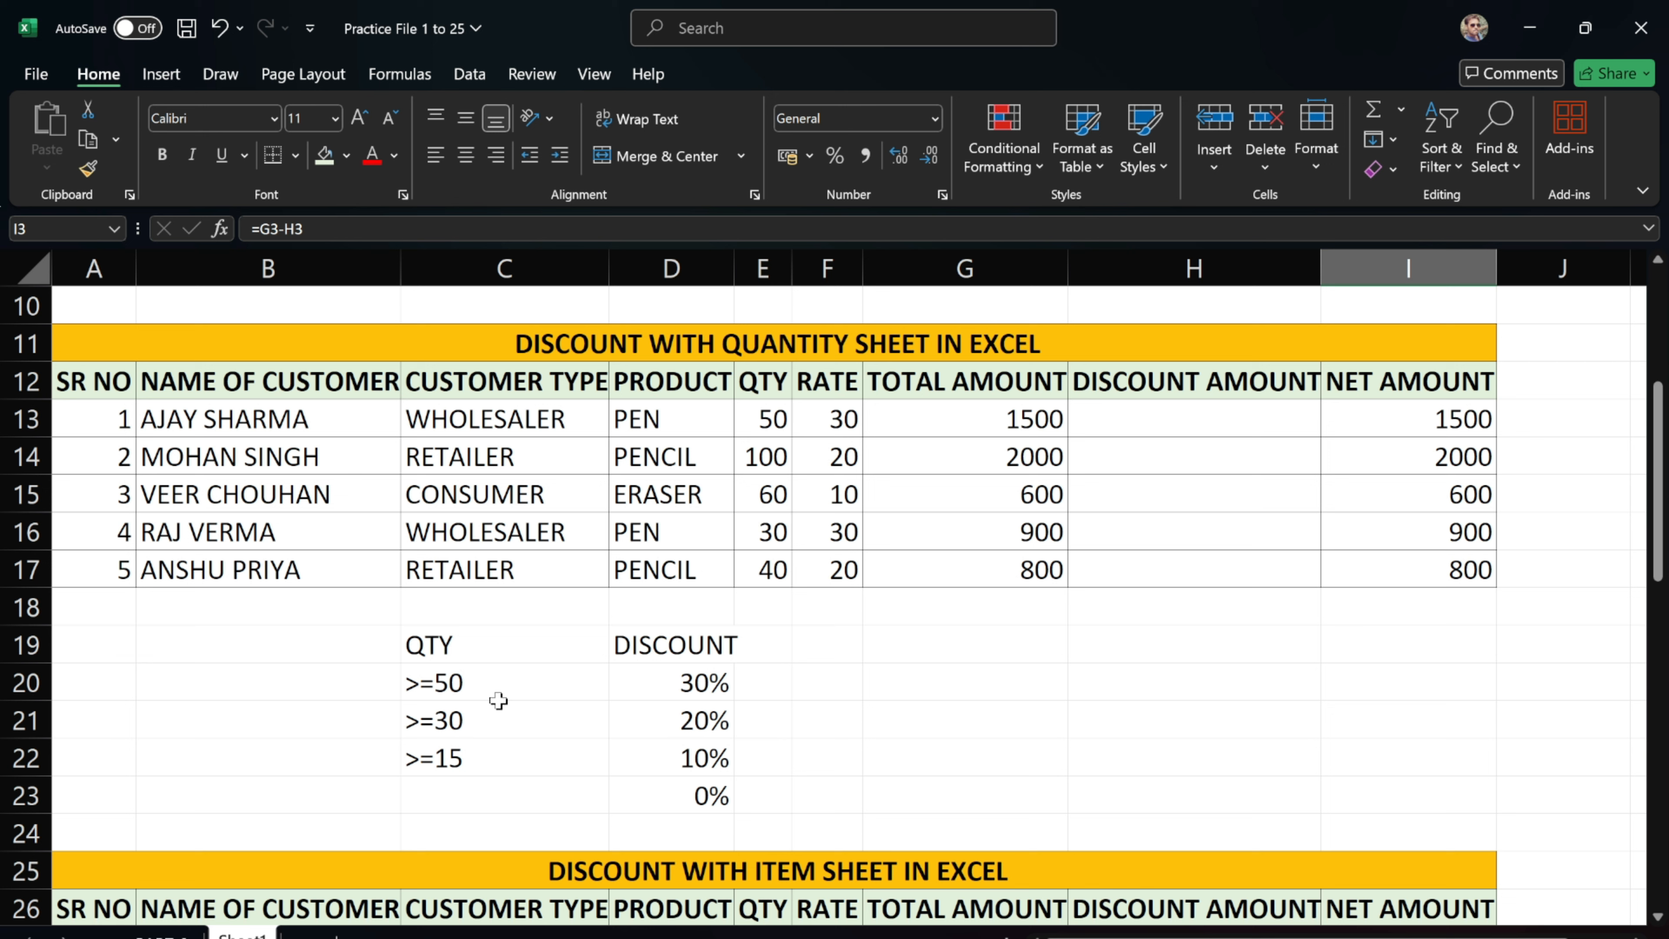
pyautogui.click(475, 723)
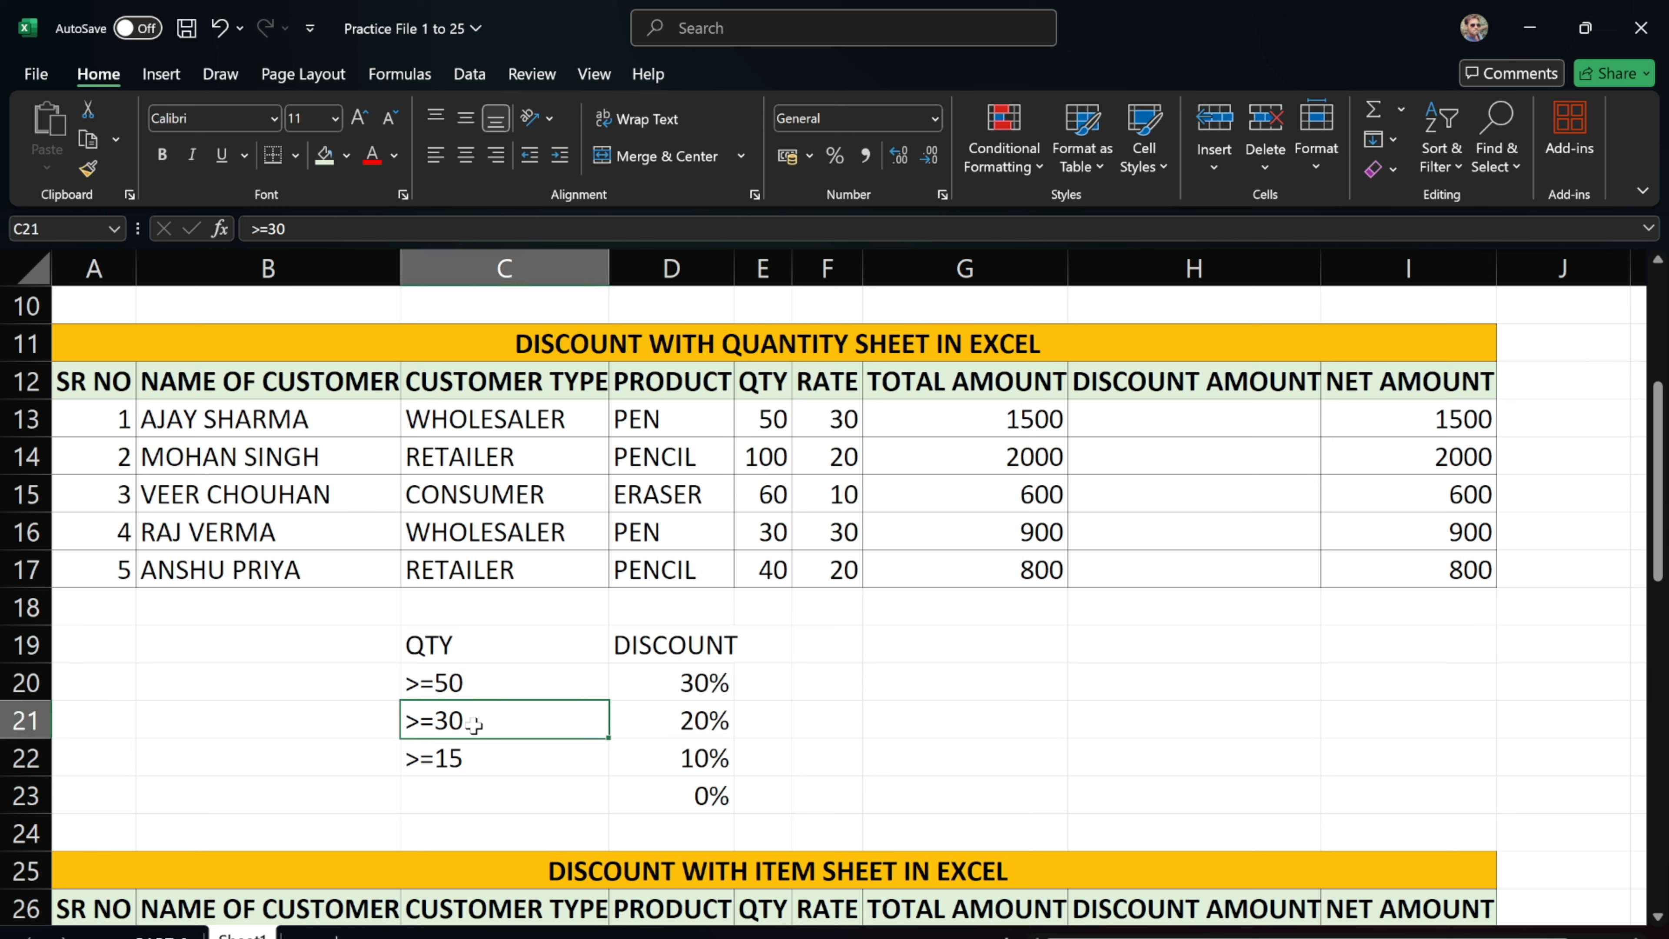
pyautogui.click(519, 763)
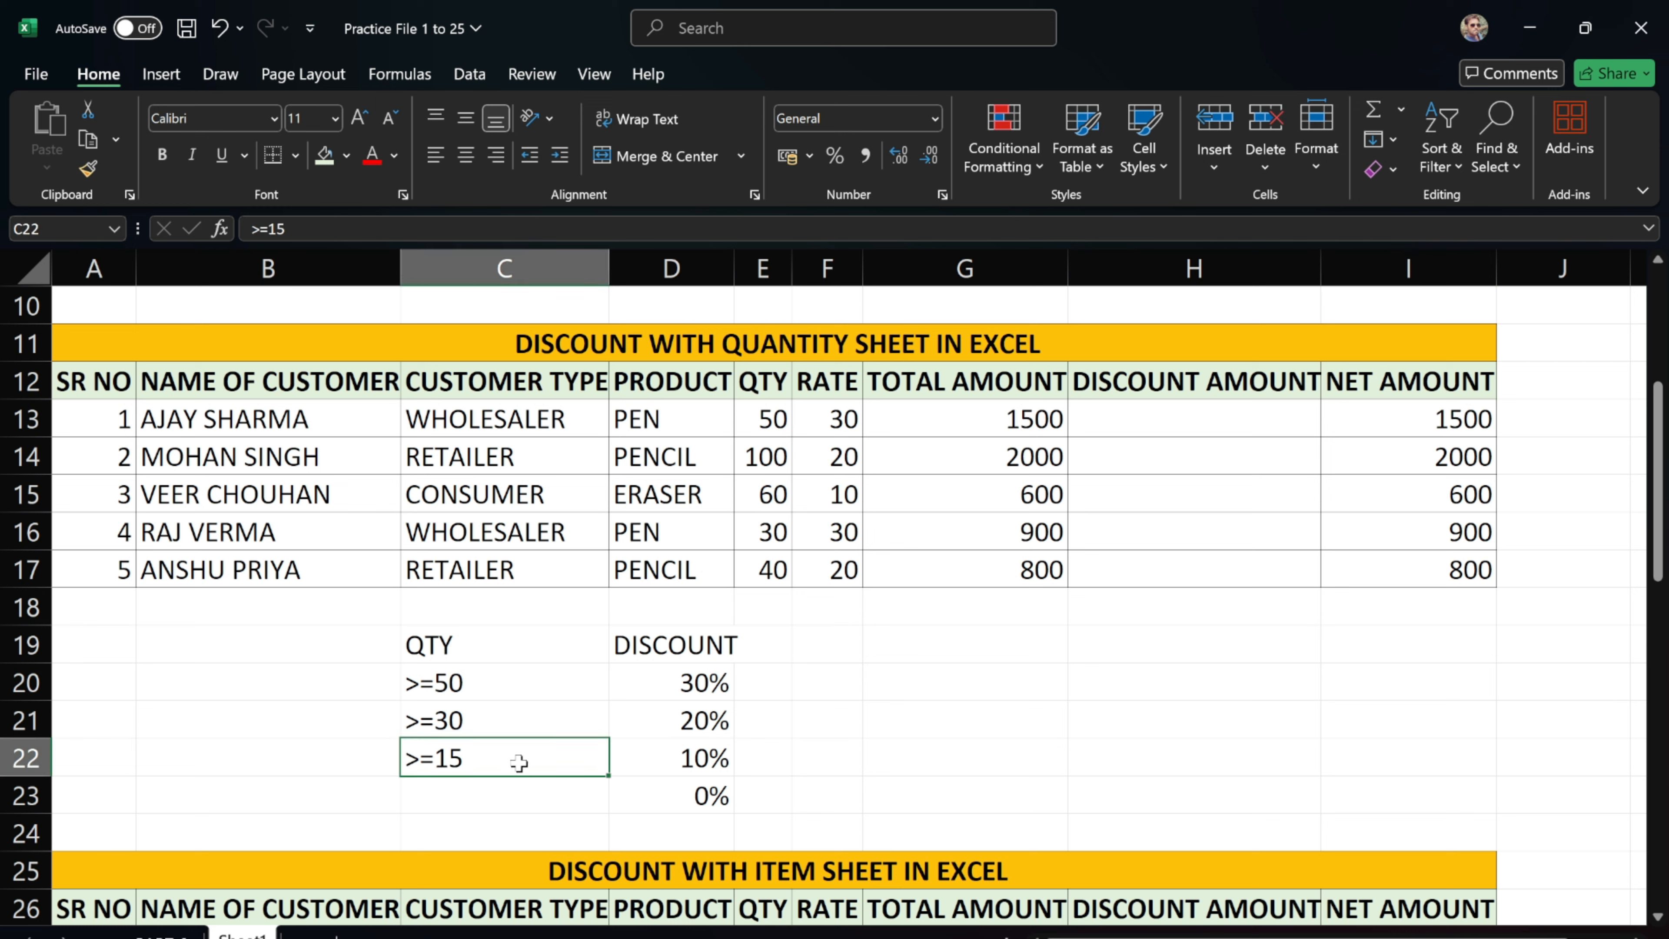
pyautogui.click(680, 754)
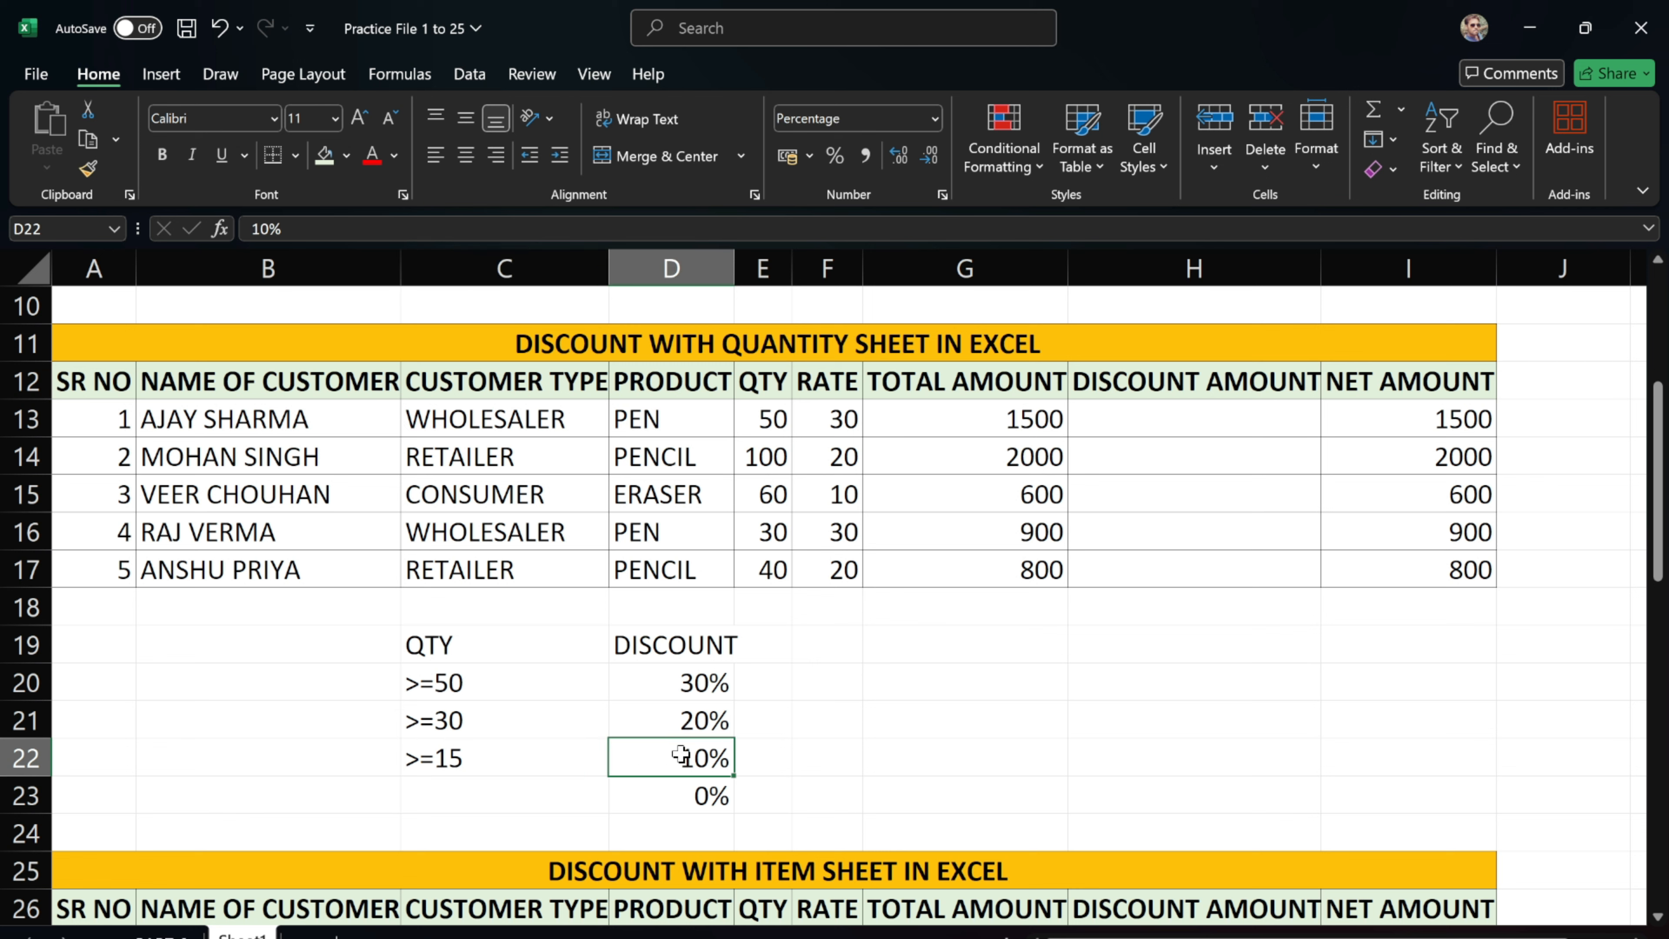
pyautogui.click(719, 793)
pyautogui.doubleClick(716, 794)
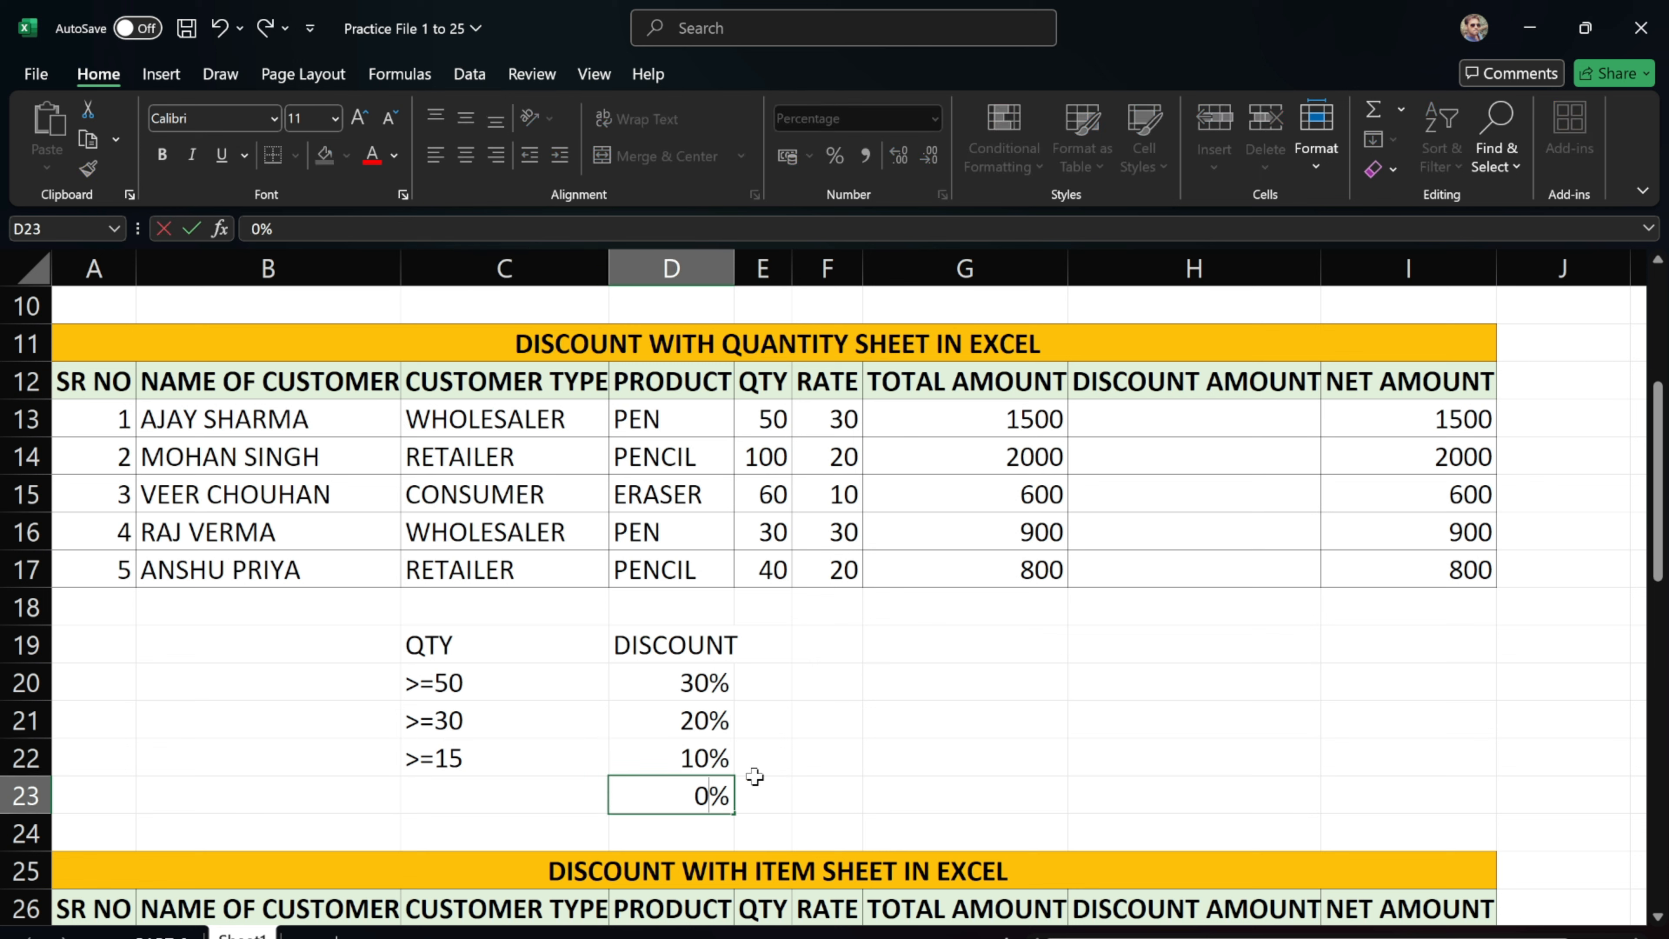
pyautogui.press('Delete')
pyautogui.click(787, 763)
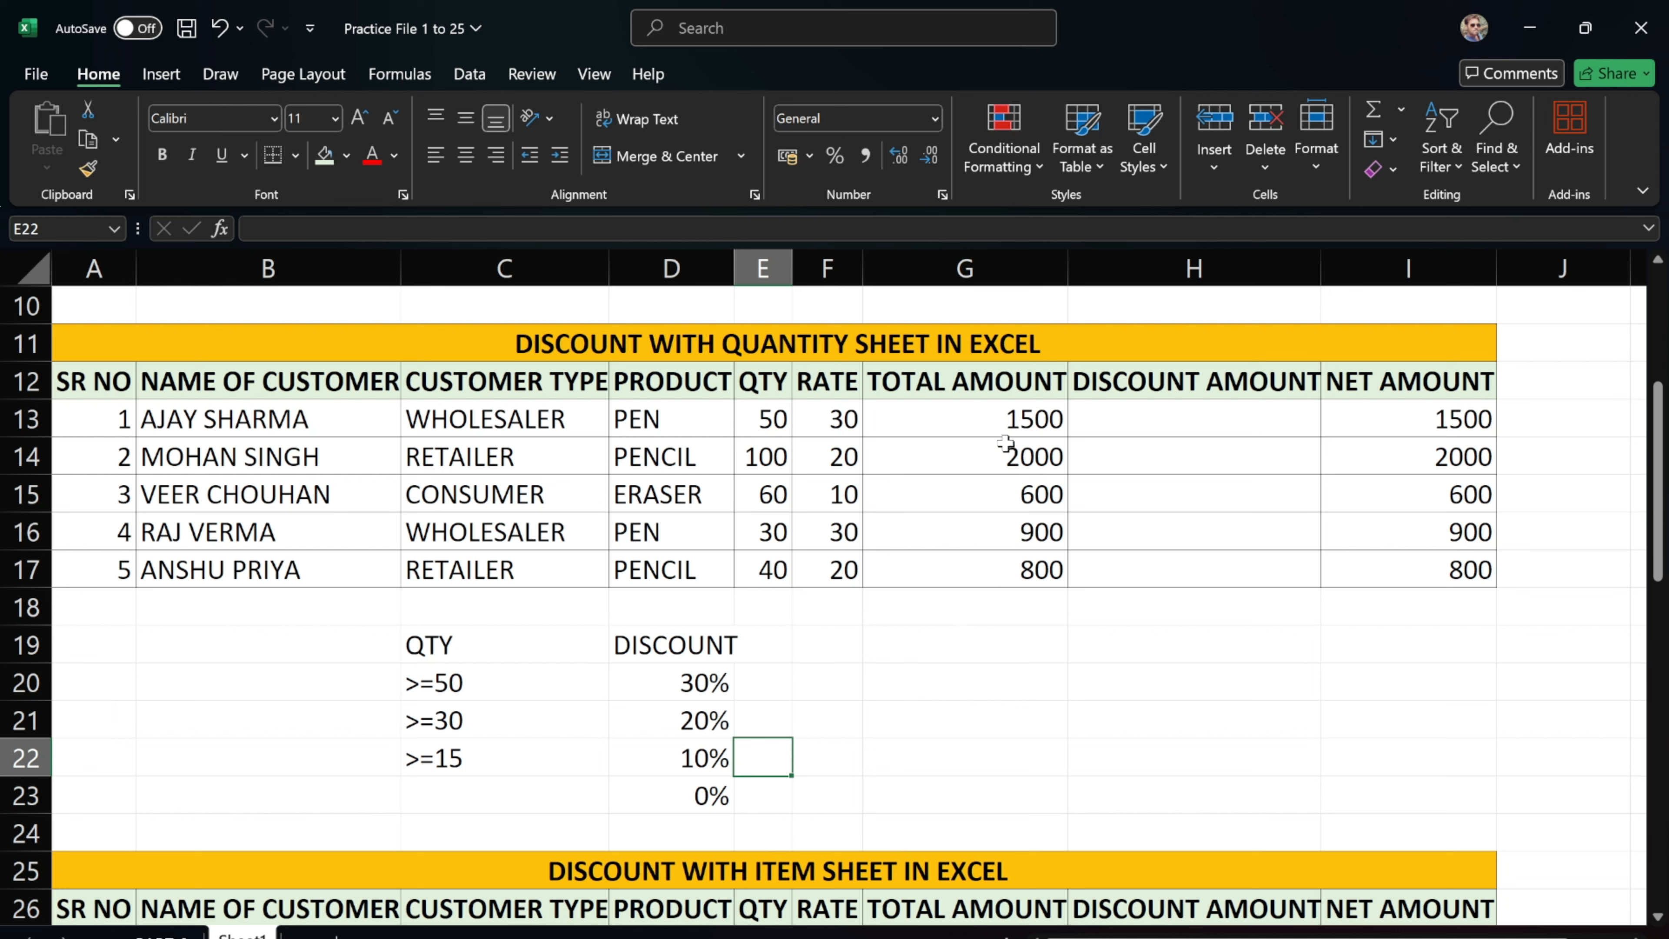
pyautogui.click(1004, 418)
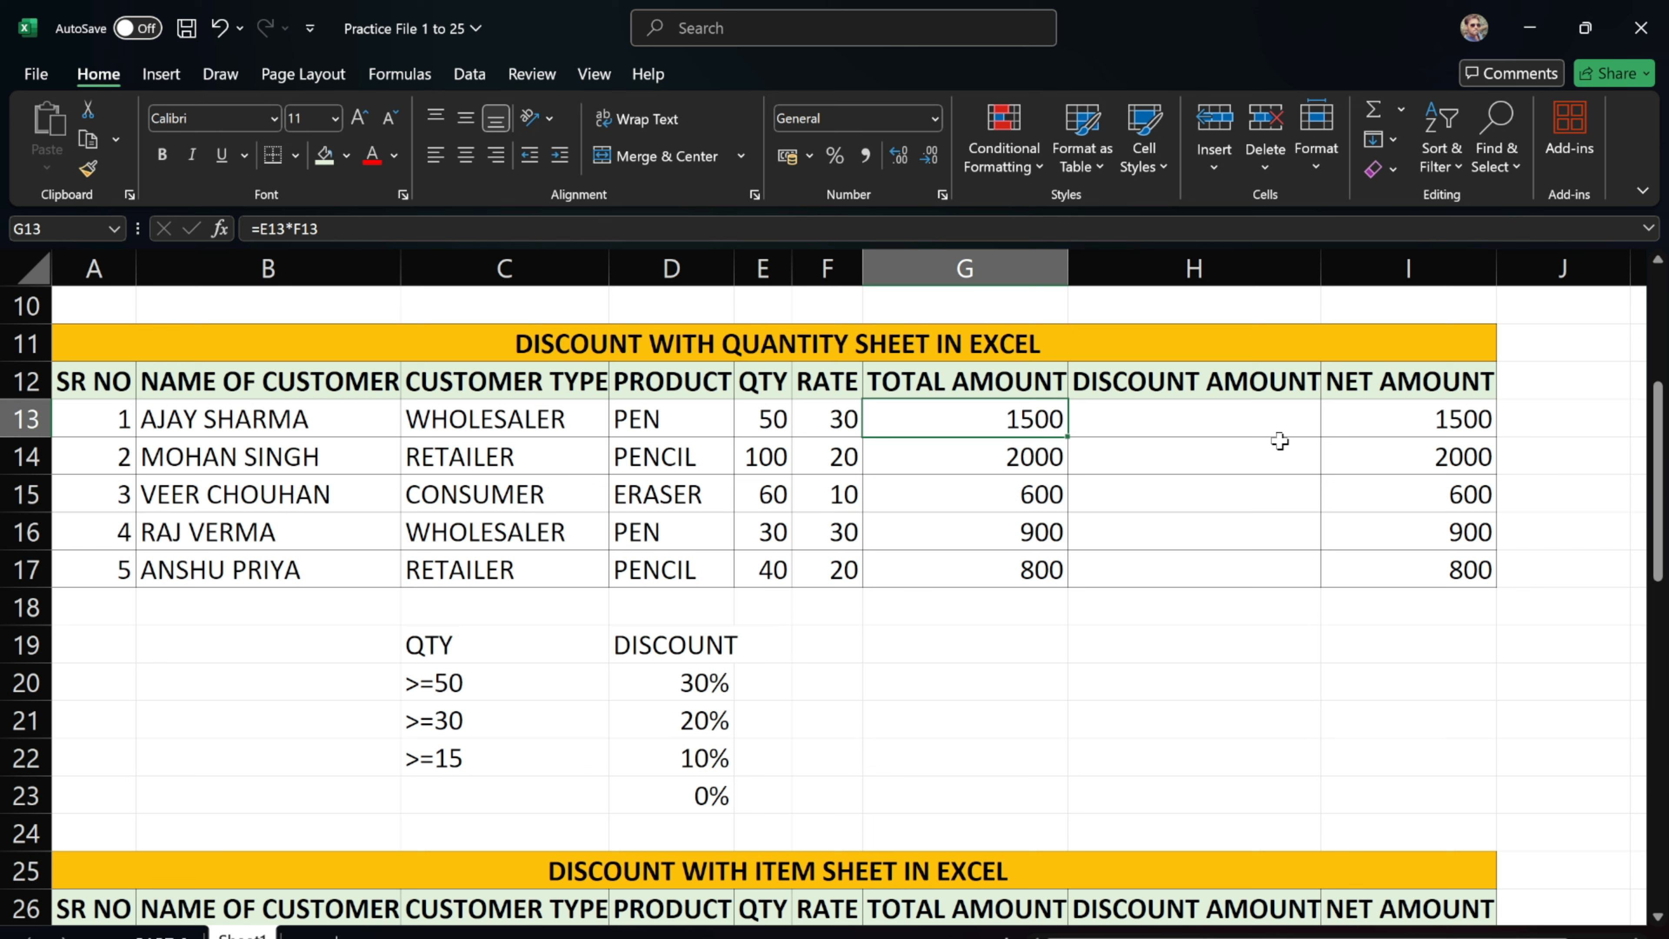
pyautogui.click(1381, 389)
# Start the quantity-based discount formula in H13 with =IF(E13>=50,G13*30%, for the first quantity tier
pyautogui.click(1193, 428)
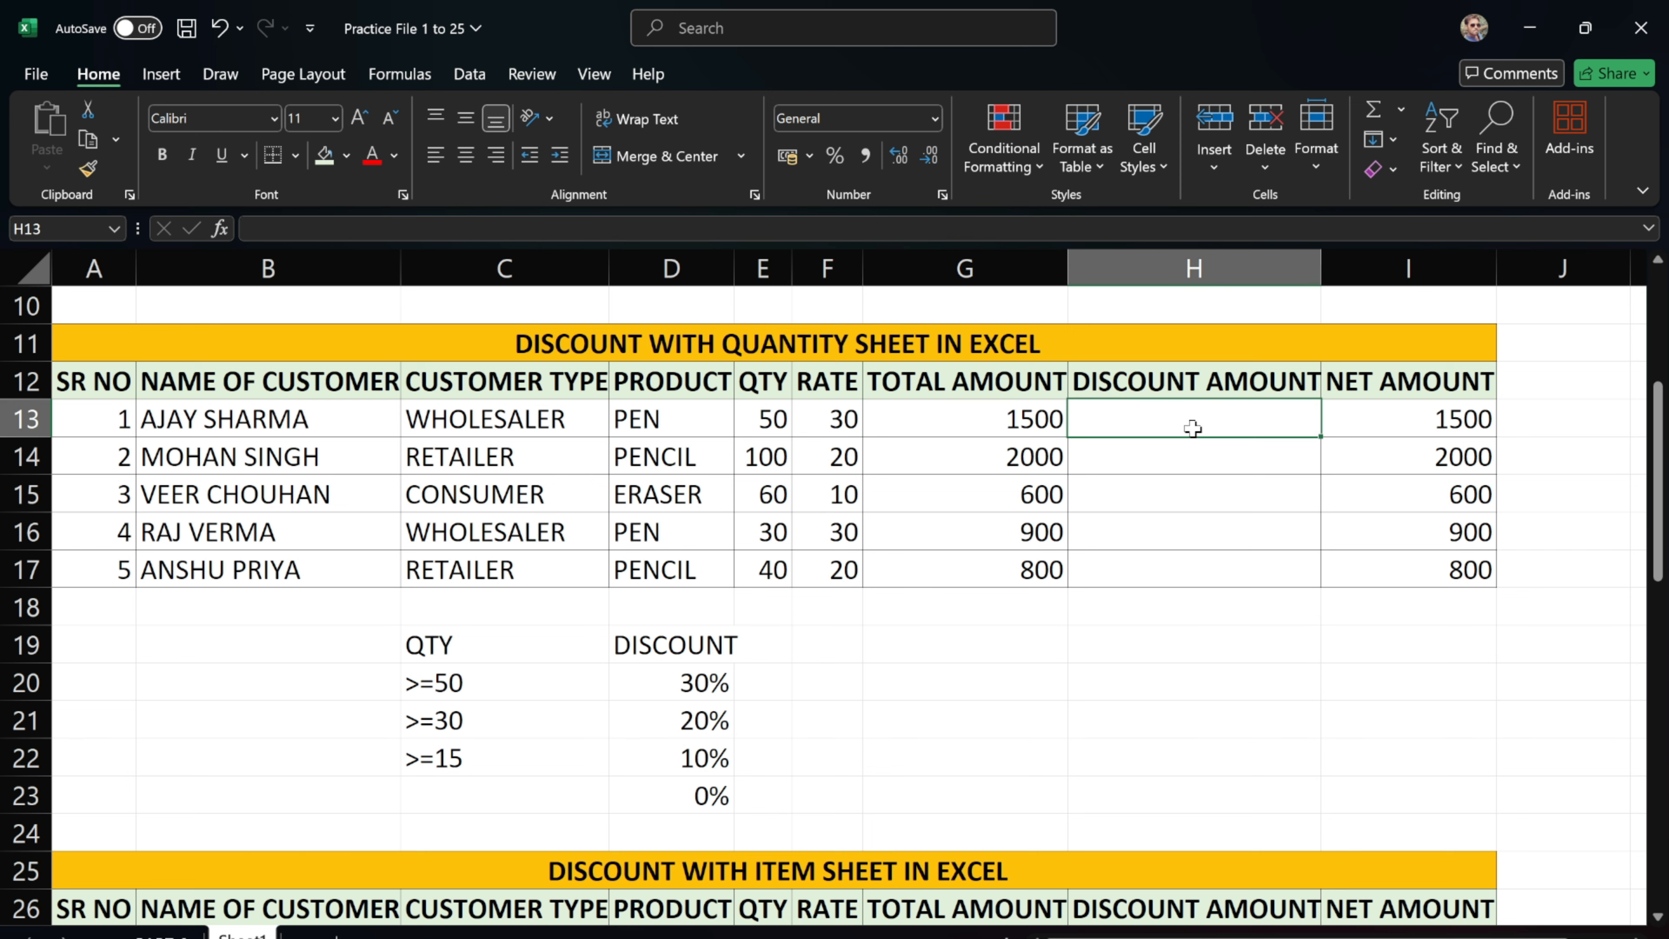
pyautogui.press('F2')
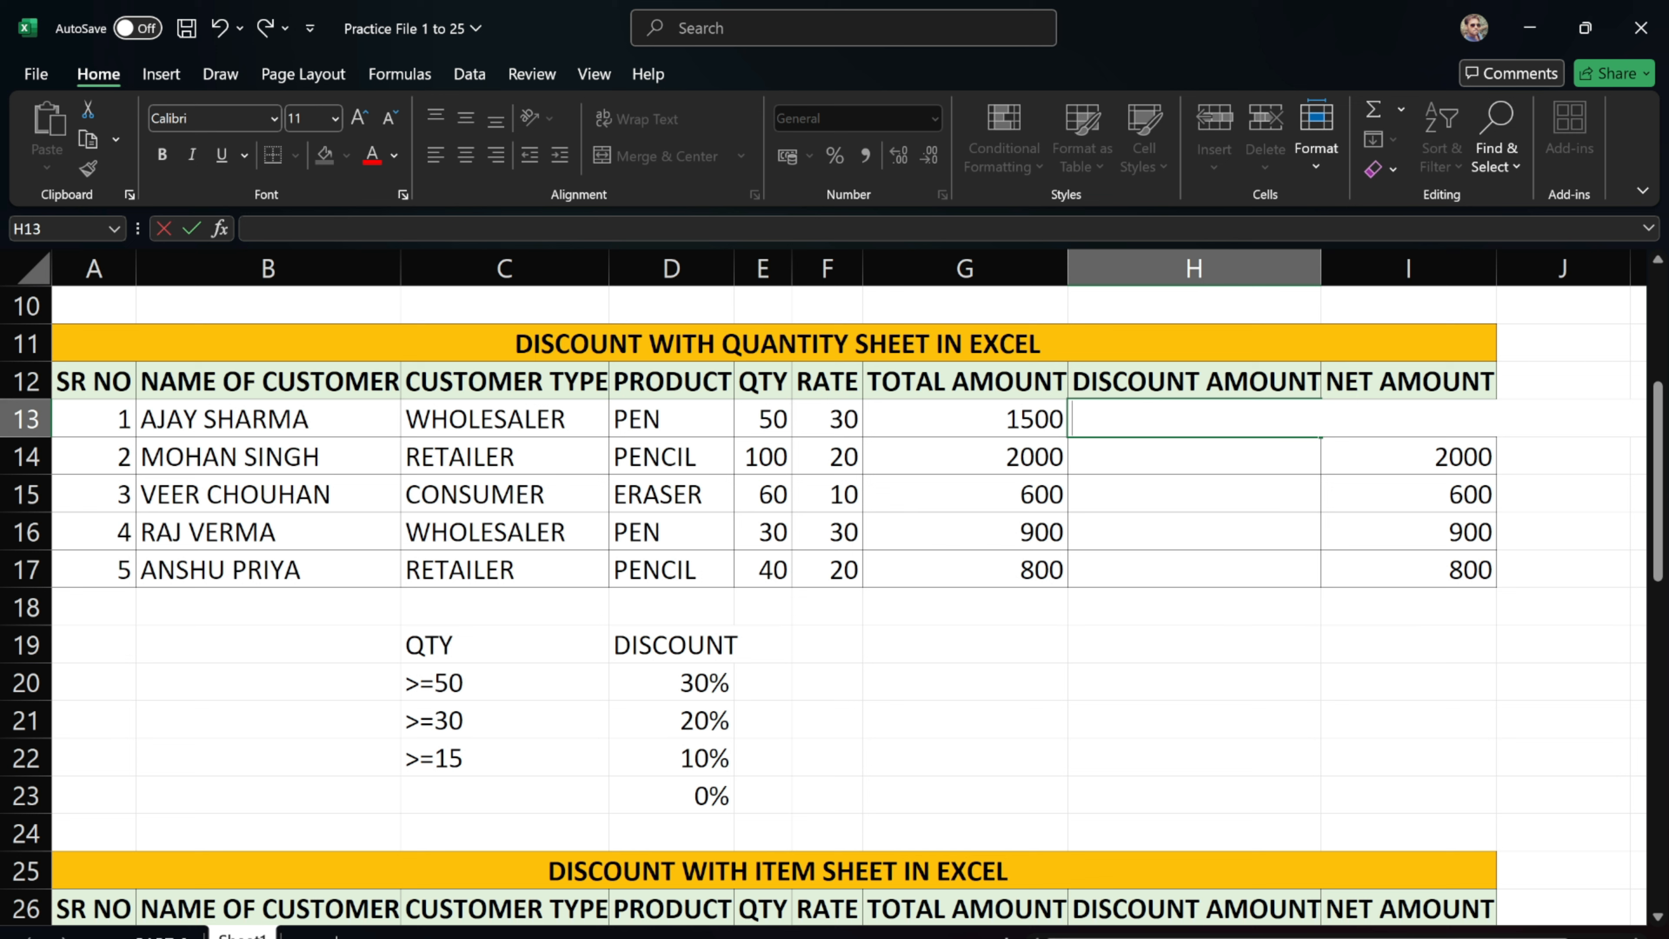
pyautogui.write('=IF')
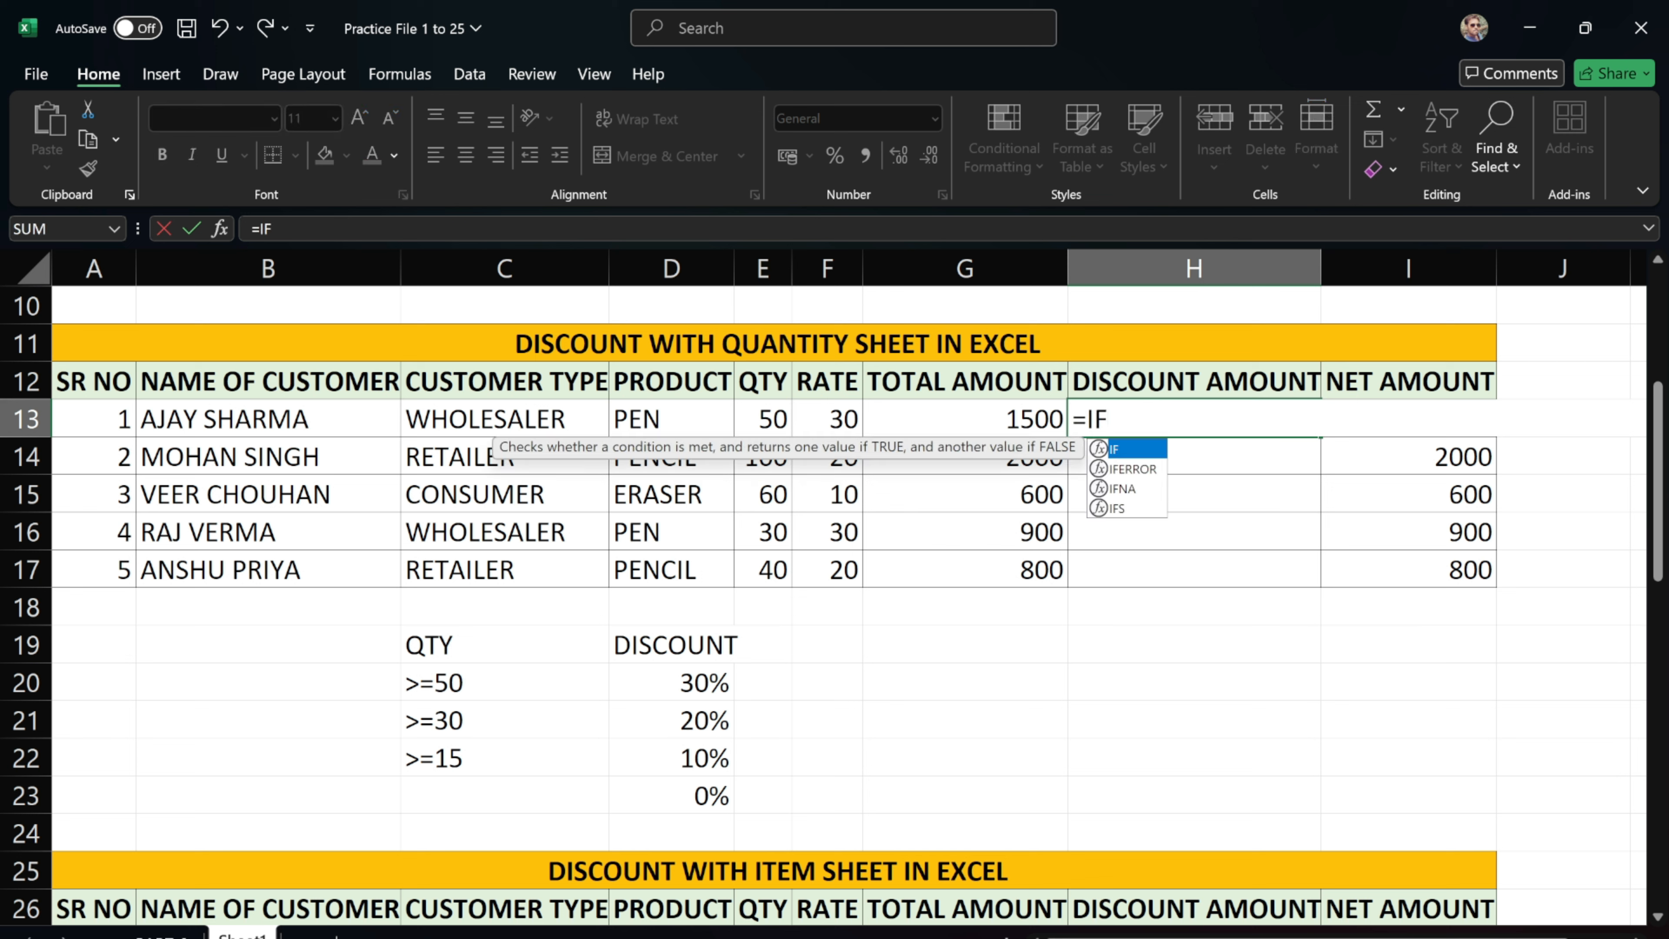
pyautogui.write('(')
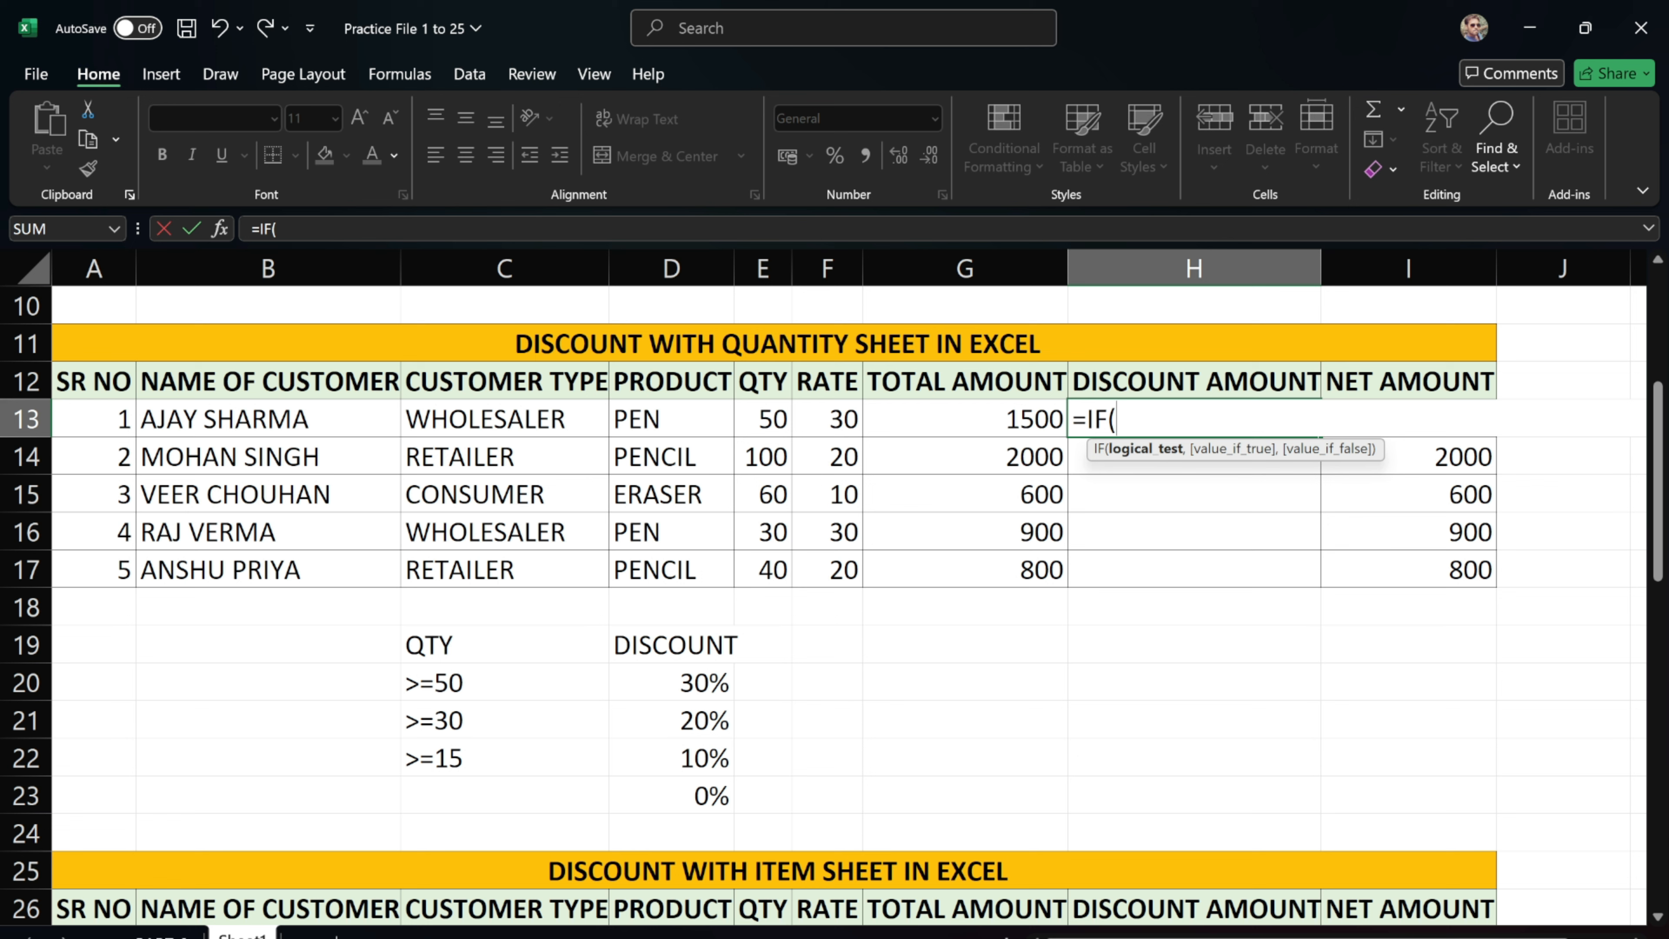
pyautogui.click(769, 422)
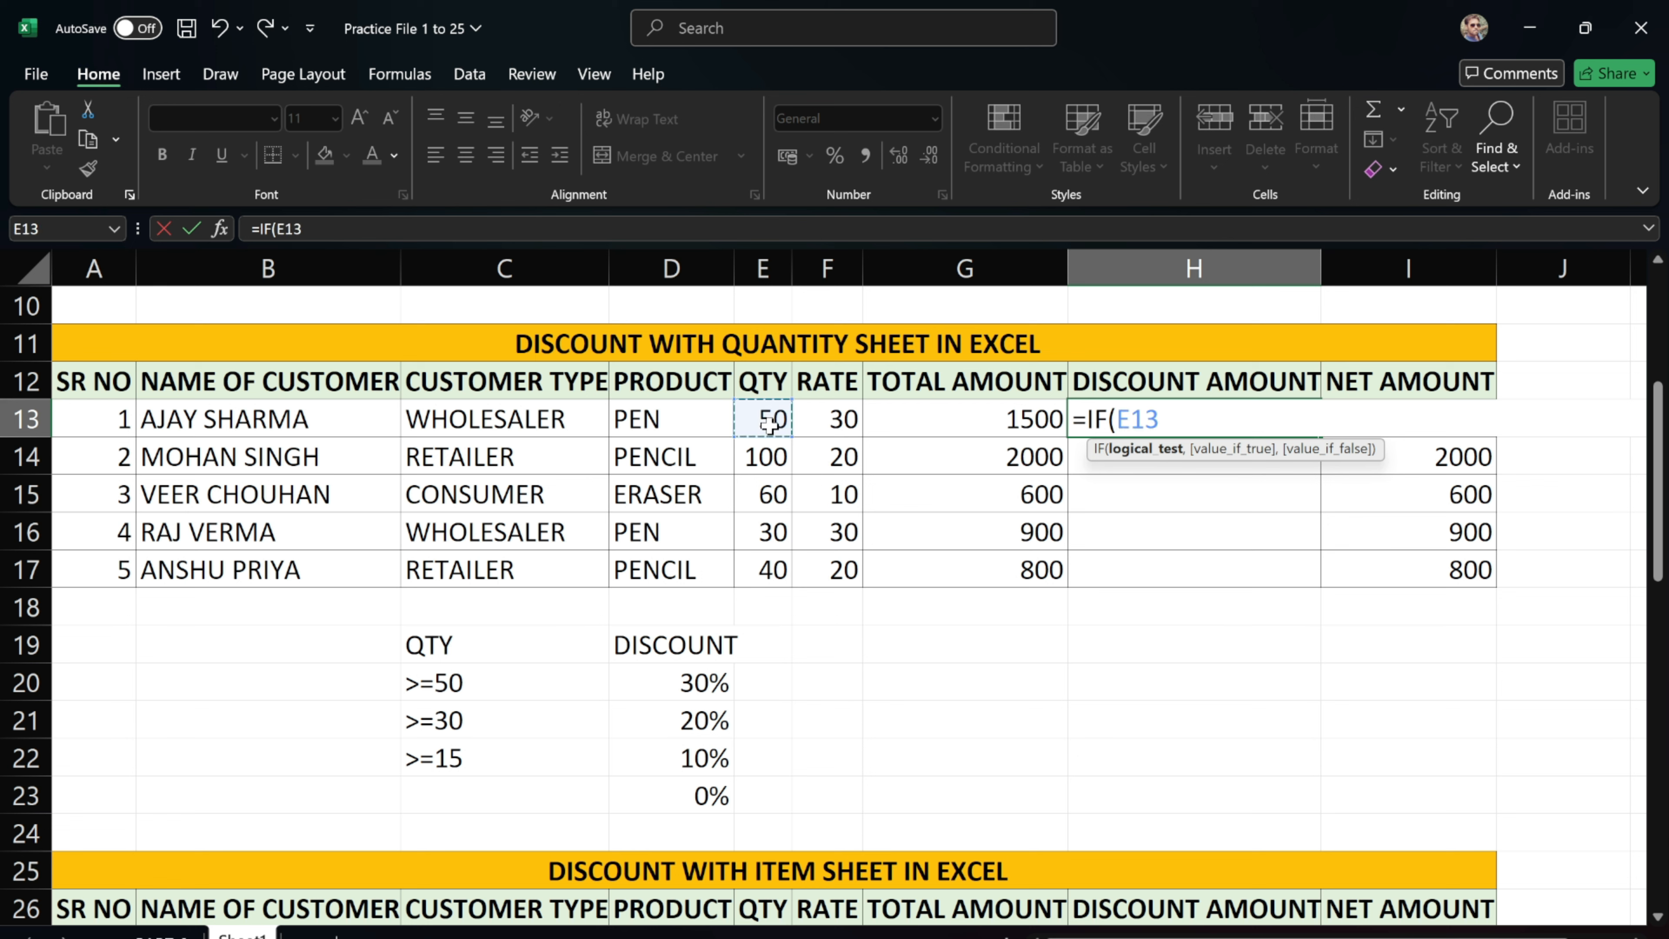
pyautogui.write('>=50,')
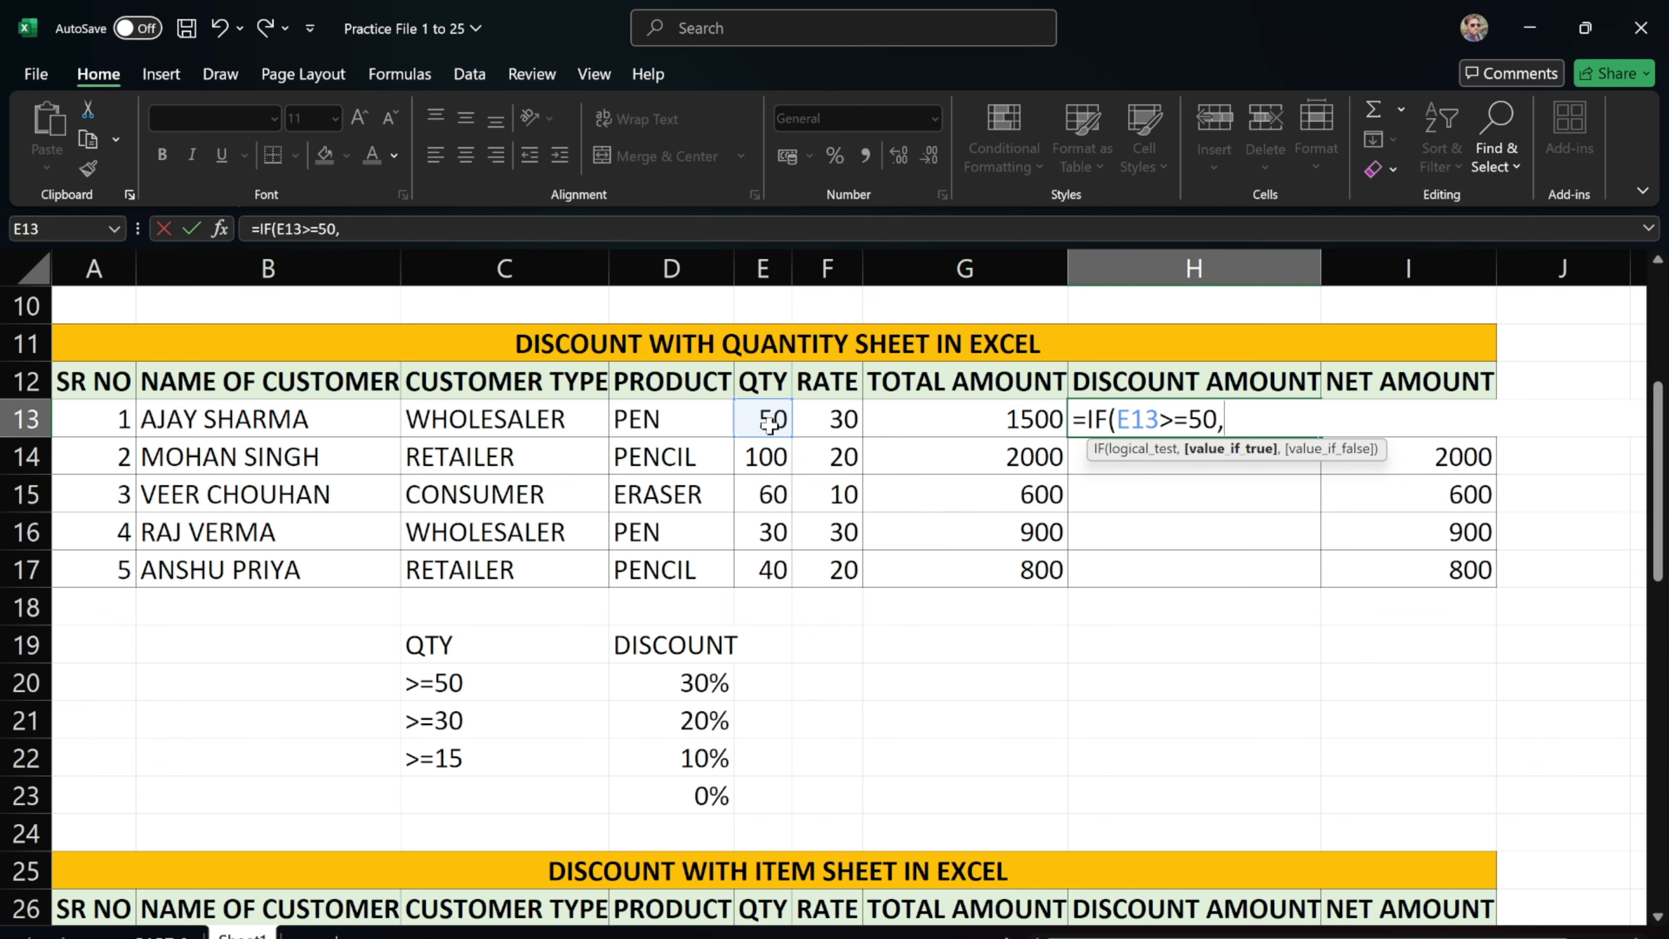
pyautogui.scroll(1, 769, 425)
pyautogui.click(949, 521)
pyautogui.scroll(-1, 912, 564)
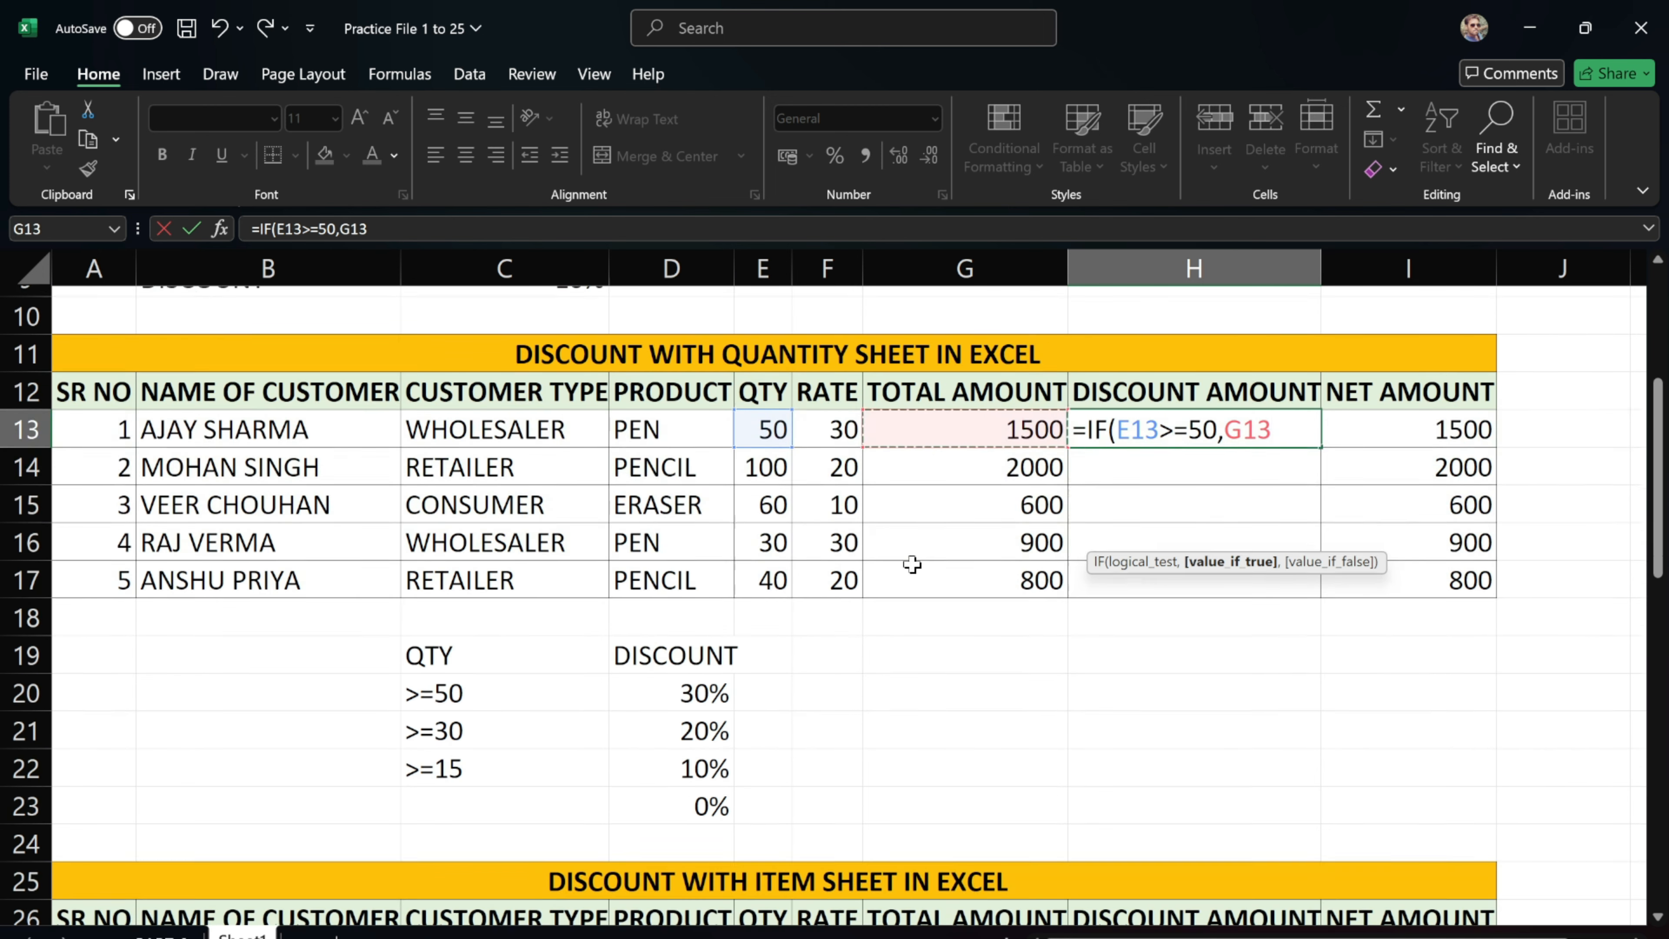
pyautogui.scroll(-1, 911, 564)
pyautogui.scroll(1, 912, 564)
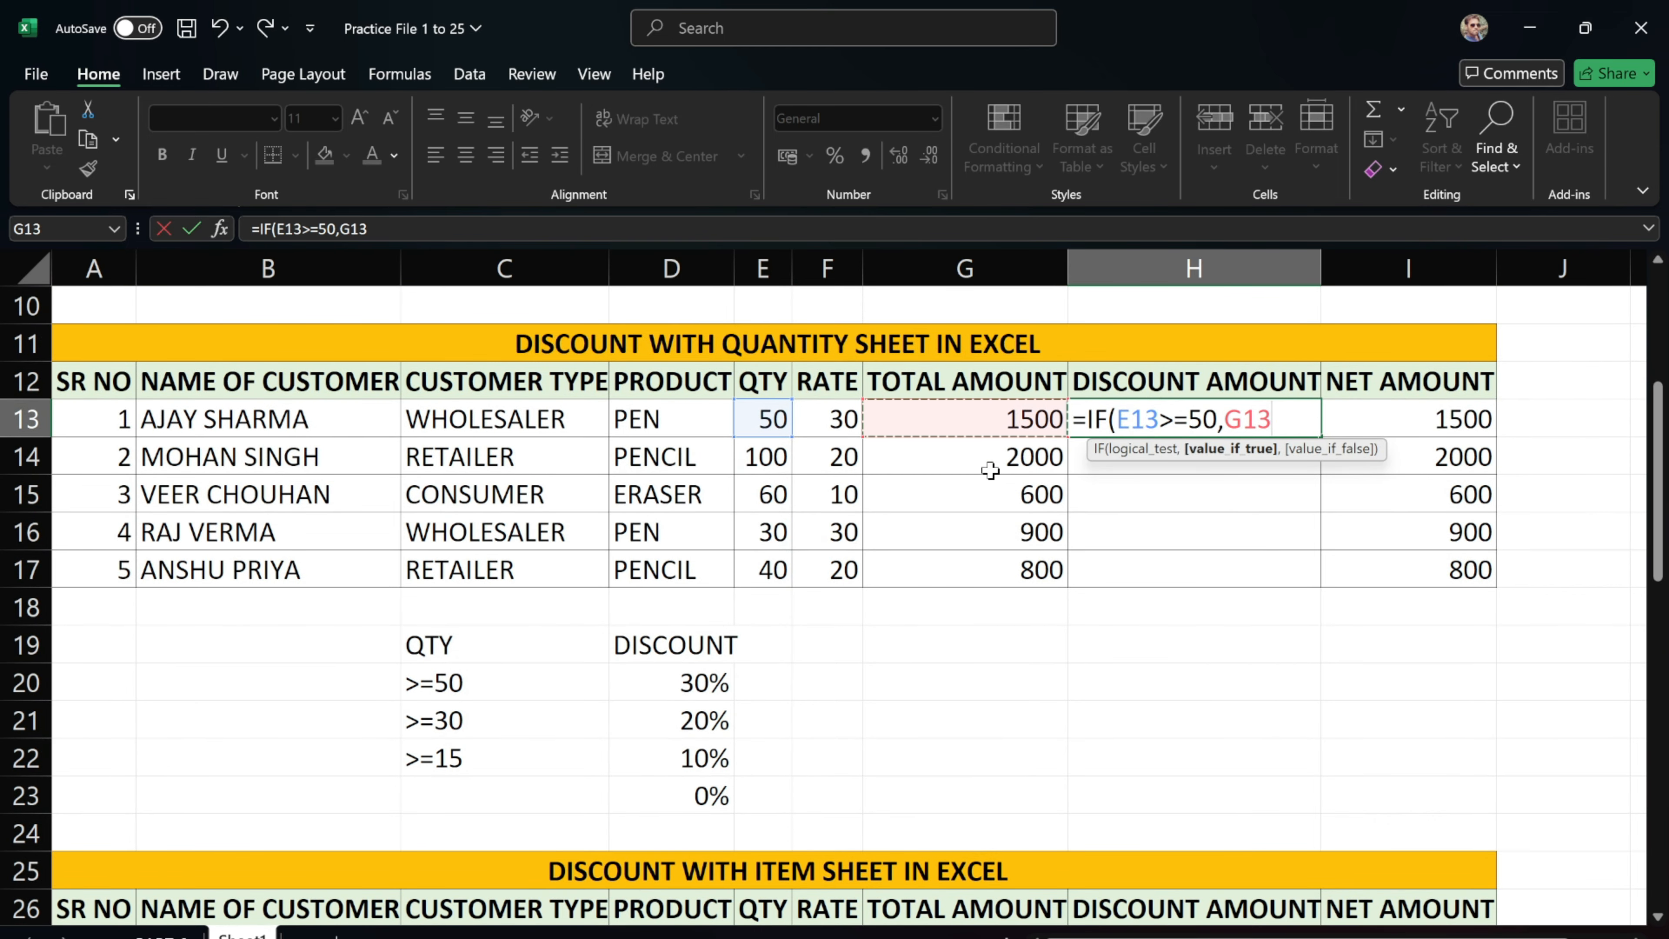
pyautogui.write('*30%')
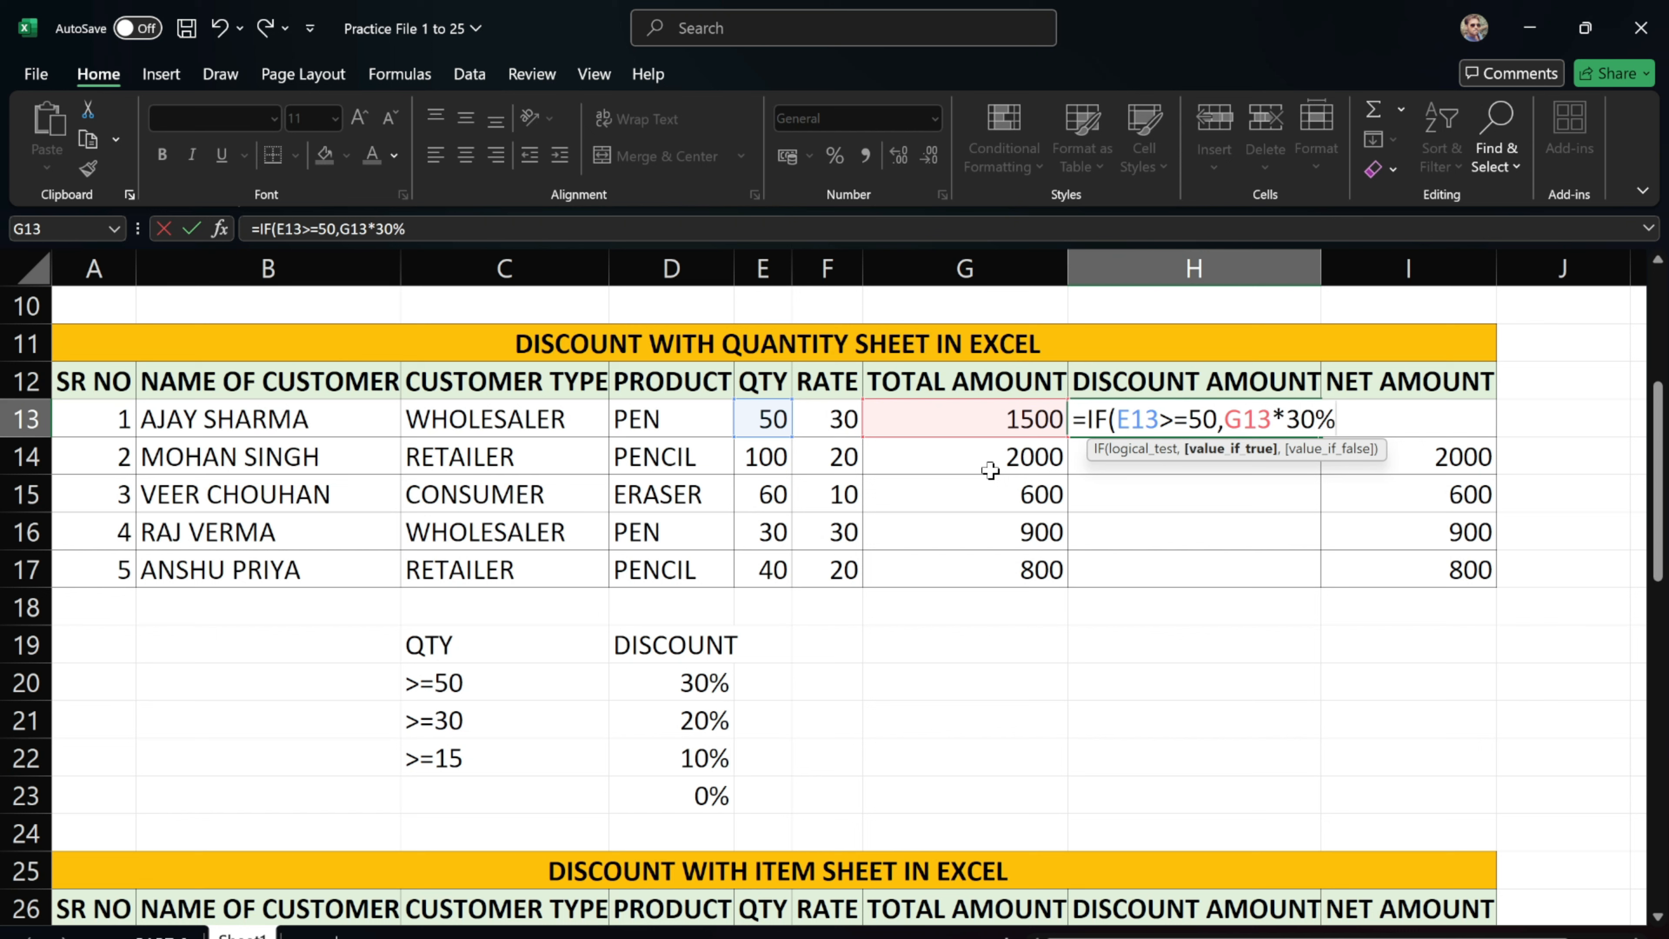
pyautogui.write(',')
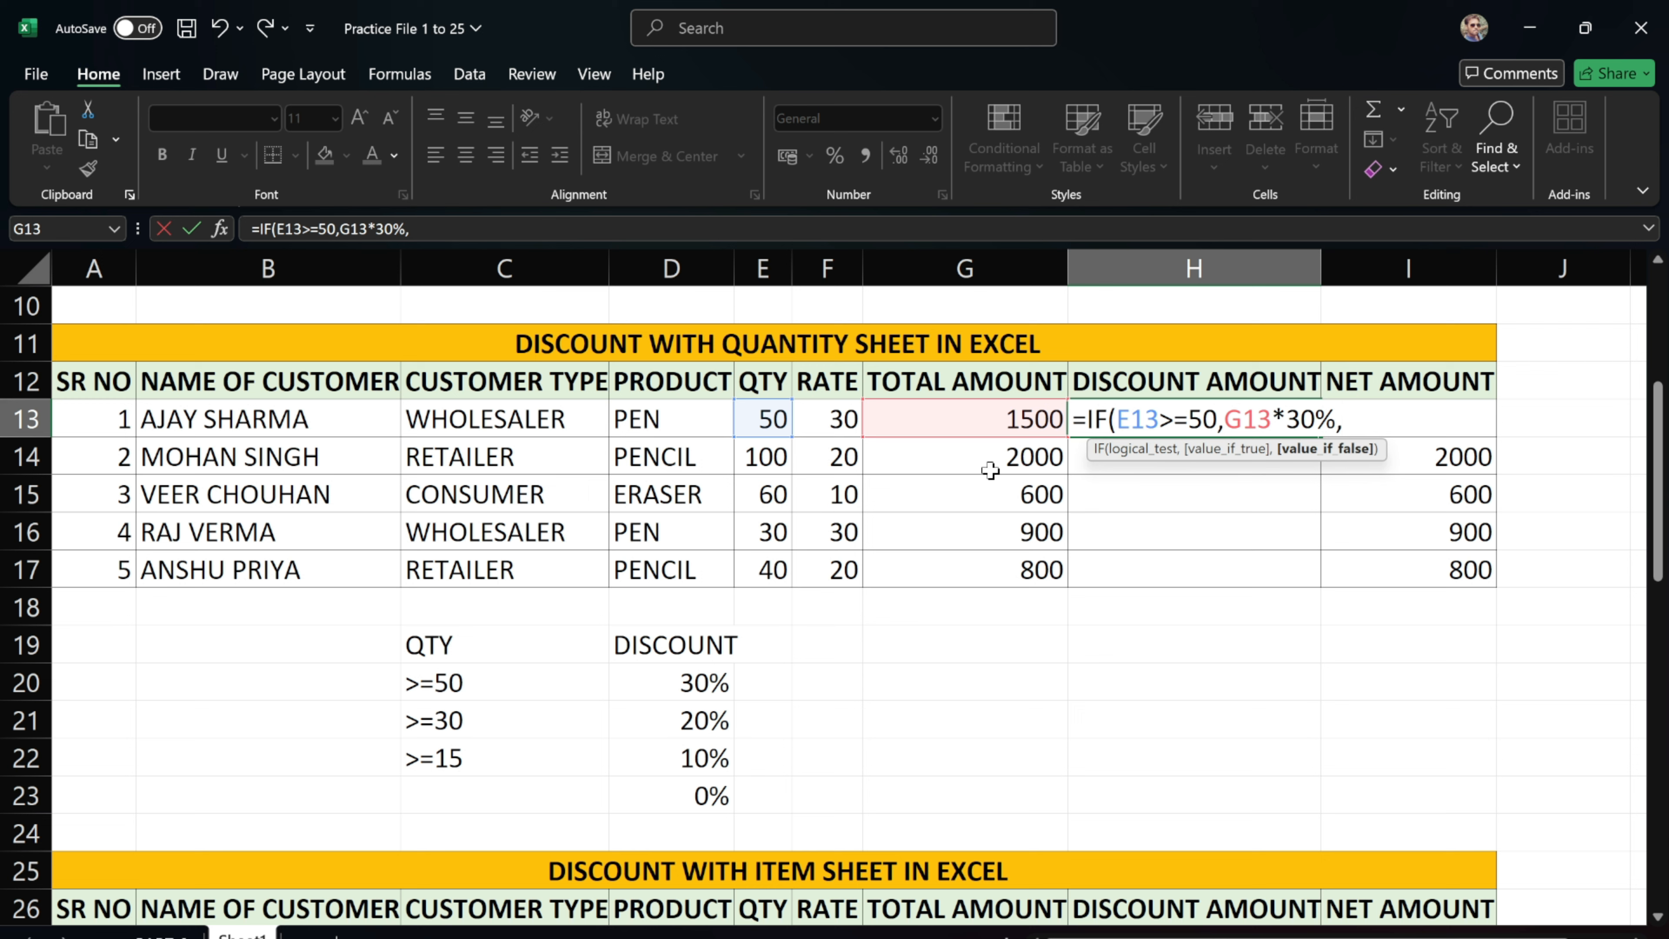
# Extend the H13 formula with a nested IF(E13>=30,G13*20%, for the second quantity tier
pyautogui.write('IF')
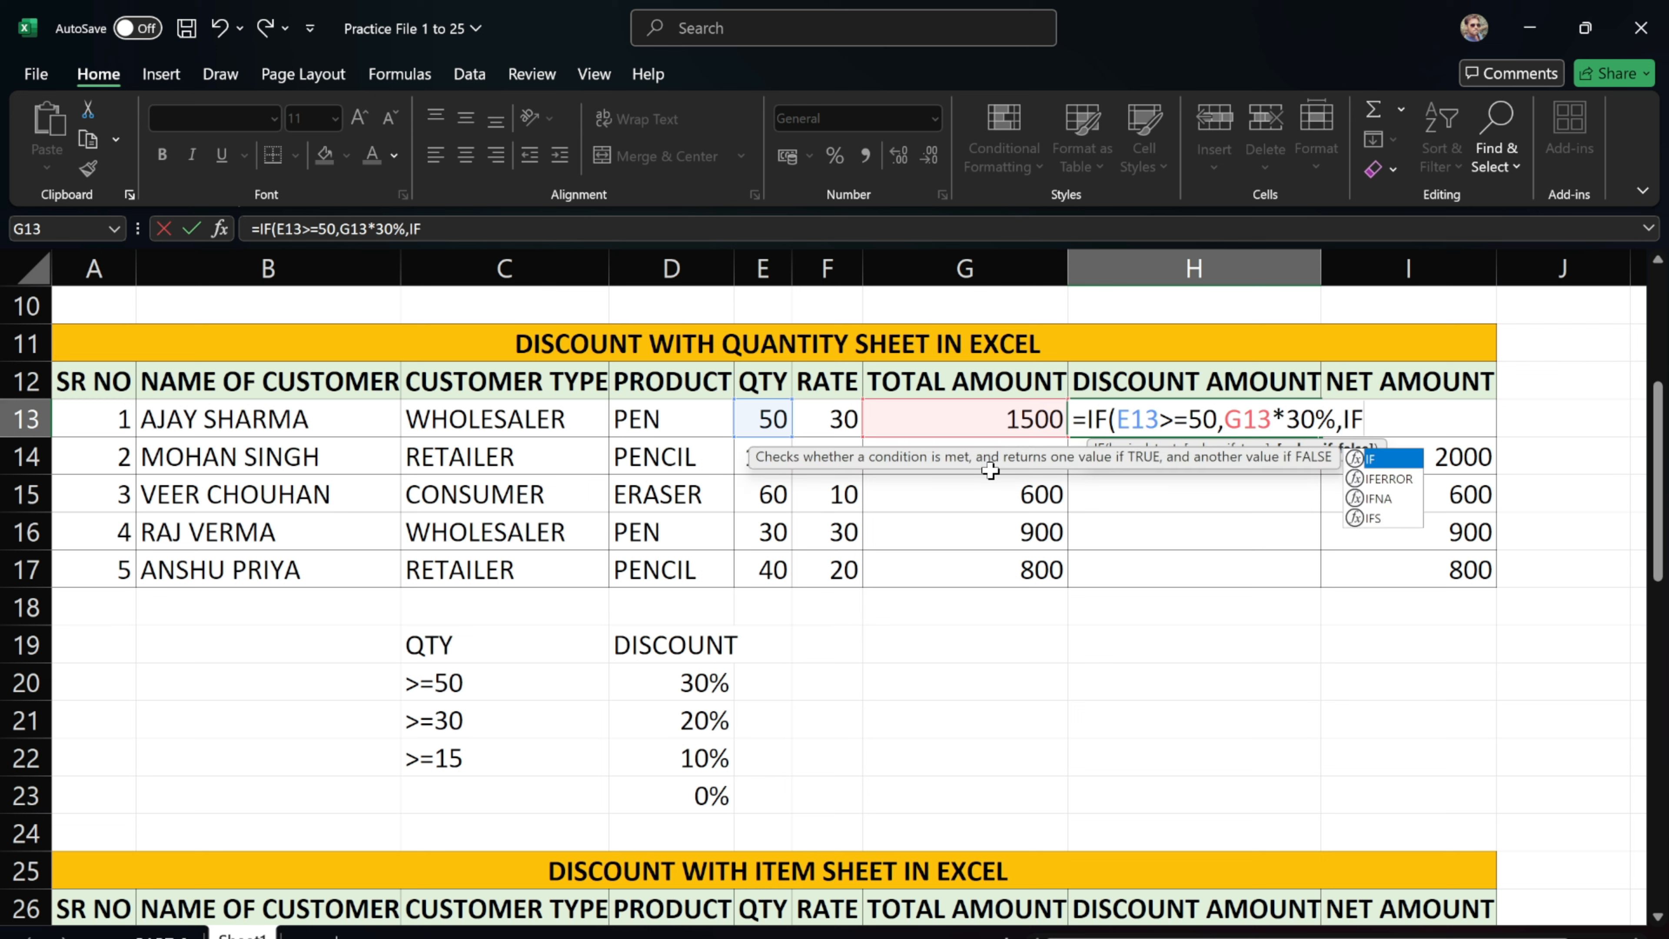
pyautogui.write('(')
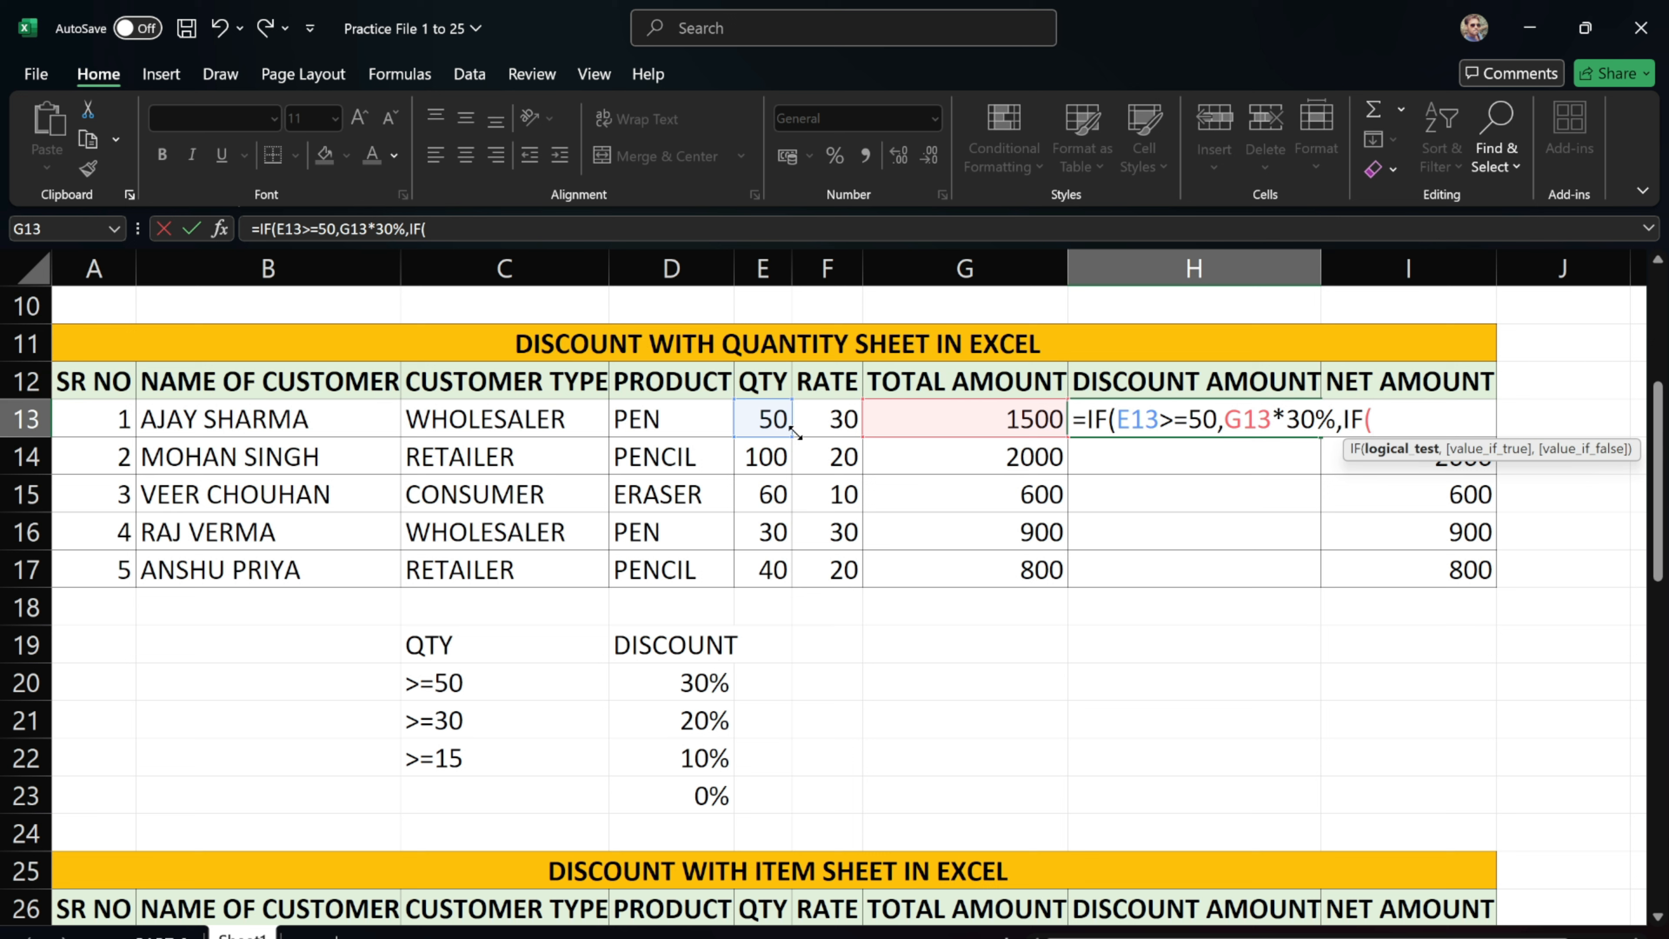
pyautogui.click(772, 423)
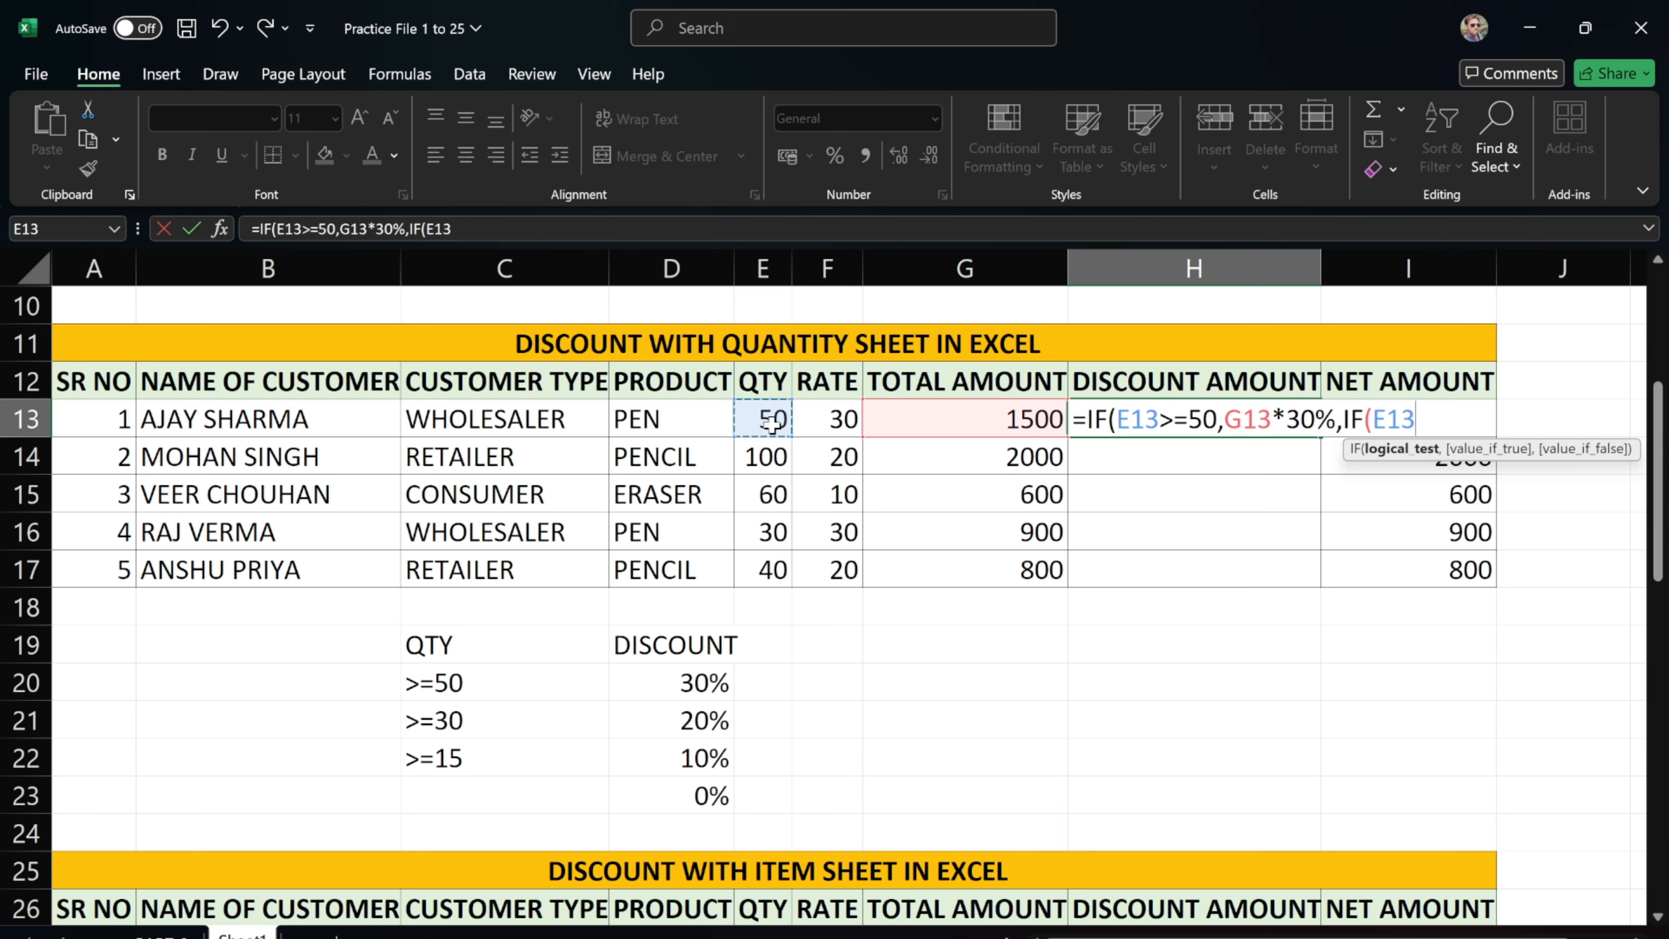
pyautogui.write('>=30,')
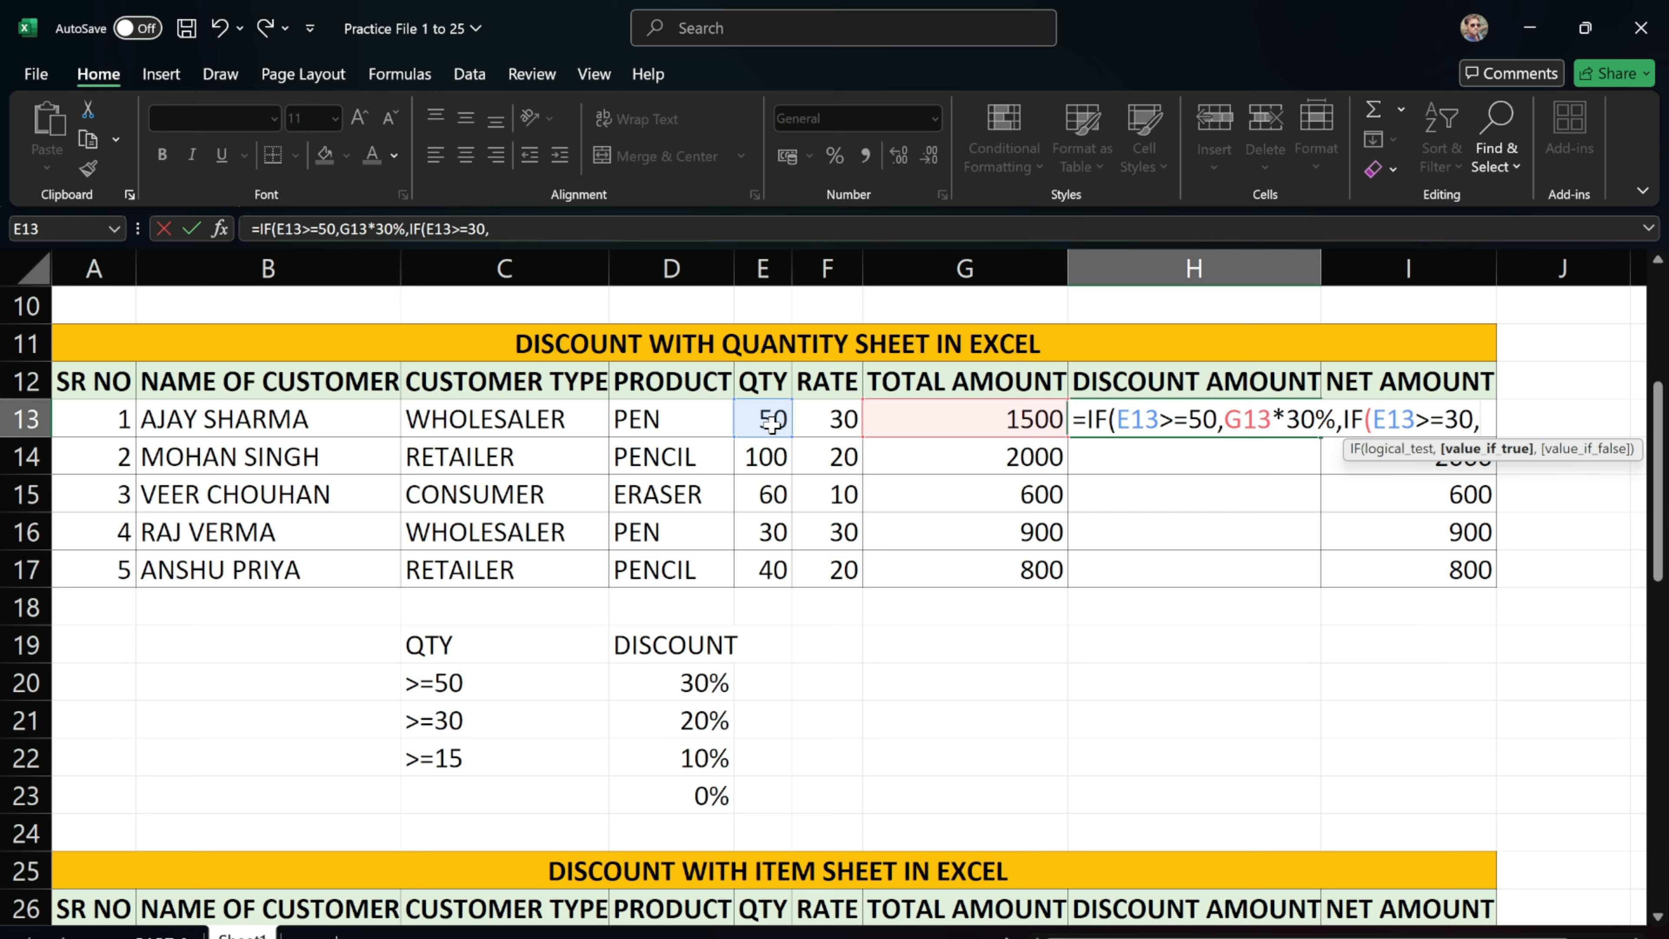
pyautogui.click(953, 420)
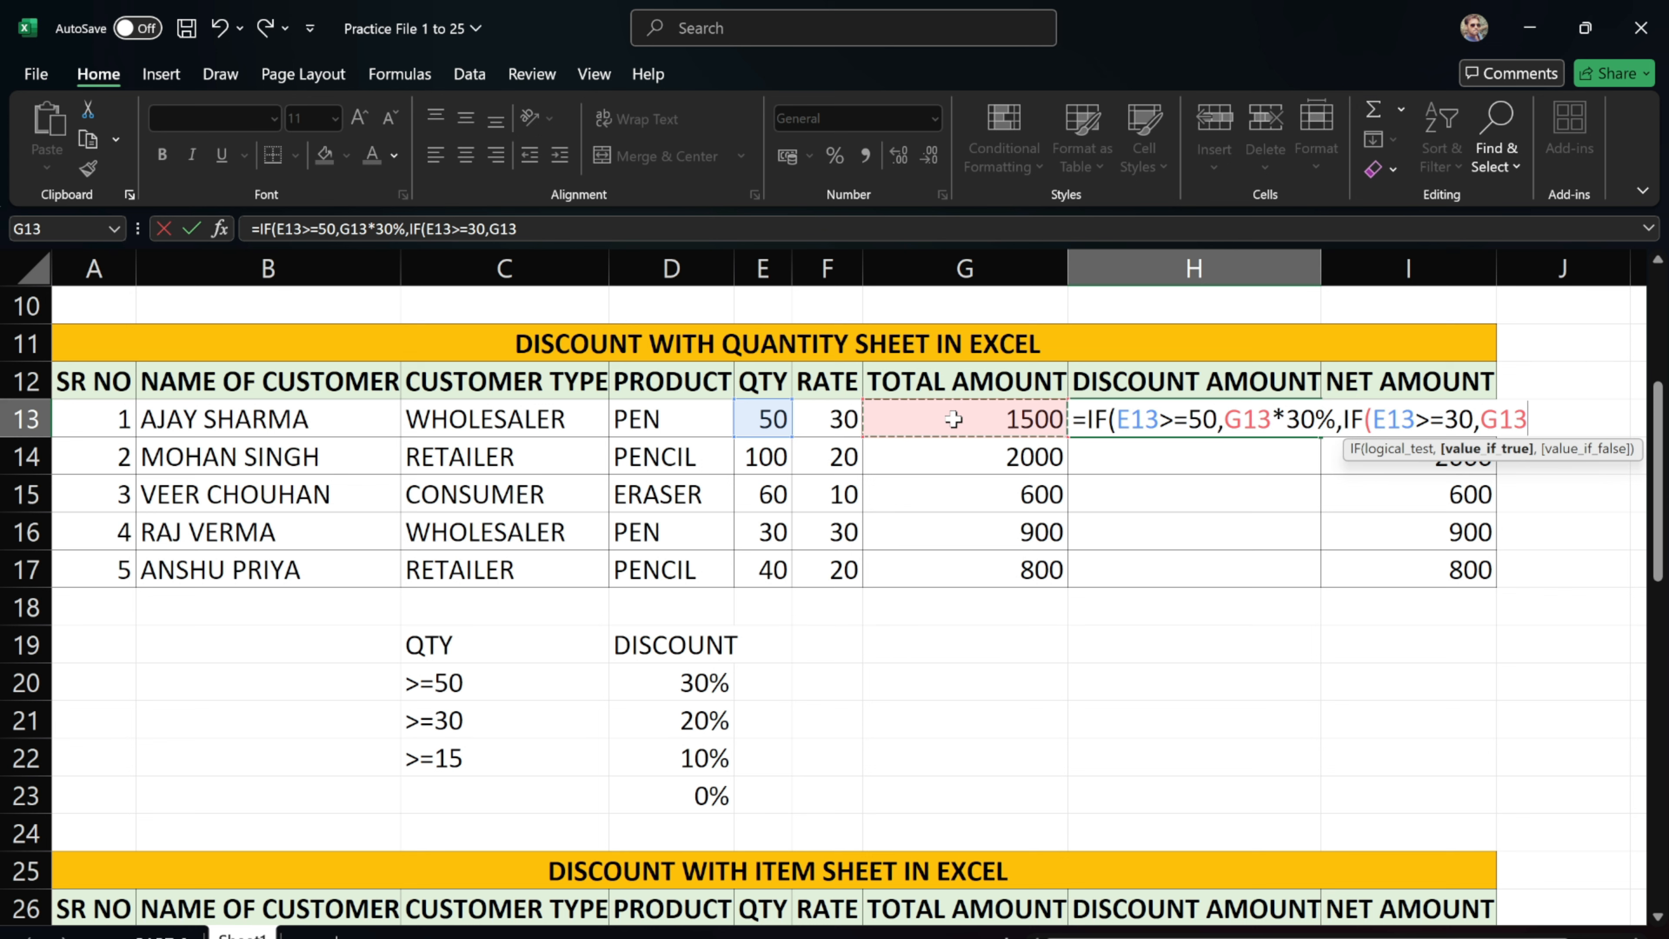
pyautogui.write('*20%,IF')
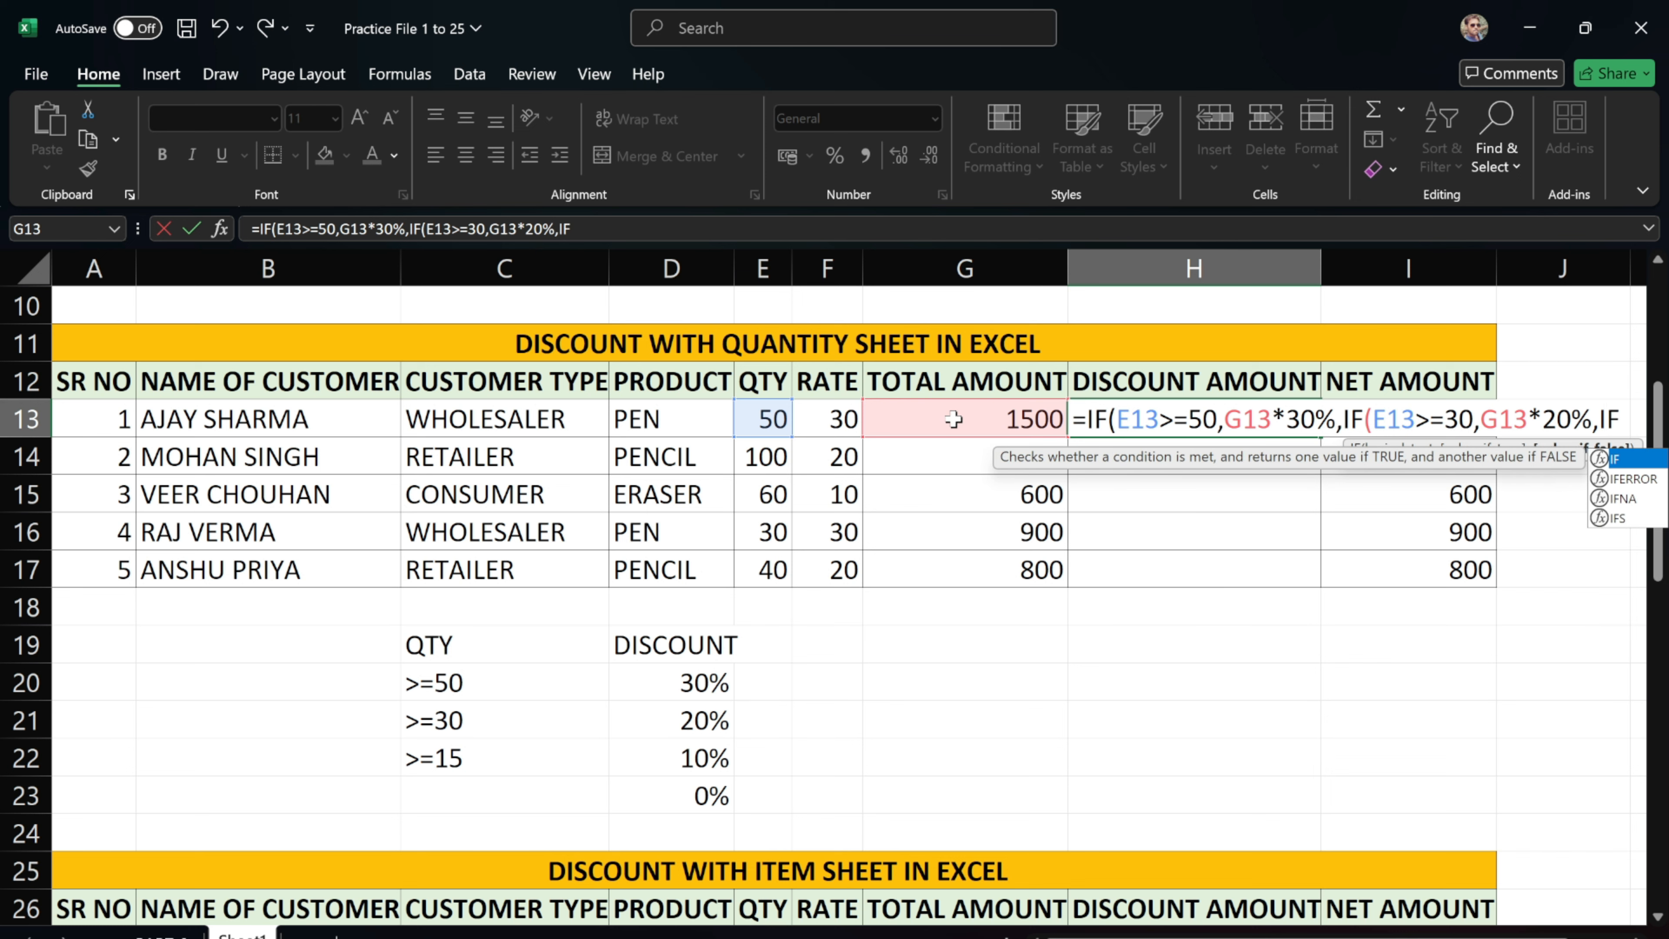
# Complete the H13 formula with IF(E13>=15,G13*10%,0), closing all the nested IFs, and fill it down to H17
pyautogui.write('(')
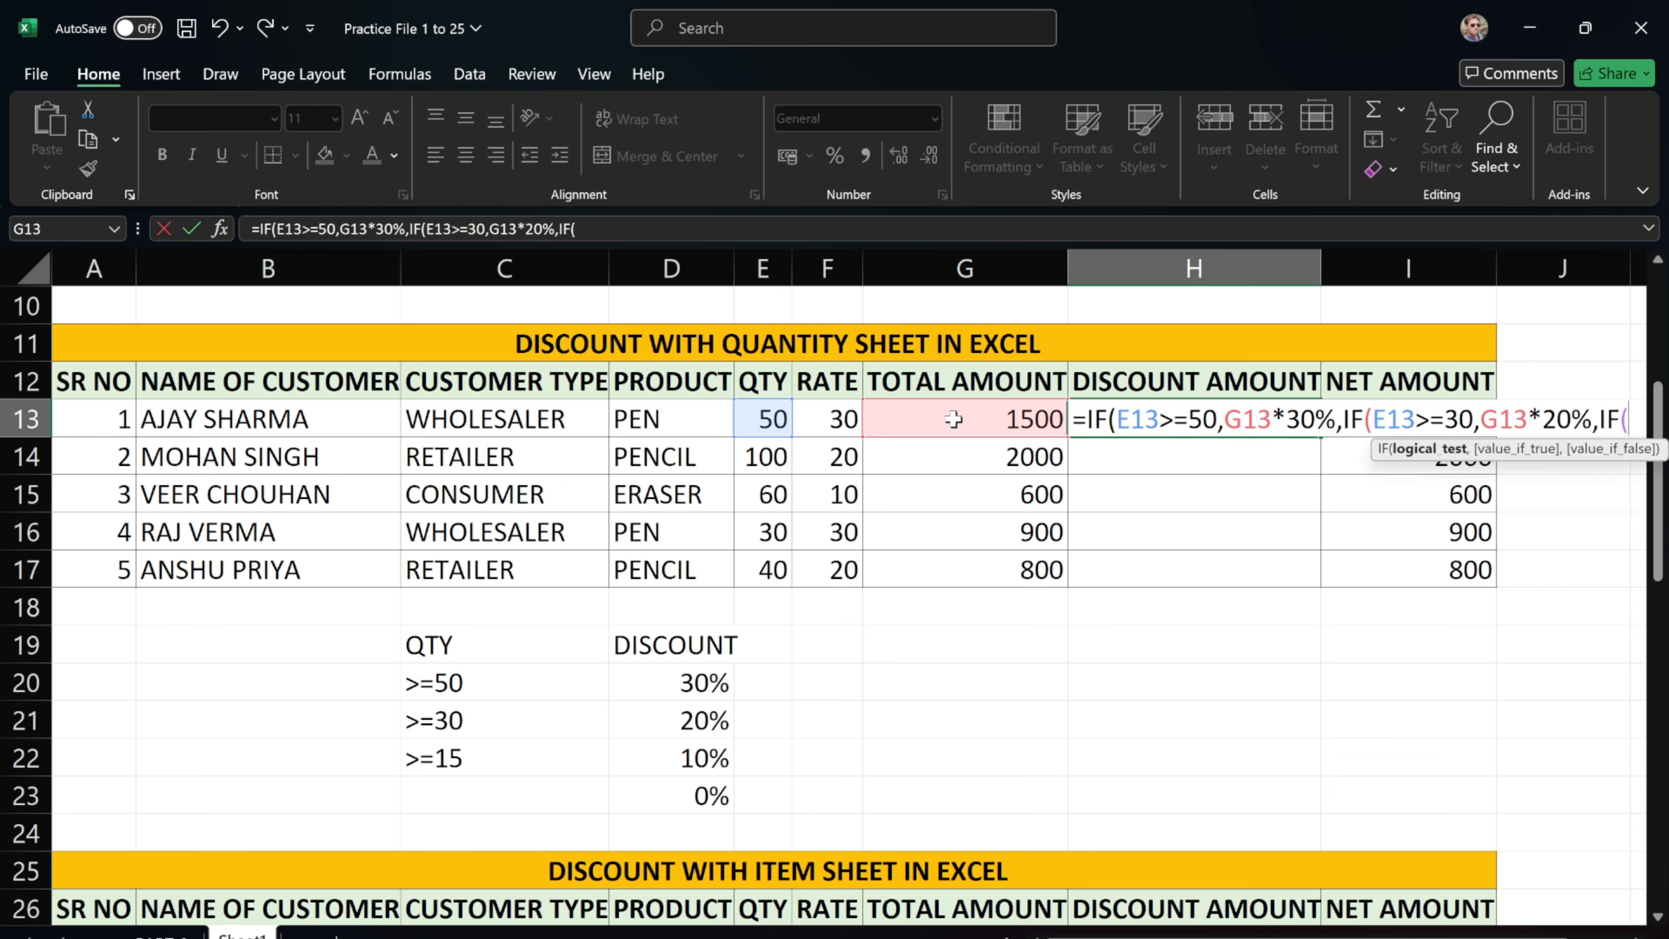
pyautogui.click(781, 418)
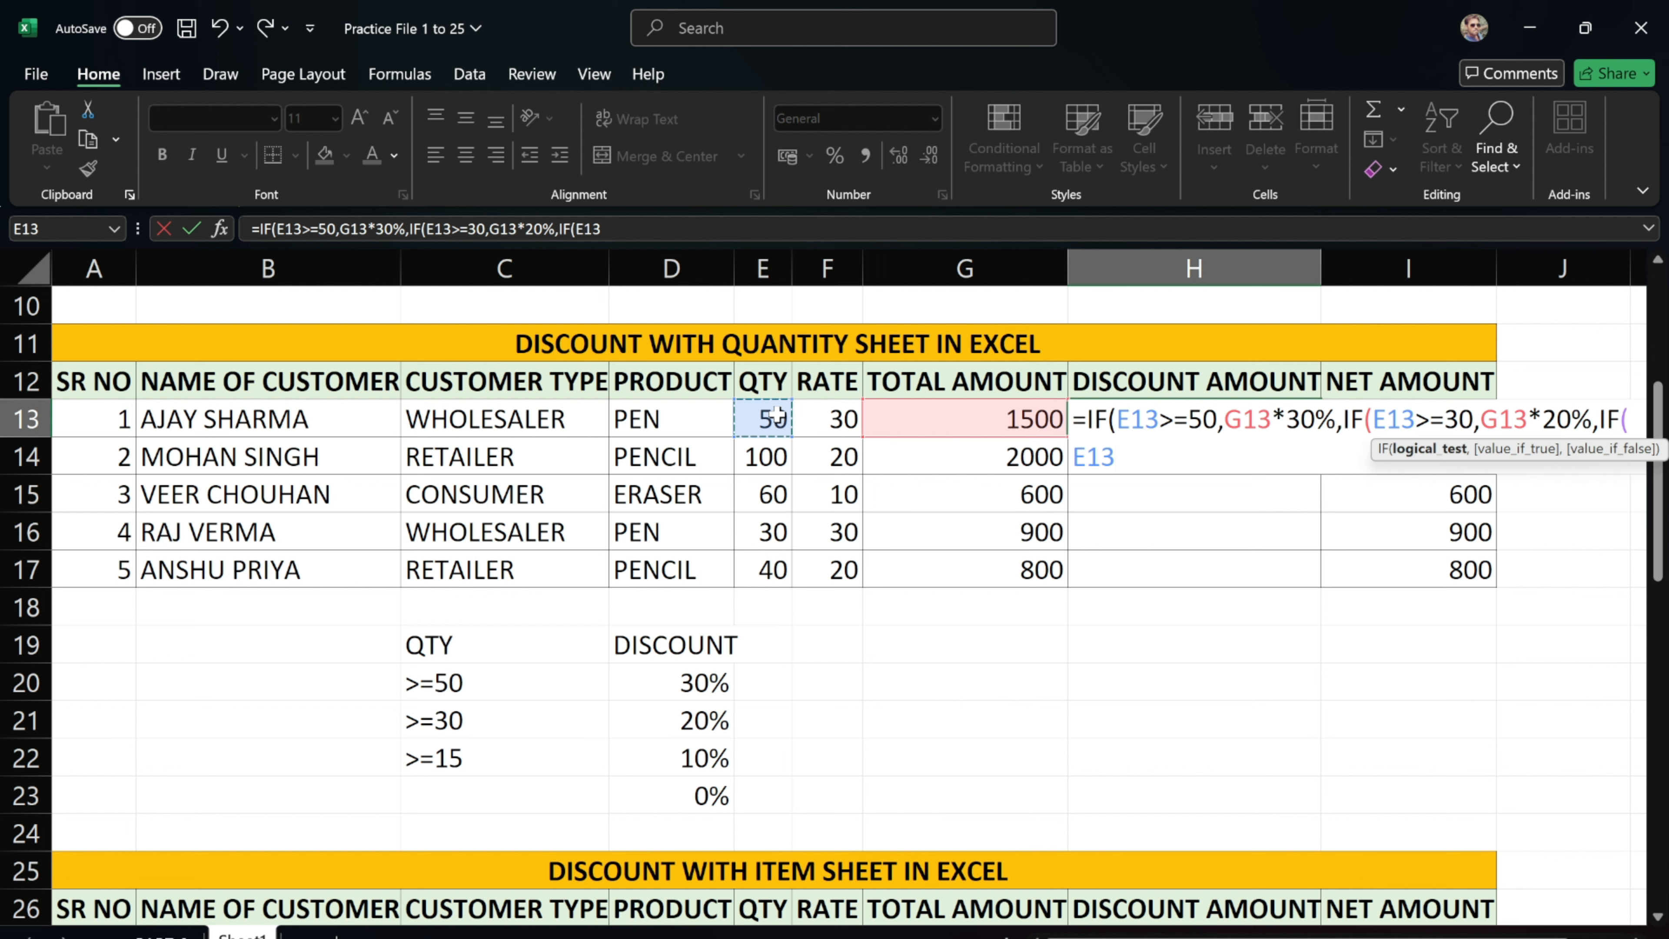
pyautogui.write('>')
pyautogui.write('=')
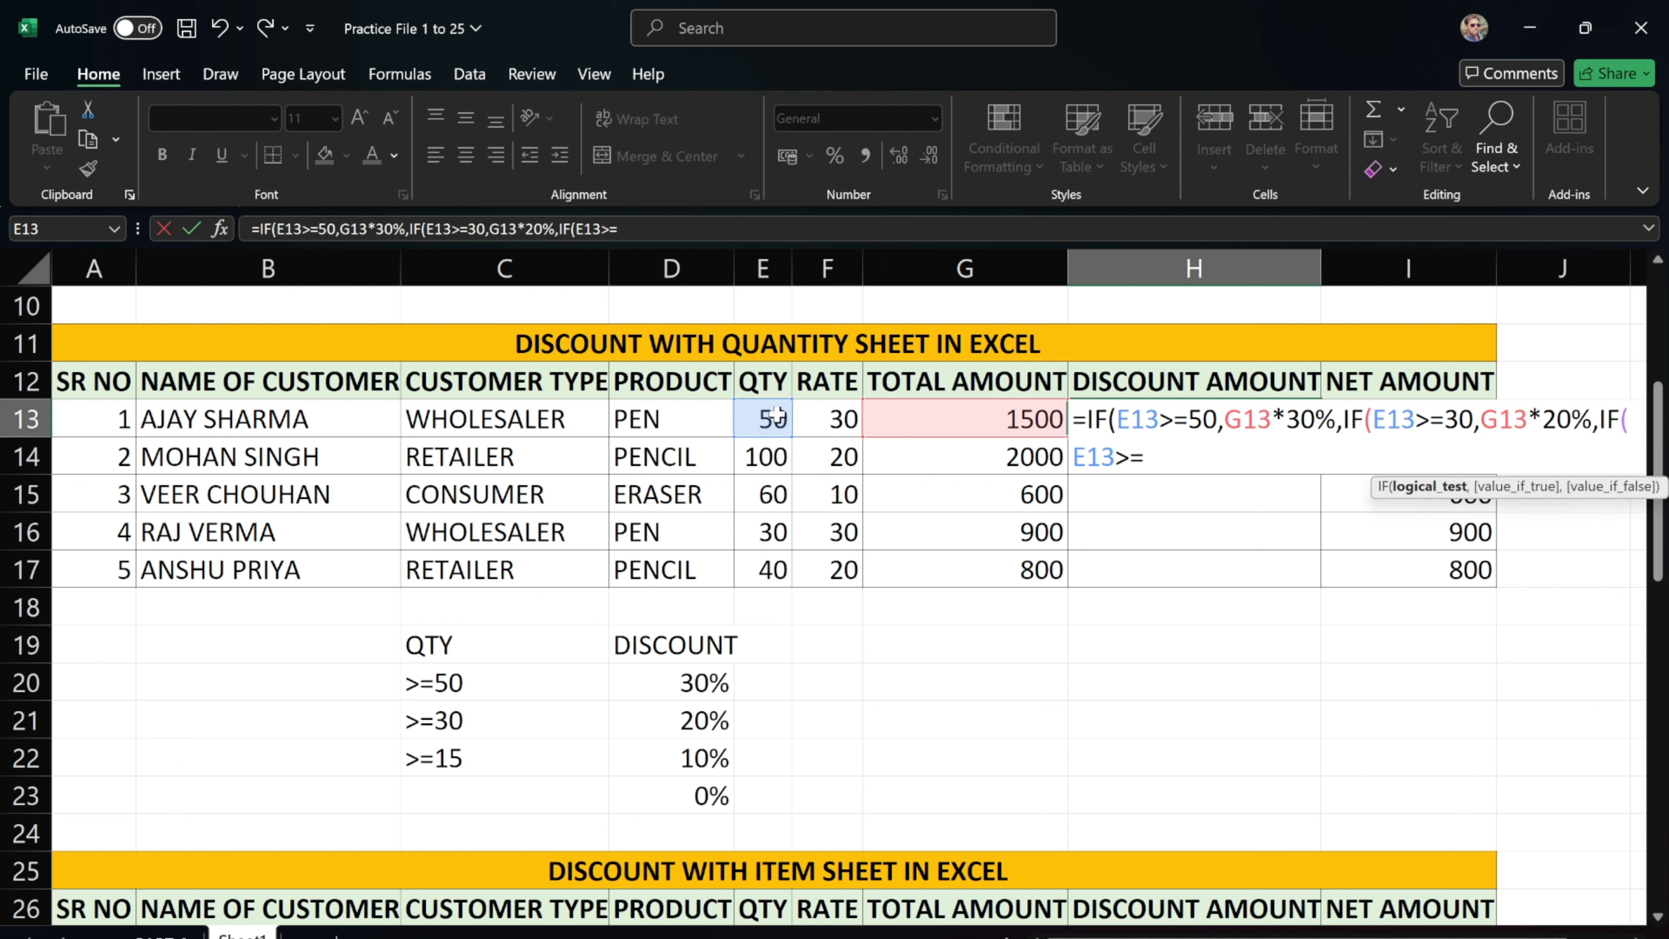
pyautogui.write('15,')
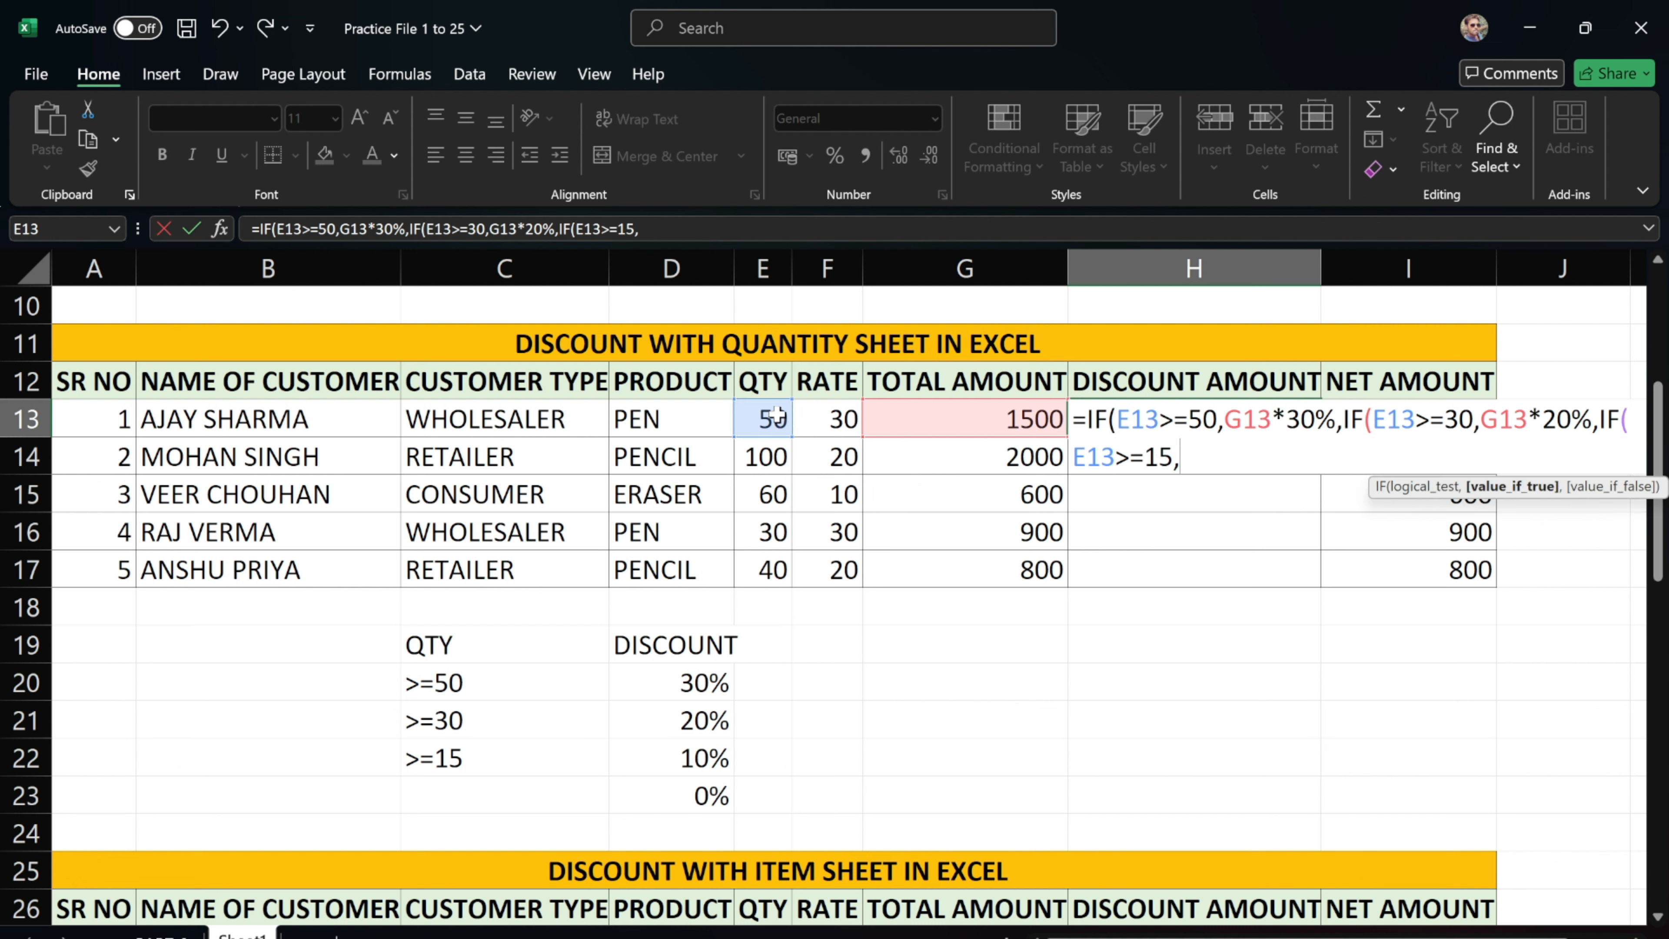
pyautogui.click(927, 420)
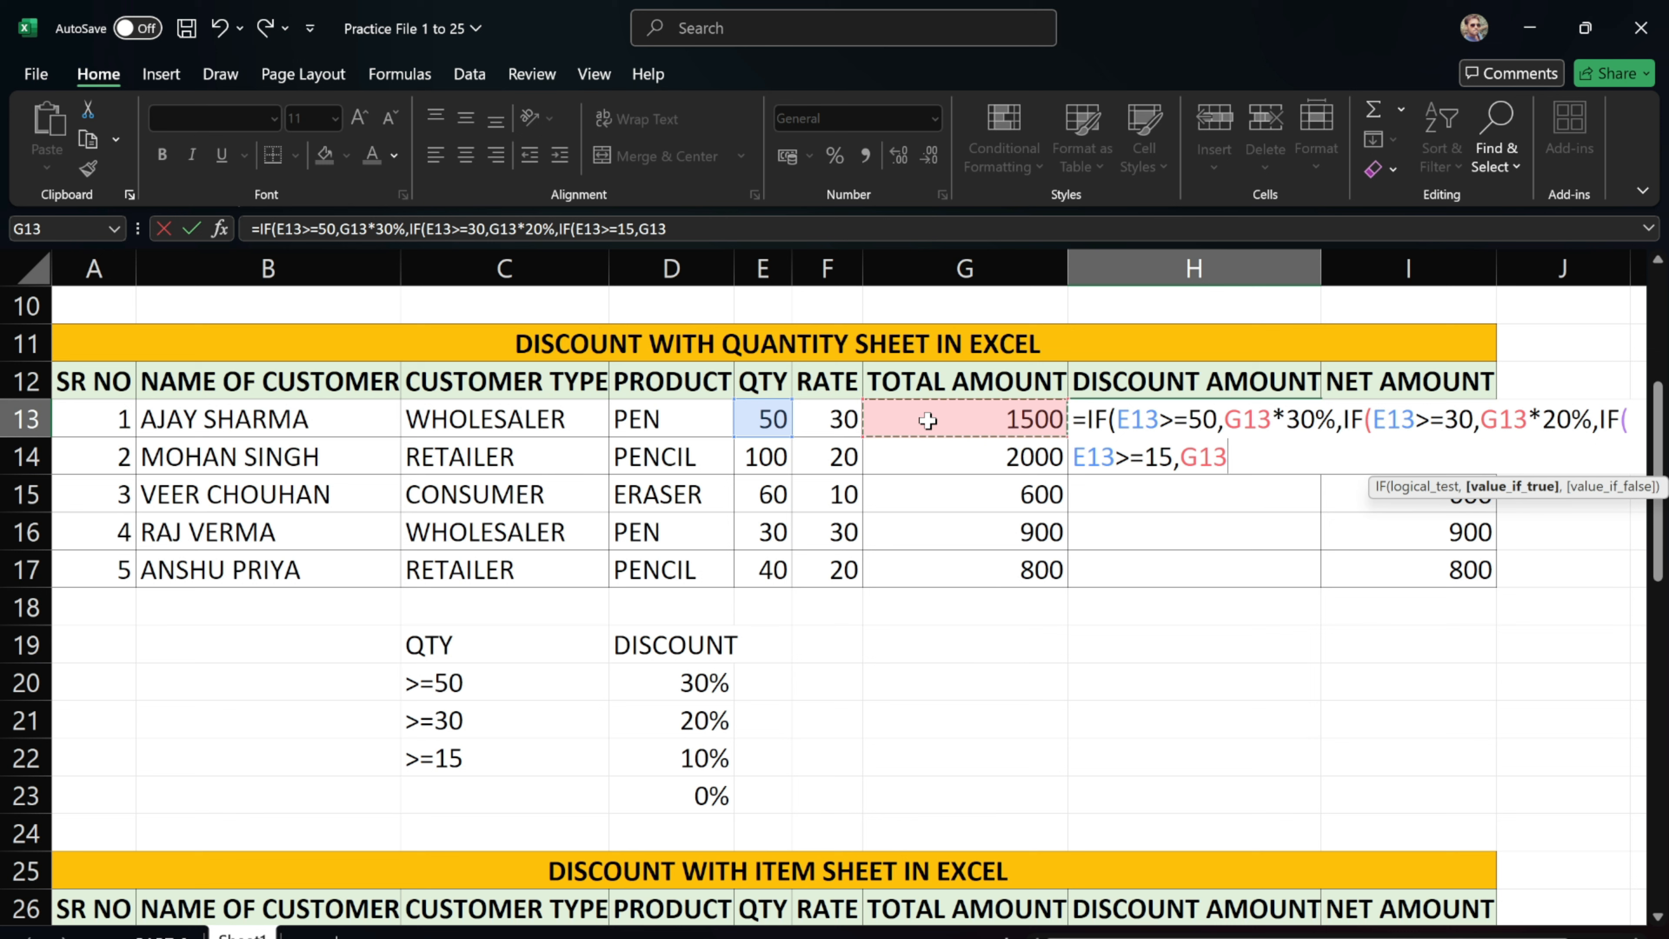
pyautogui.write('*10%,')
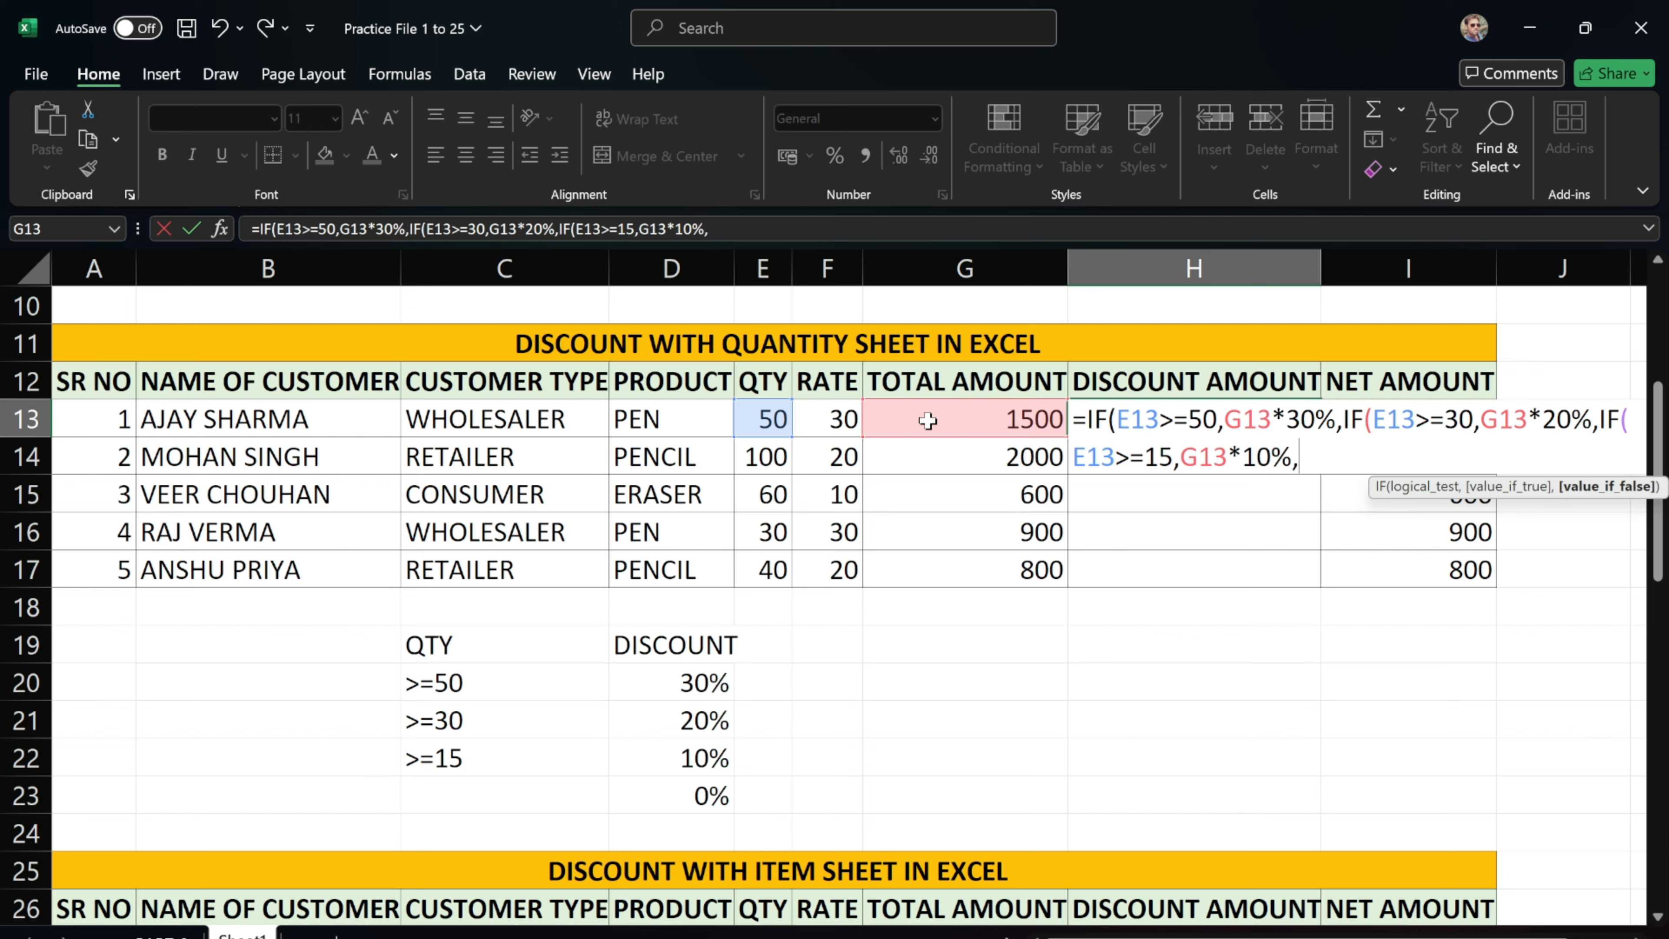
pyautogui.write('0')
pyautogui.press('Return')
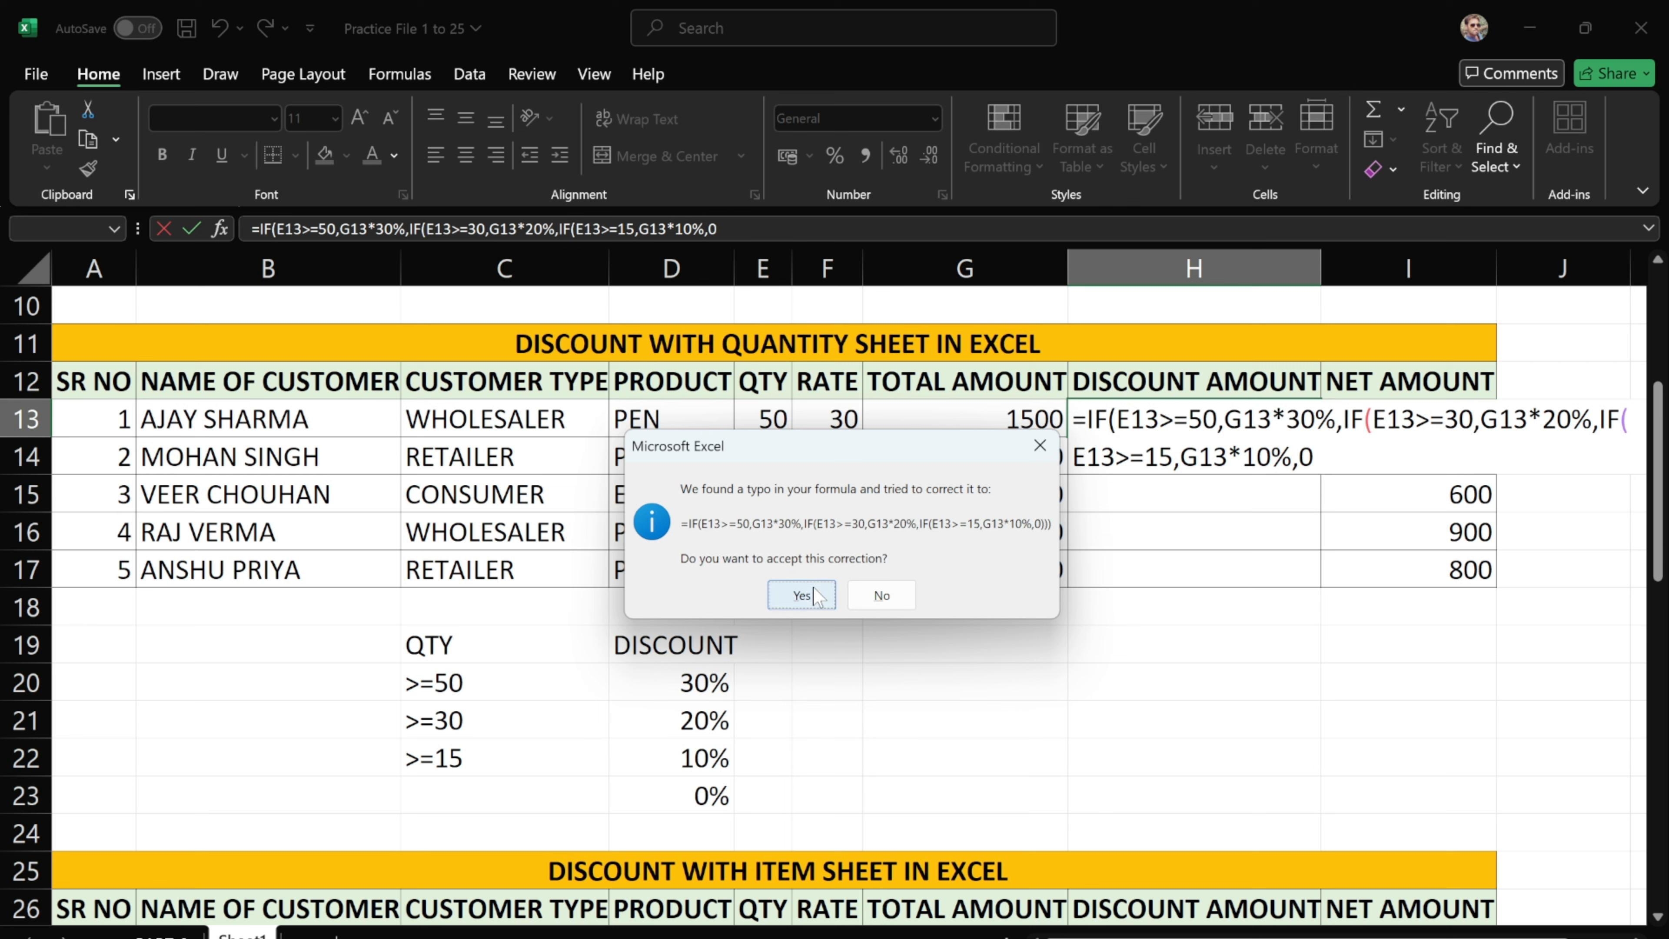
pyautogui.click(802, 596)
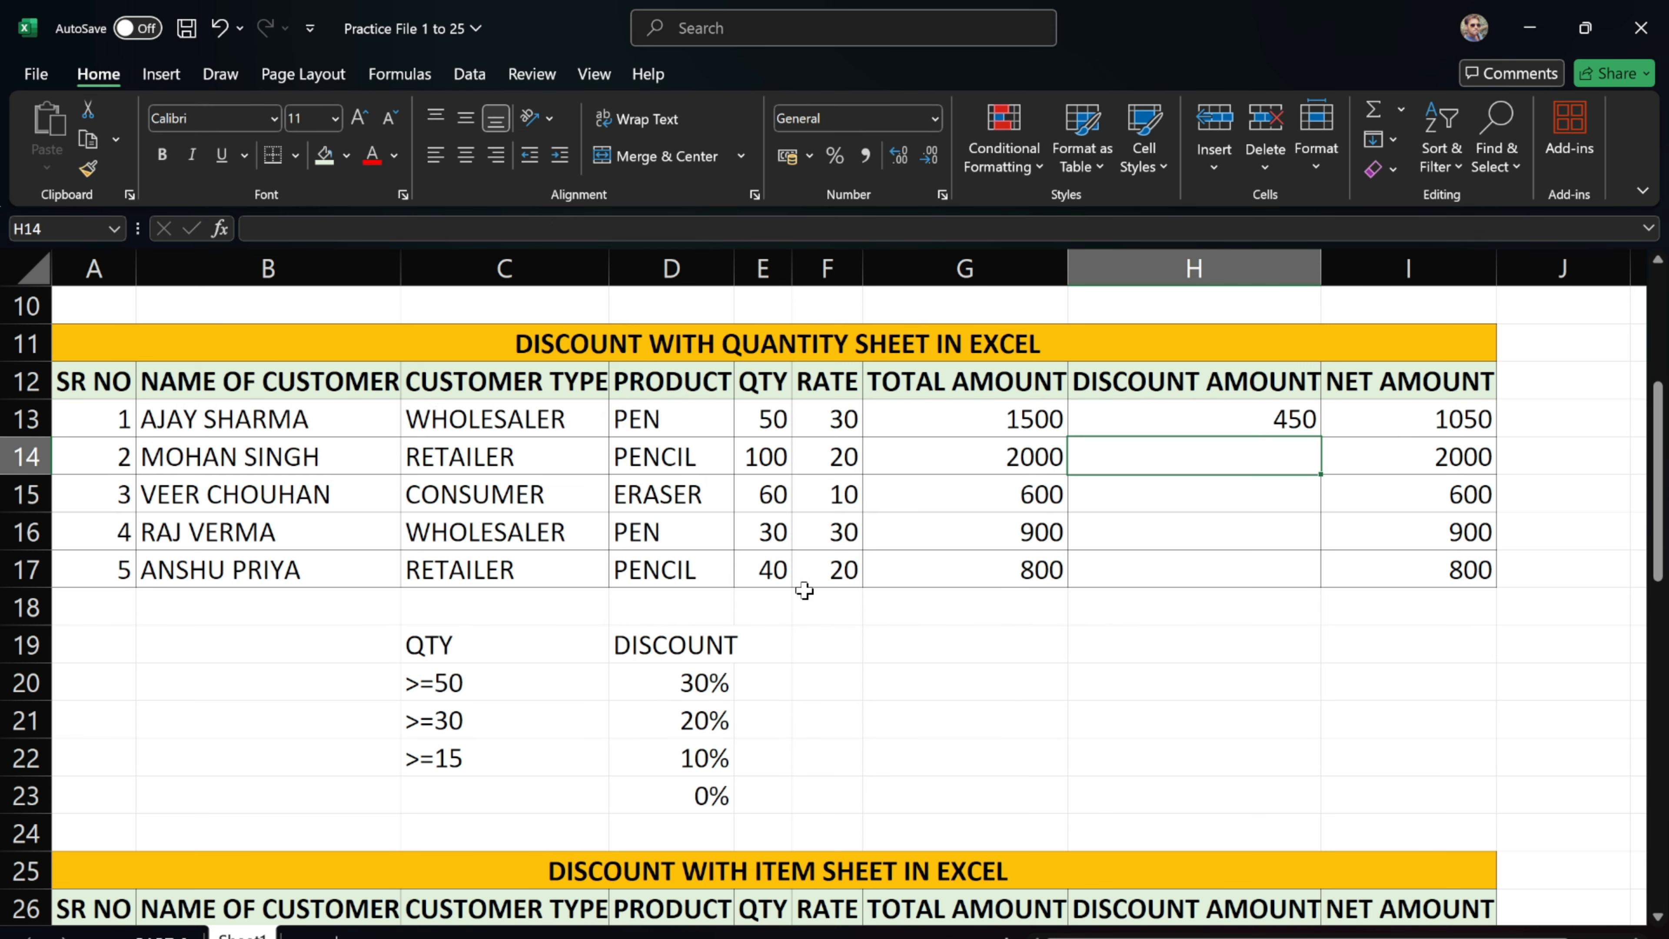
pyautogui.click(1245, 422)
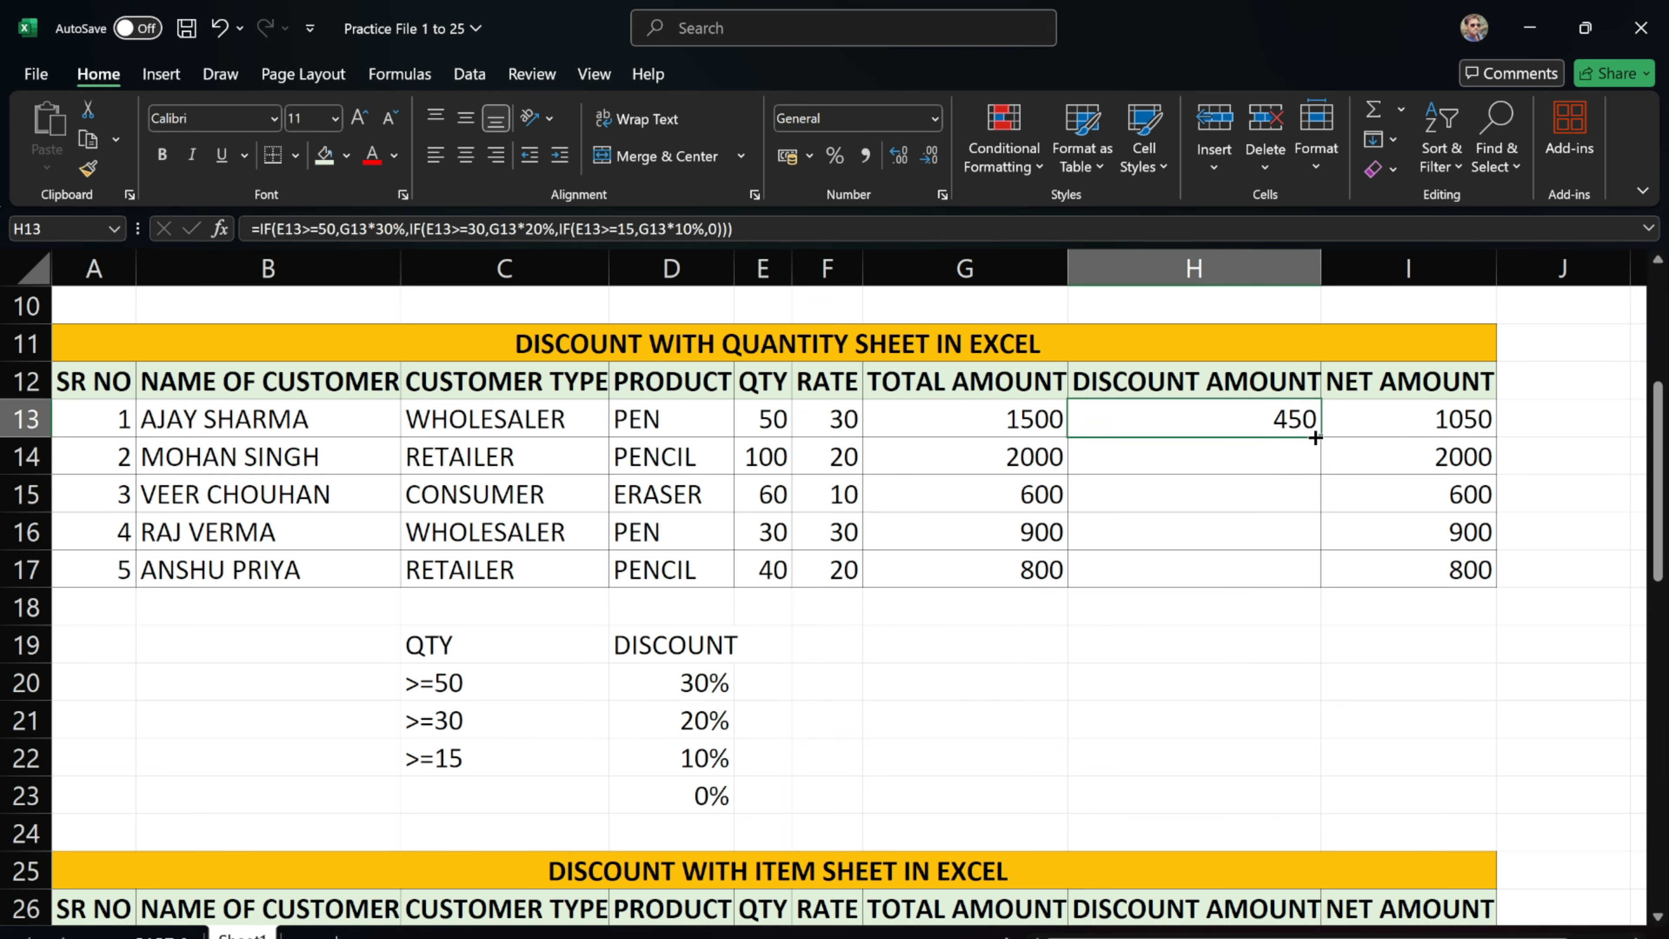
pyautogui.moveTo(1319, 437); pyautogui.dragTo(1309, 579)
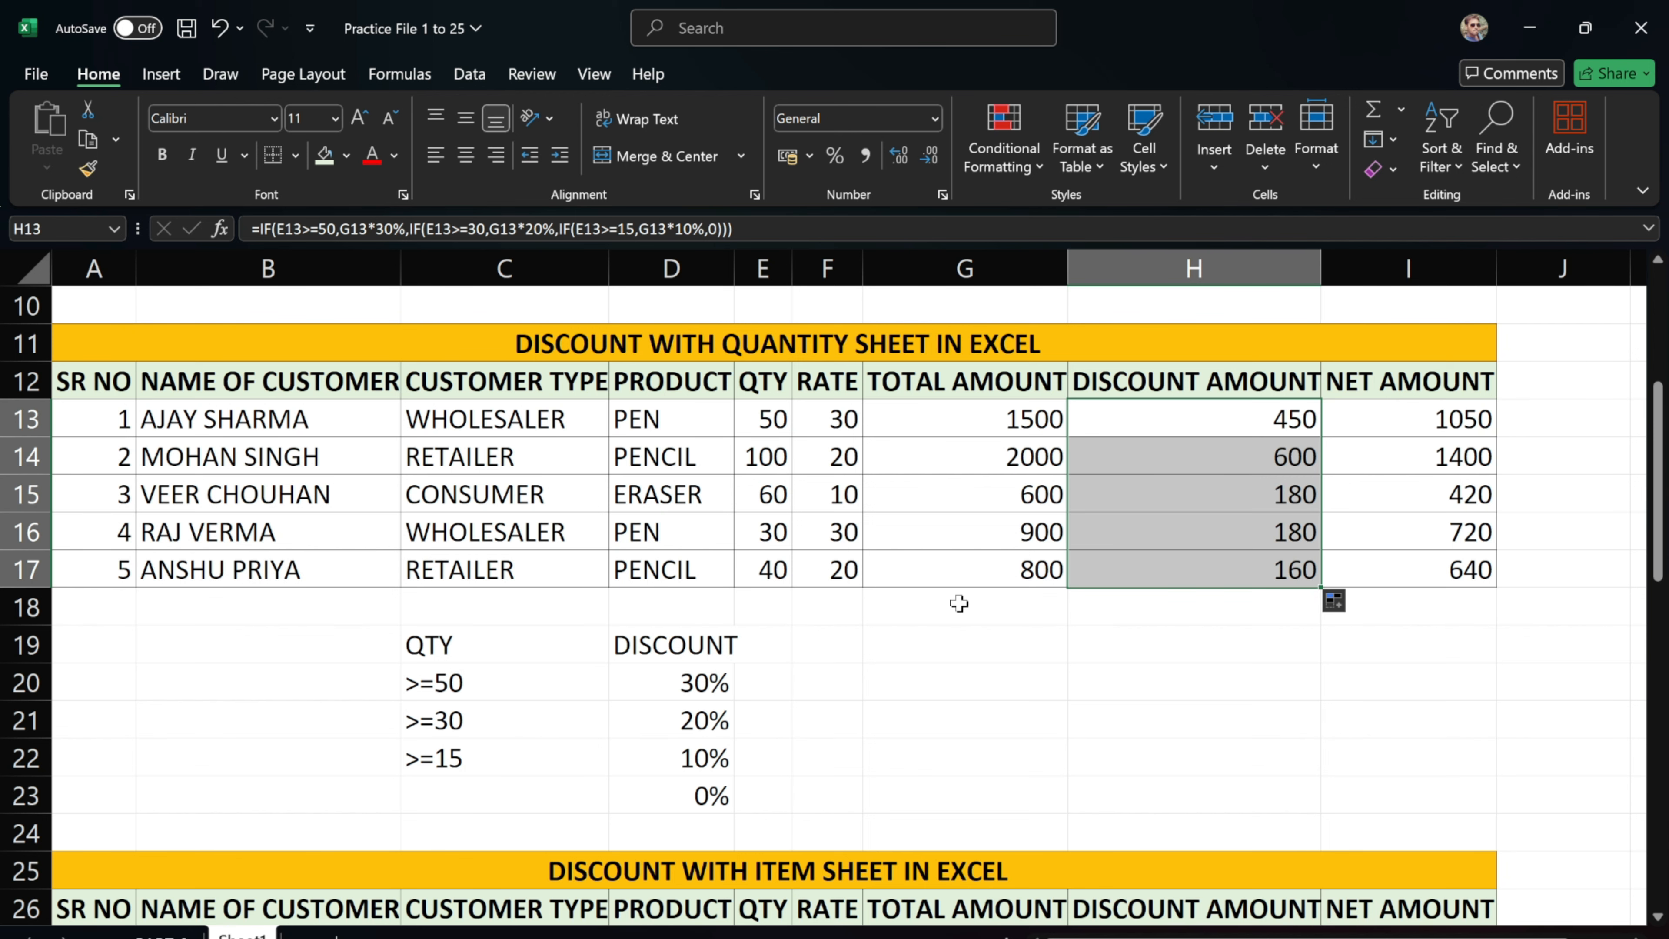
# Start the item-based discount formula in H27 with =IF(D27="PEN",G27*30%, and open a nested IF
pyautogui.scroll(-4, 965, 601)
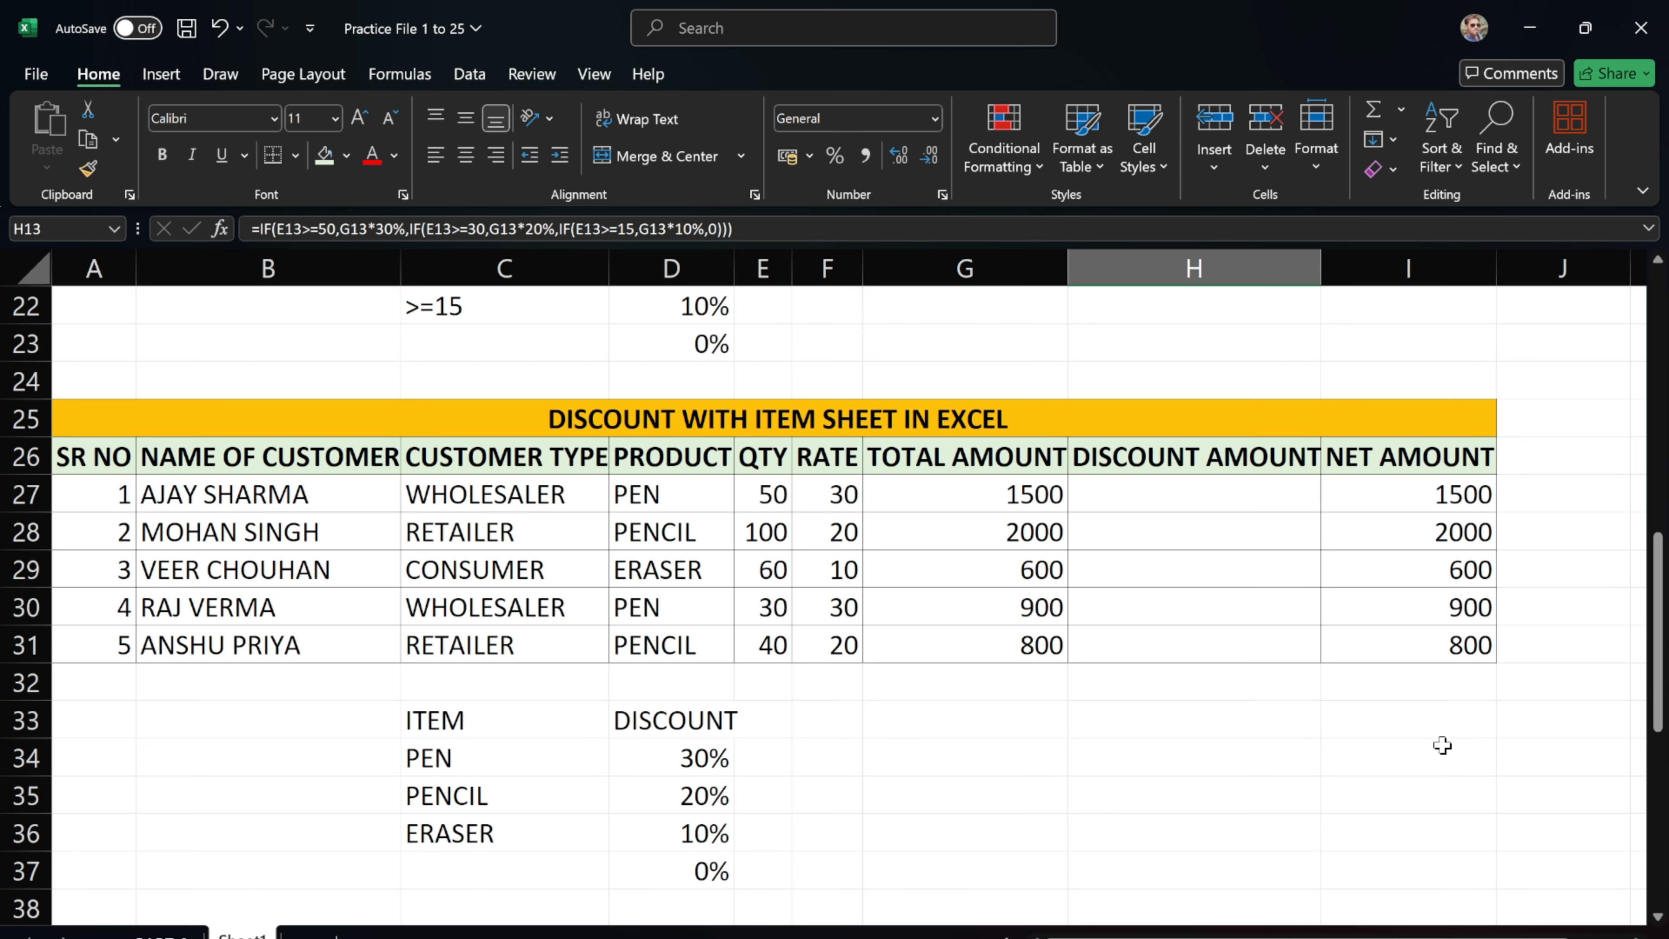
pyautogui.click(1188, 504)
pyautogui.write('=I')
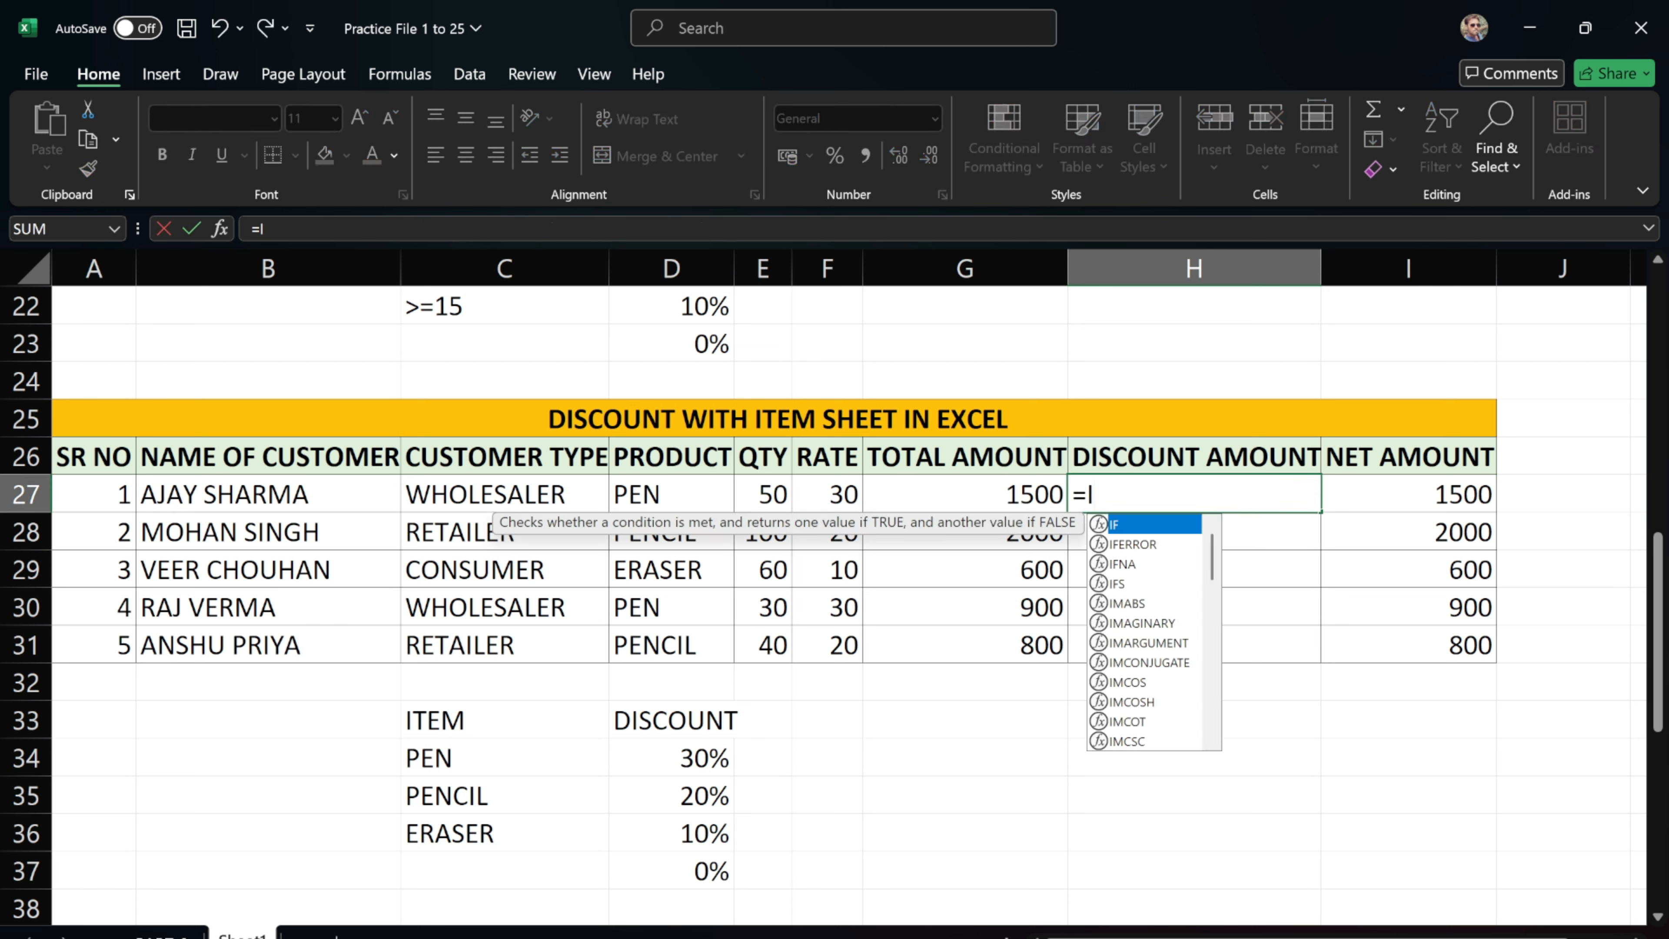
pyautogui.write('F(')
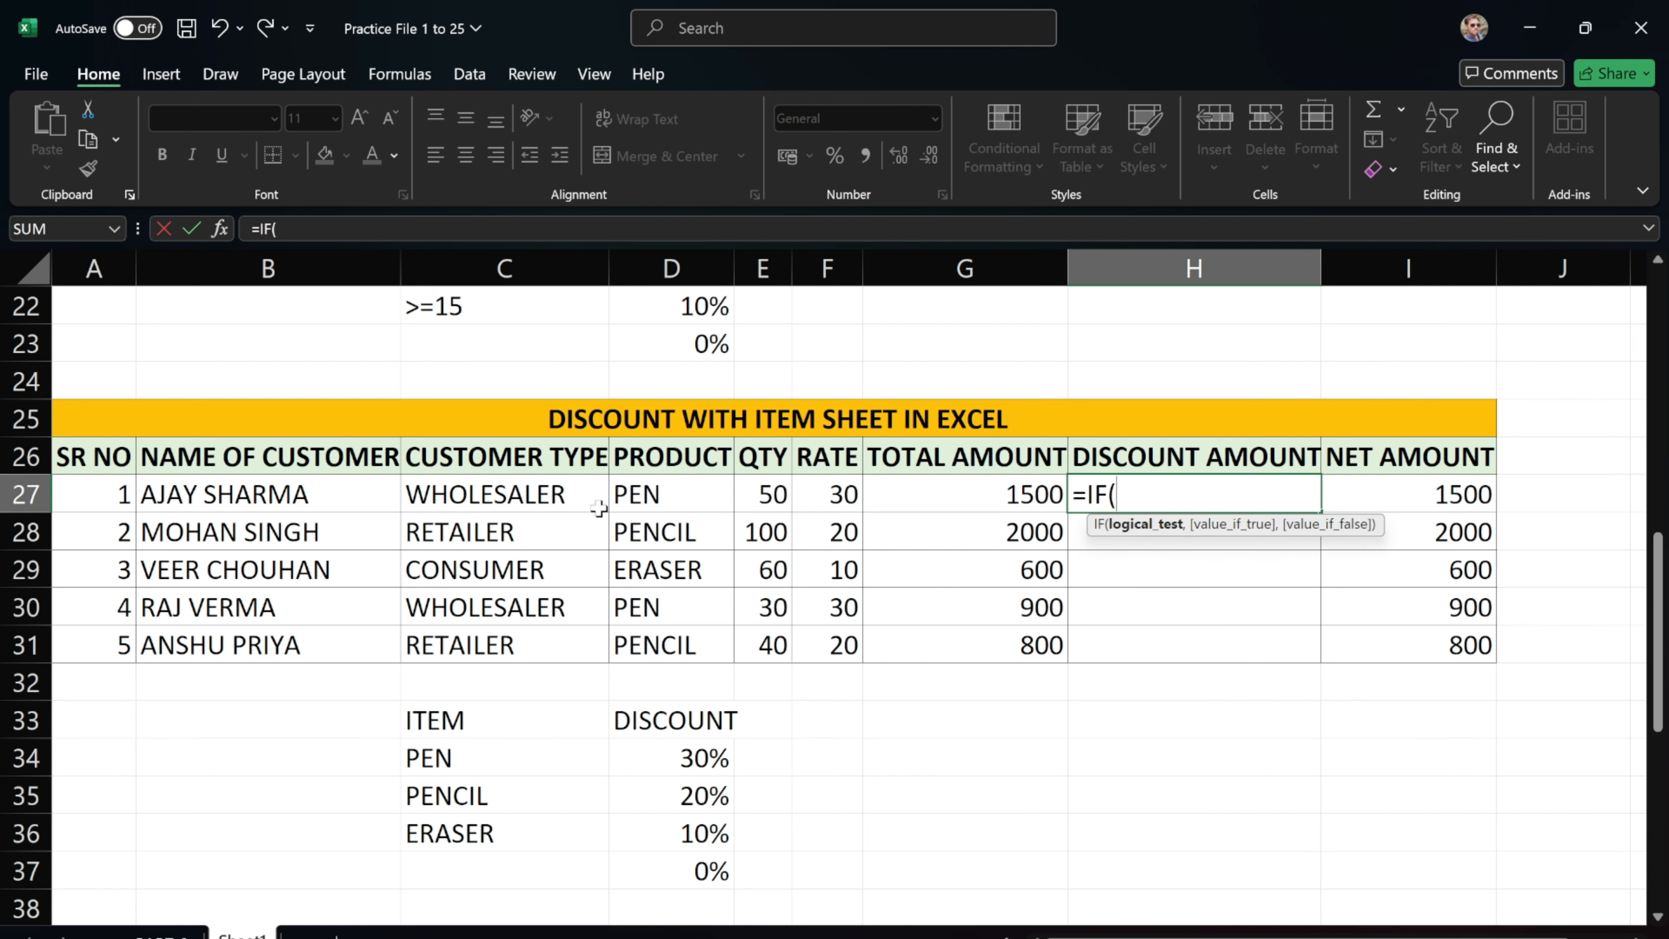
pyautogui.click(661, 489)
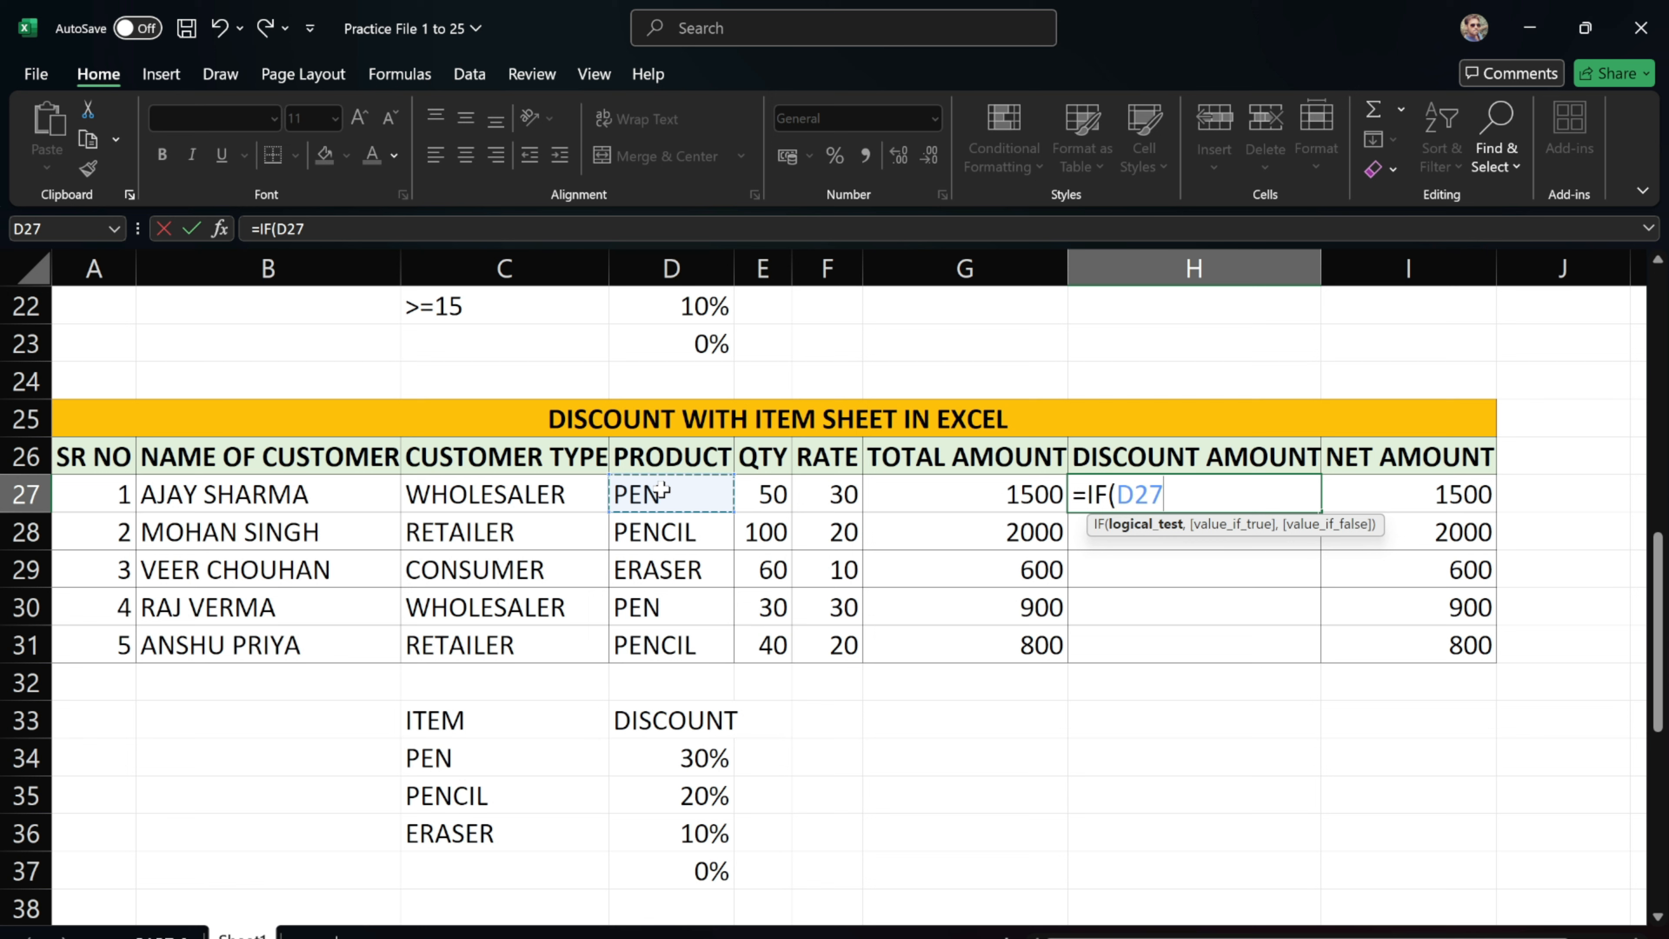
pyautogui.write('="PEN')
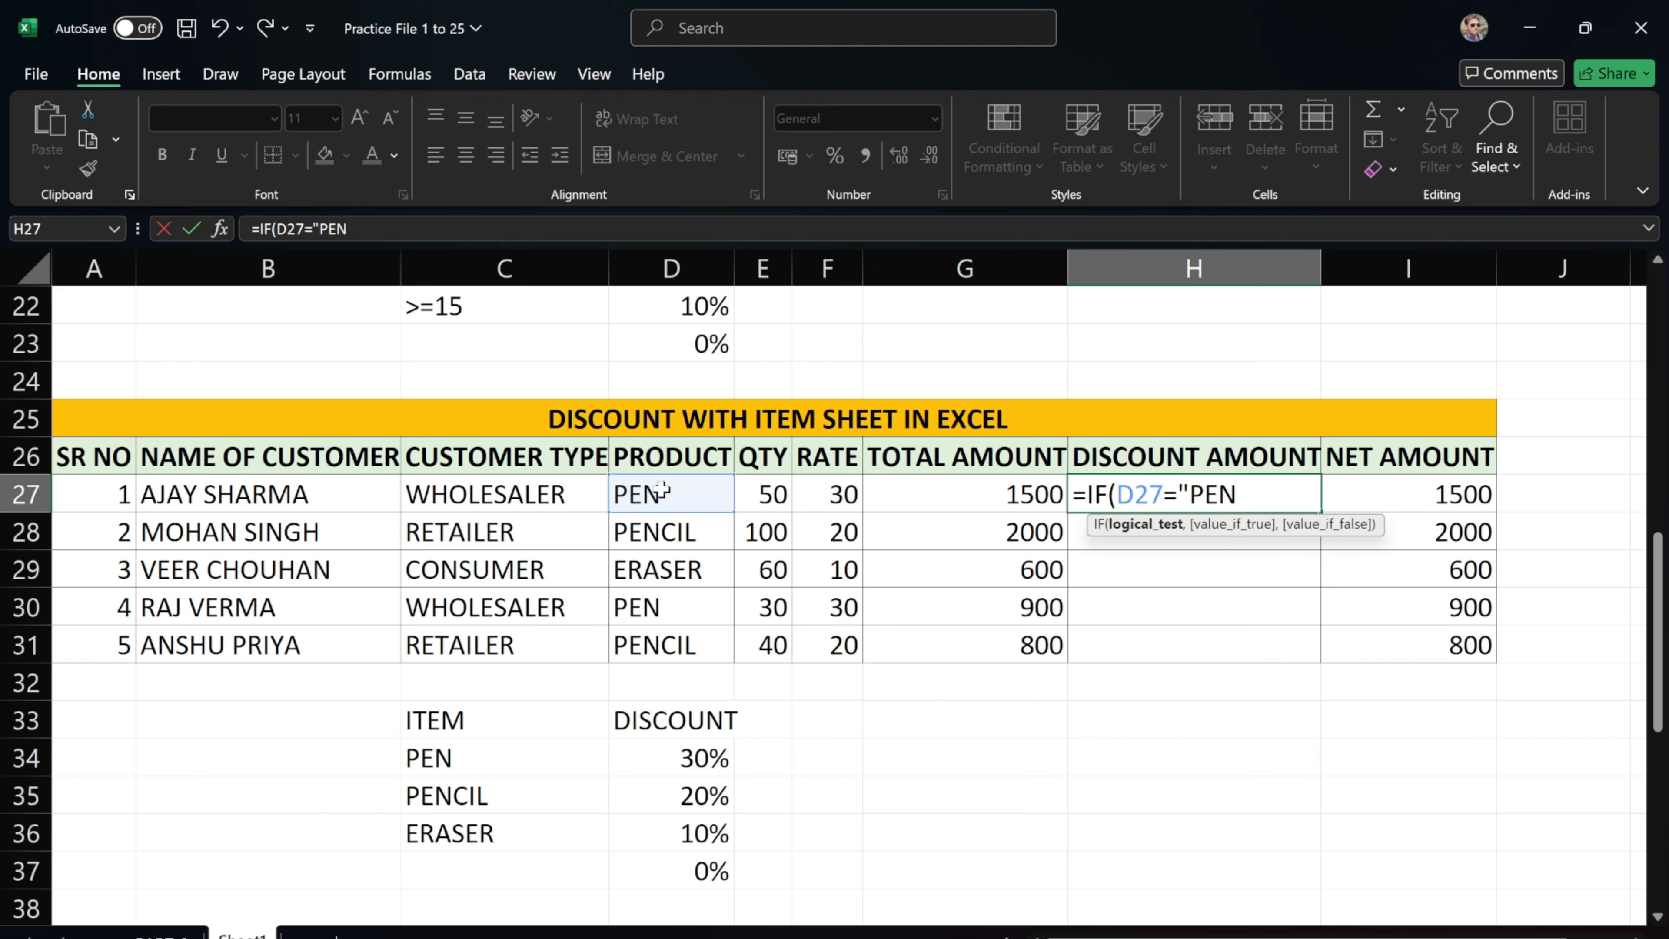
pyautogui.write('",')
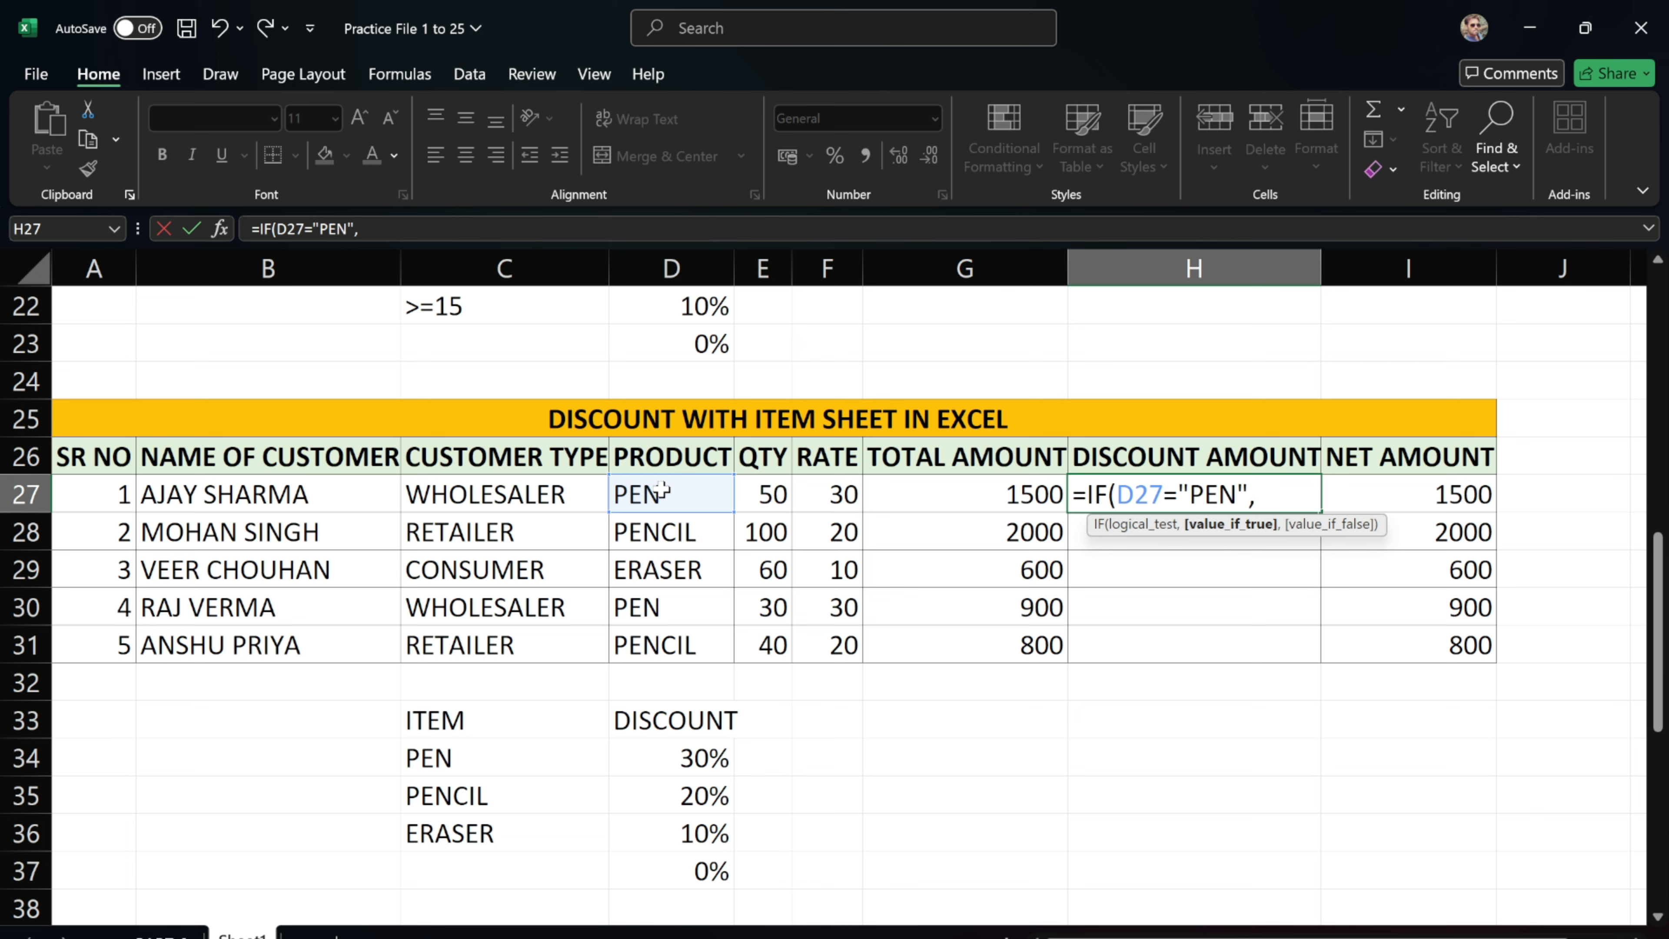
pyautogui.click(946, 496)
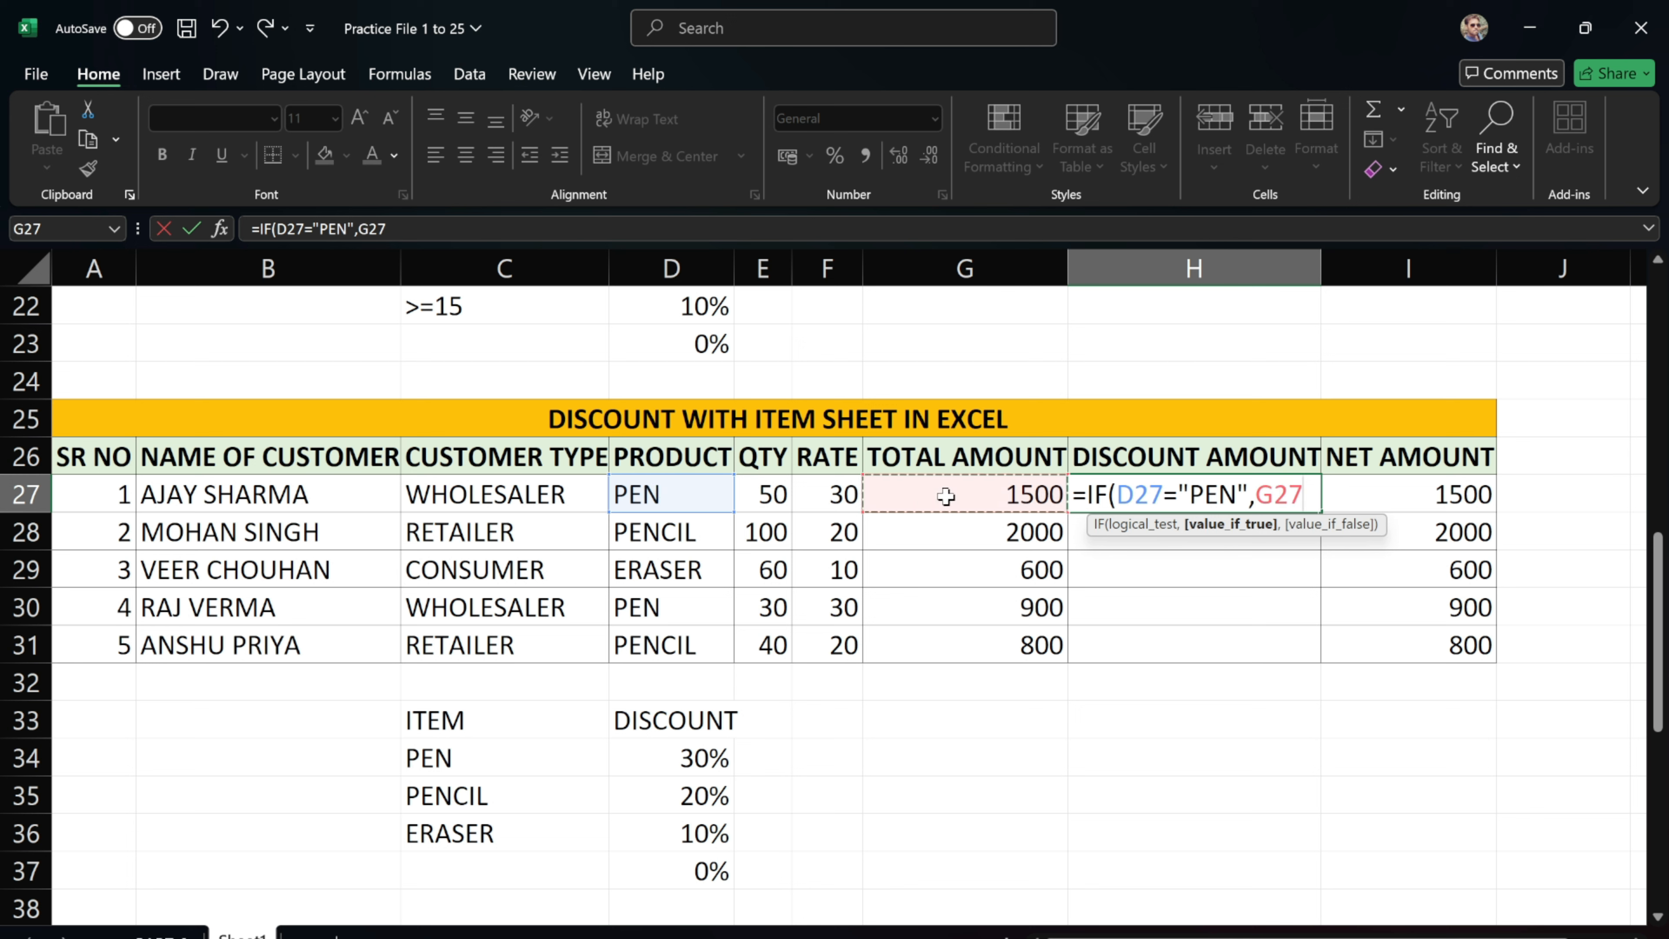
pyautogui.write('*')
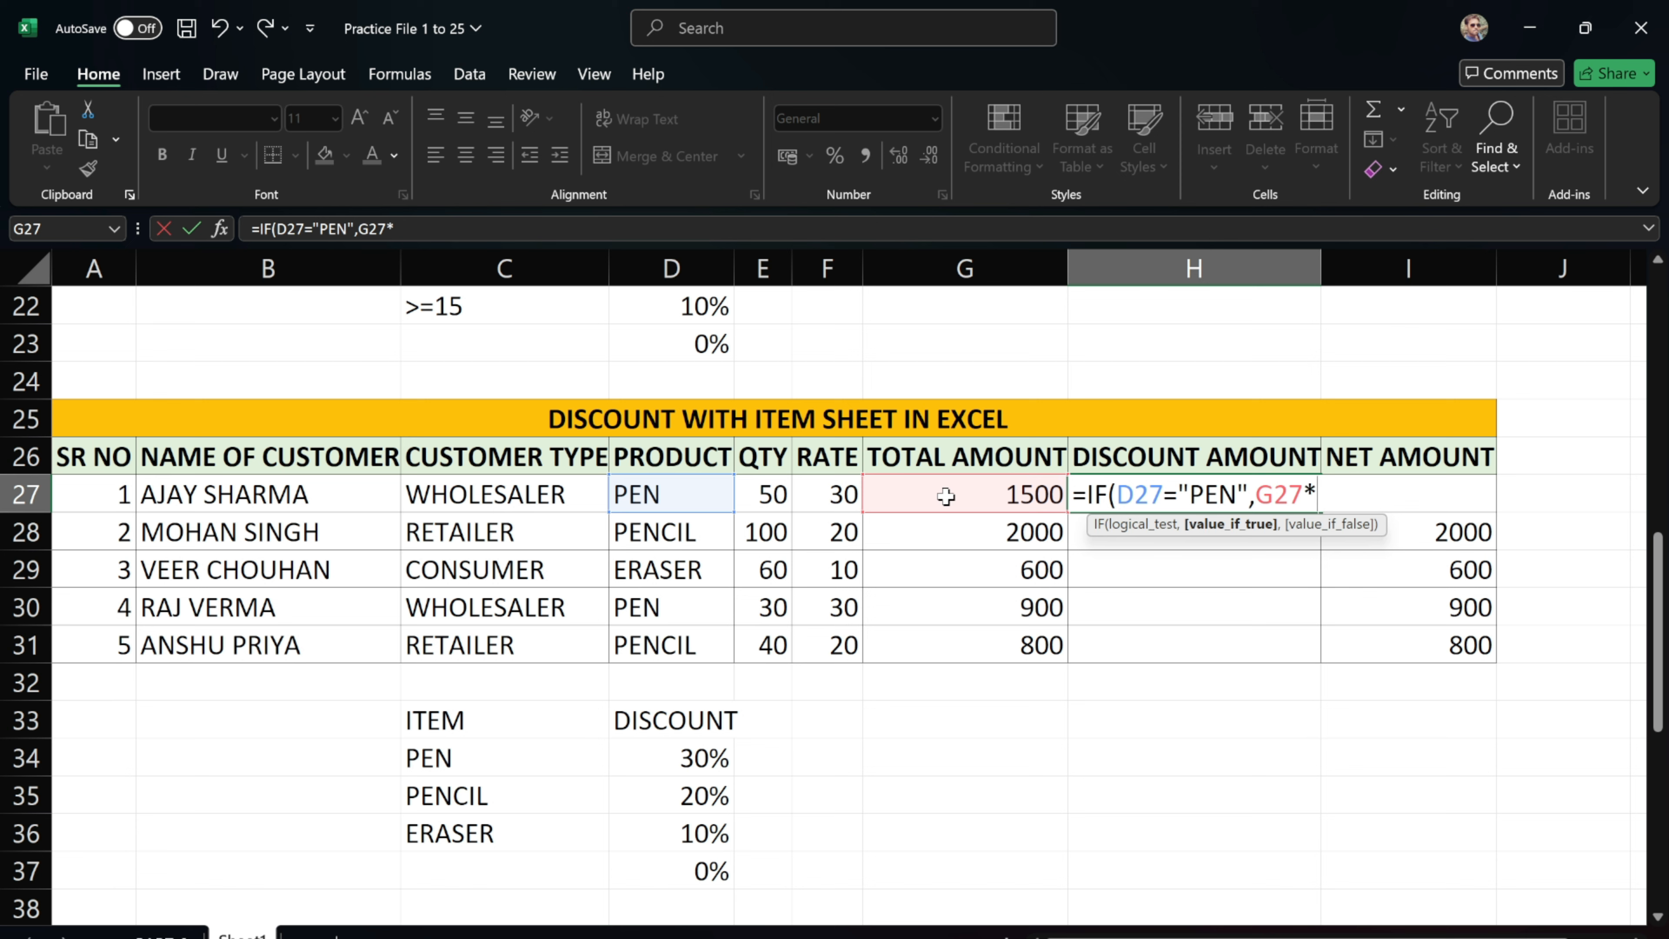
pyautogui.write('30%,IF(')
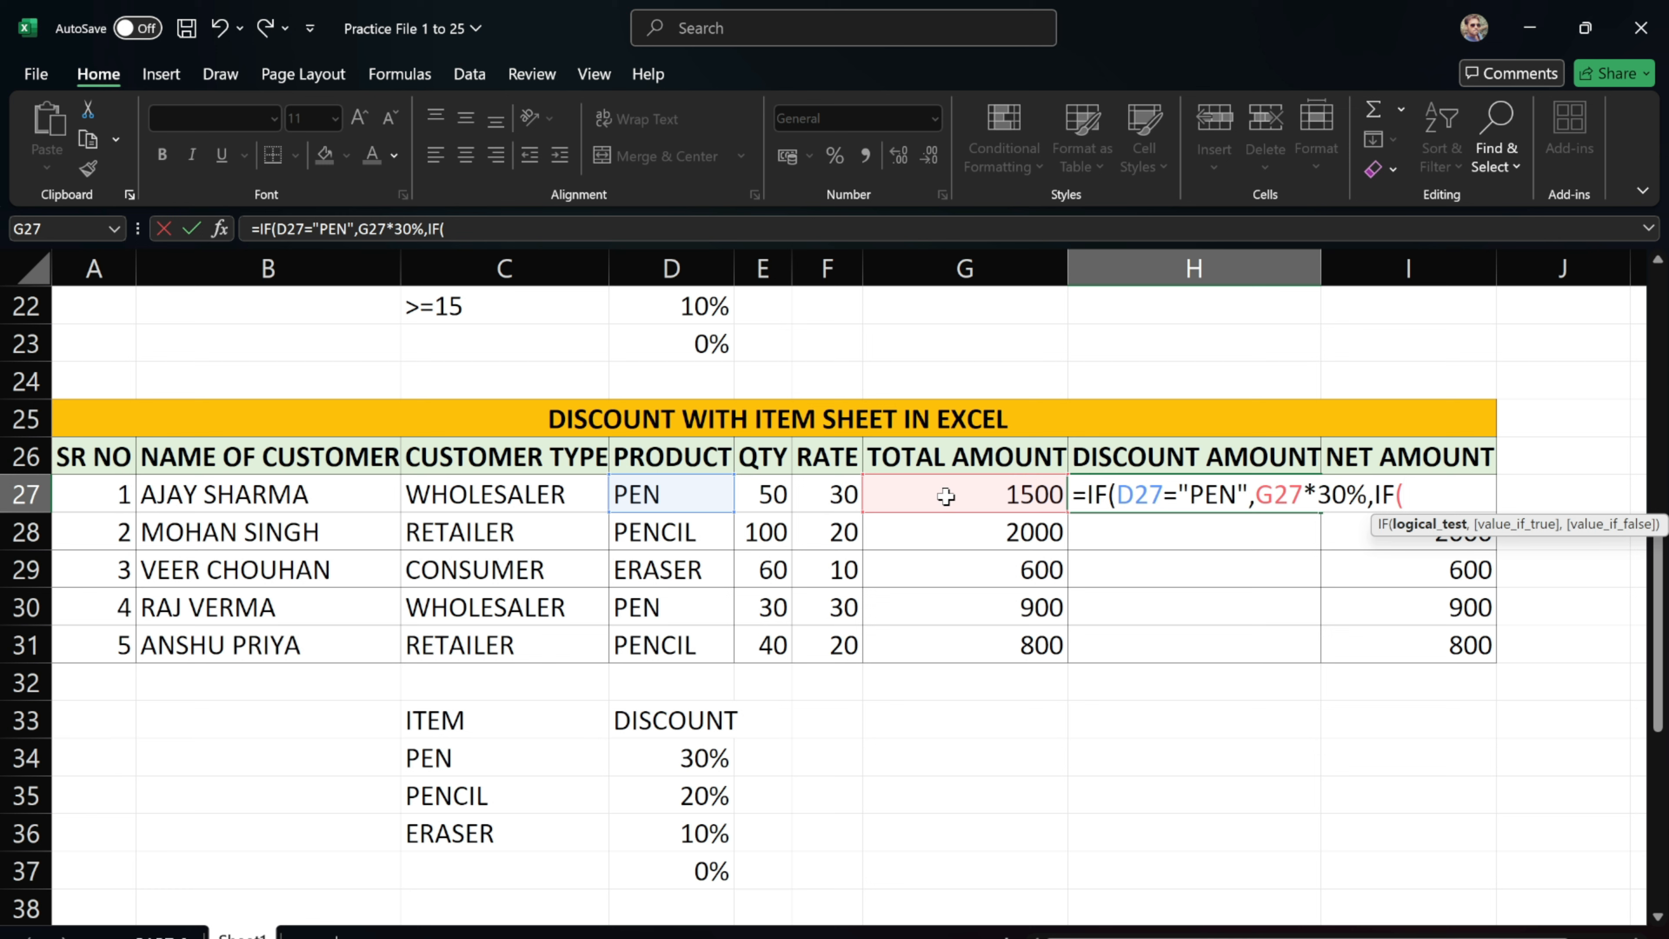
# Extend the H27 formula with the nested condition D27="PENCIL",G27*20%, and open another IF
pyautogui.click(668, 487)
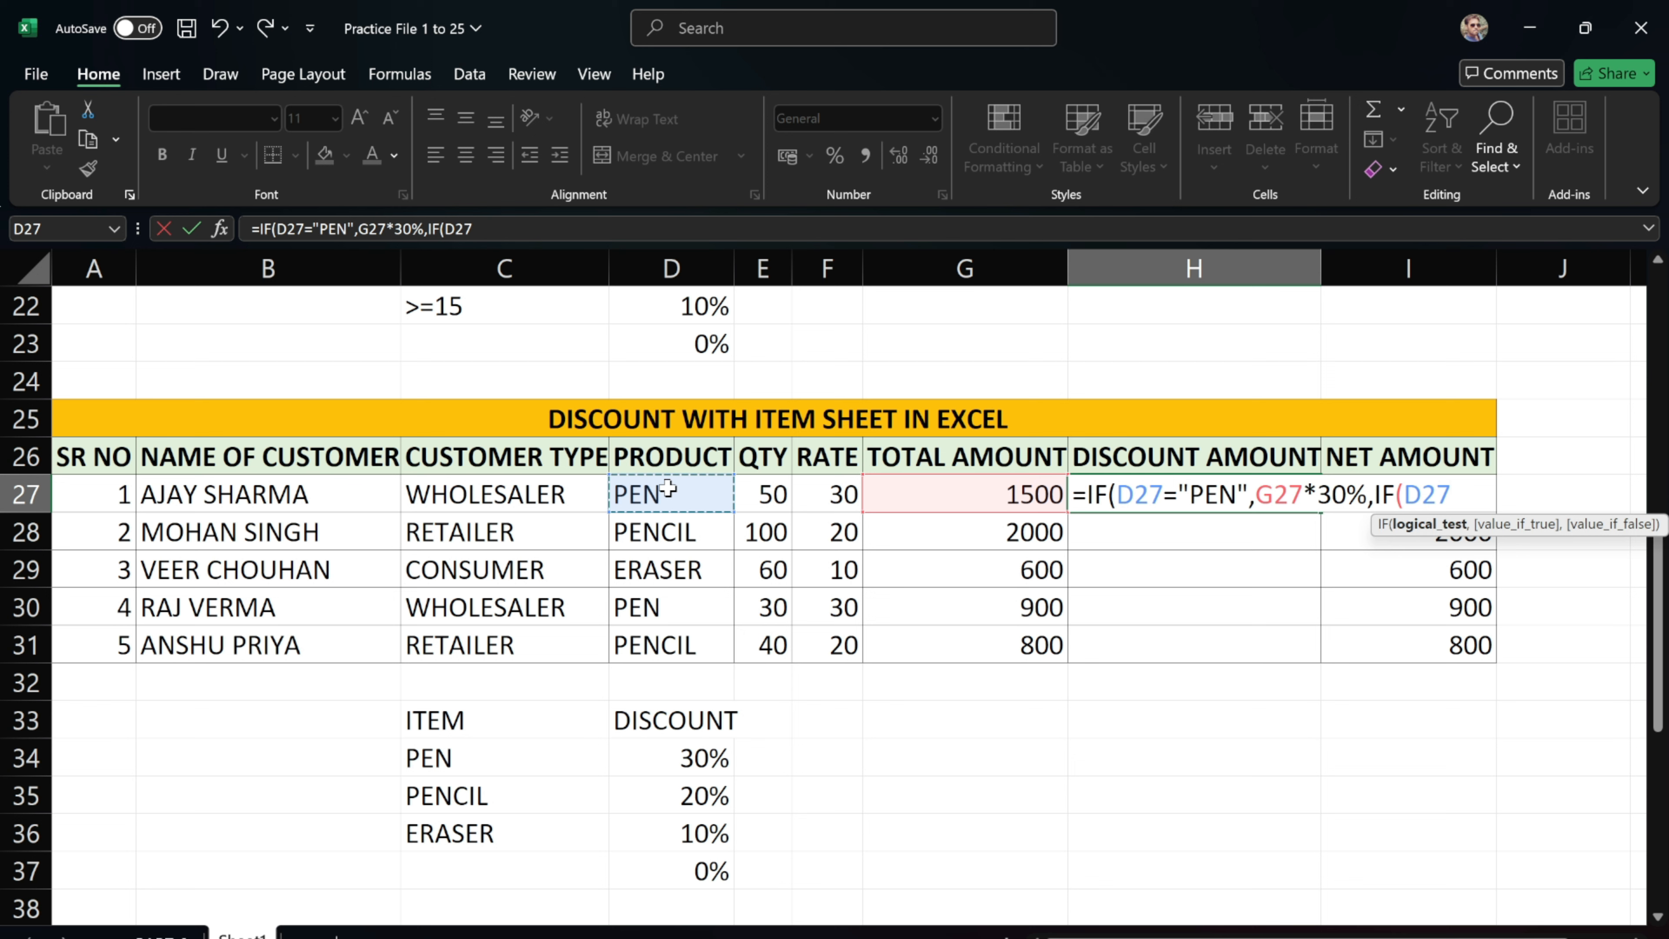
pyautogui.write('="PENCIL')
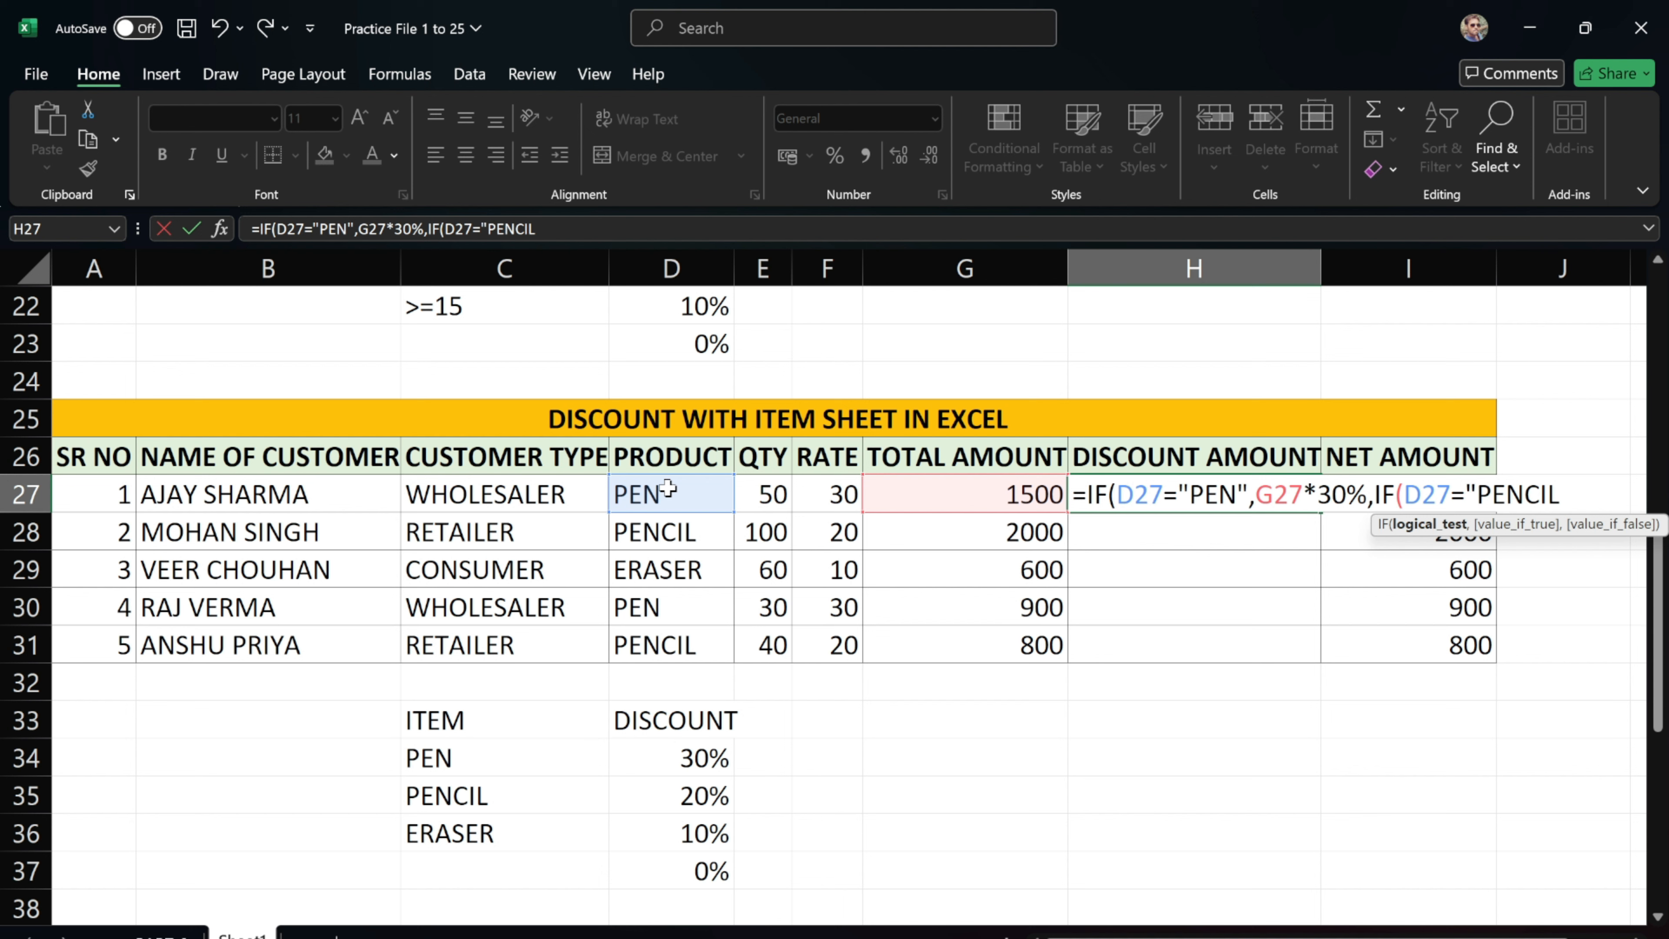
pyautogui.write('",')
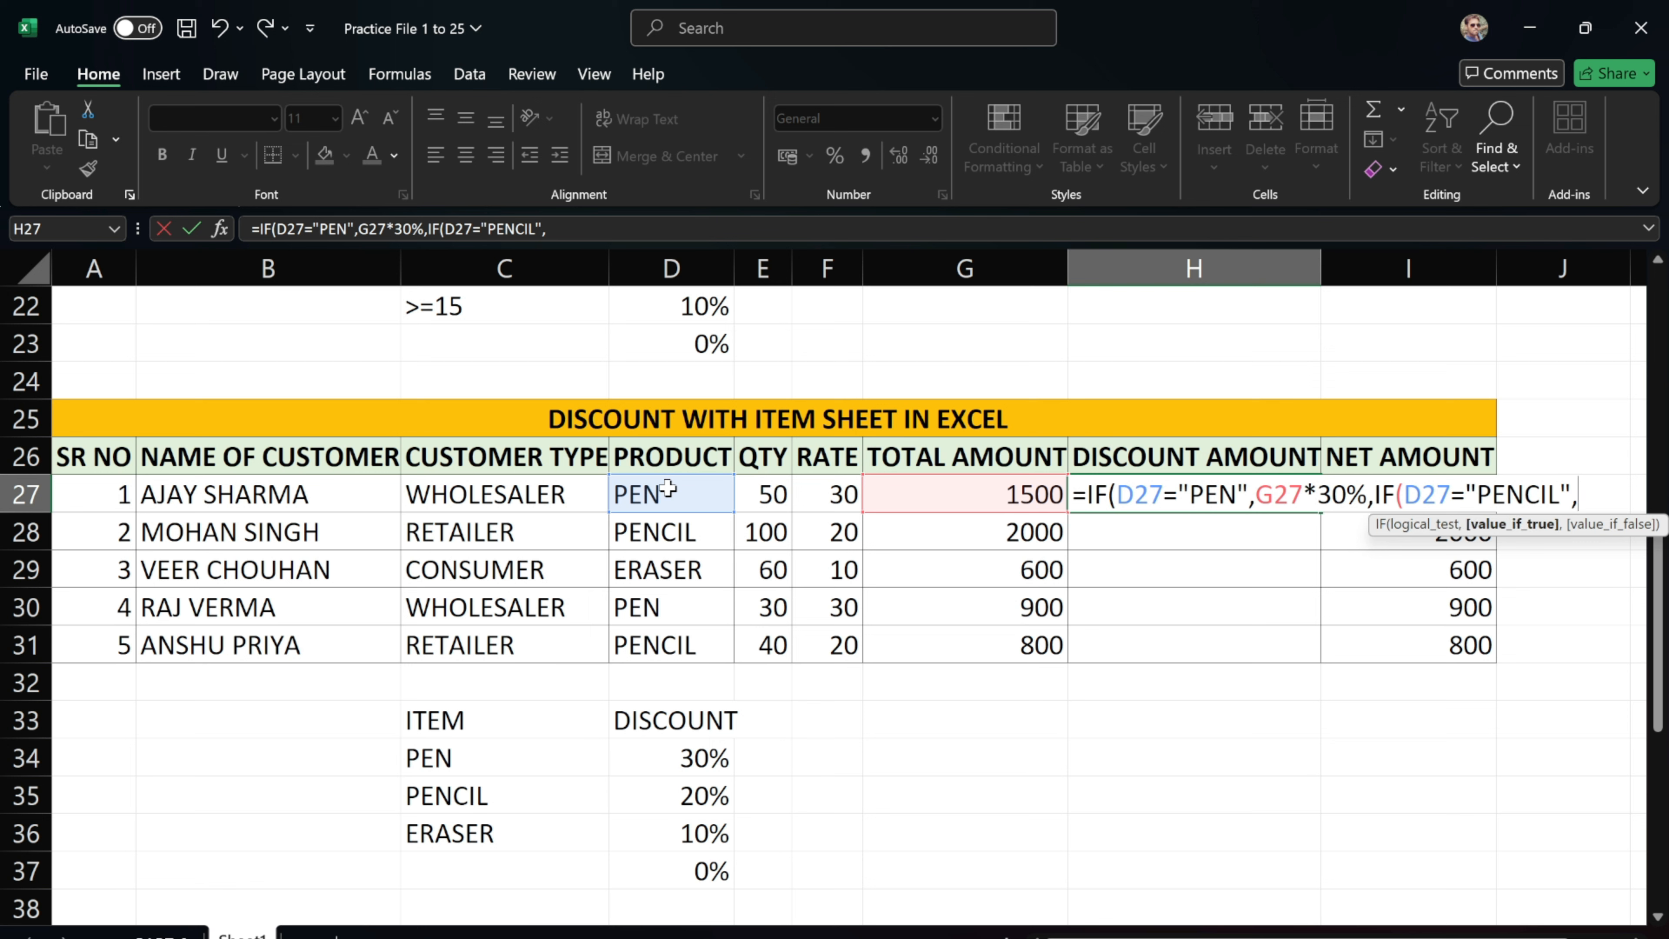
pyautogui.click(908, 497)
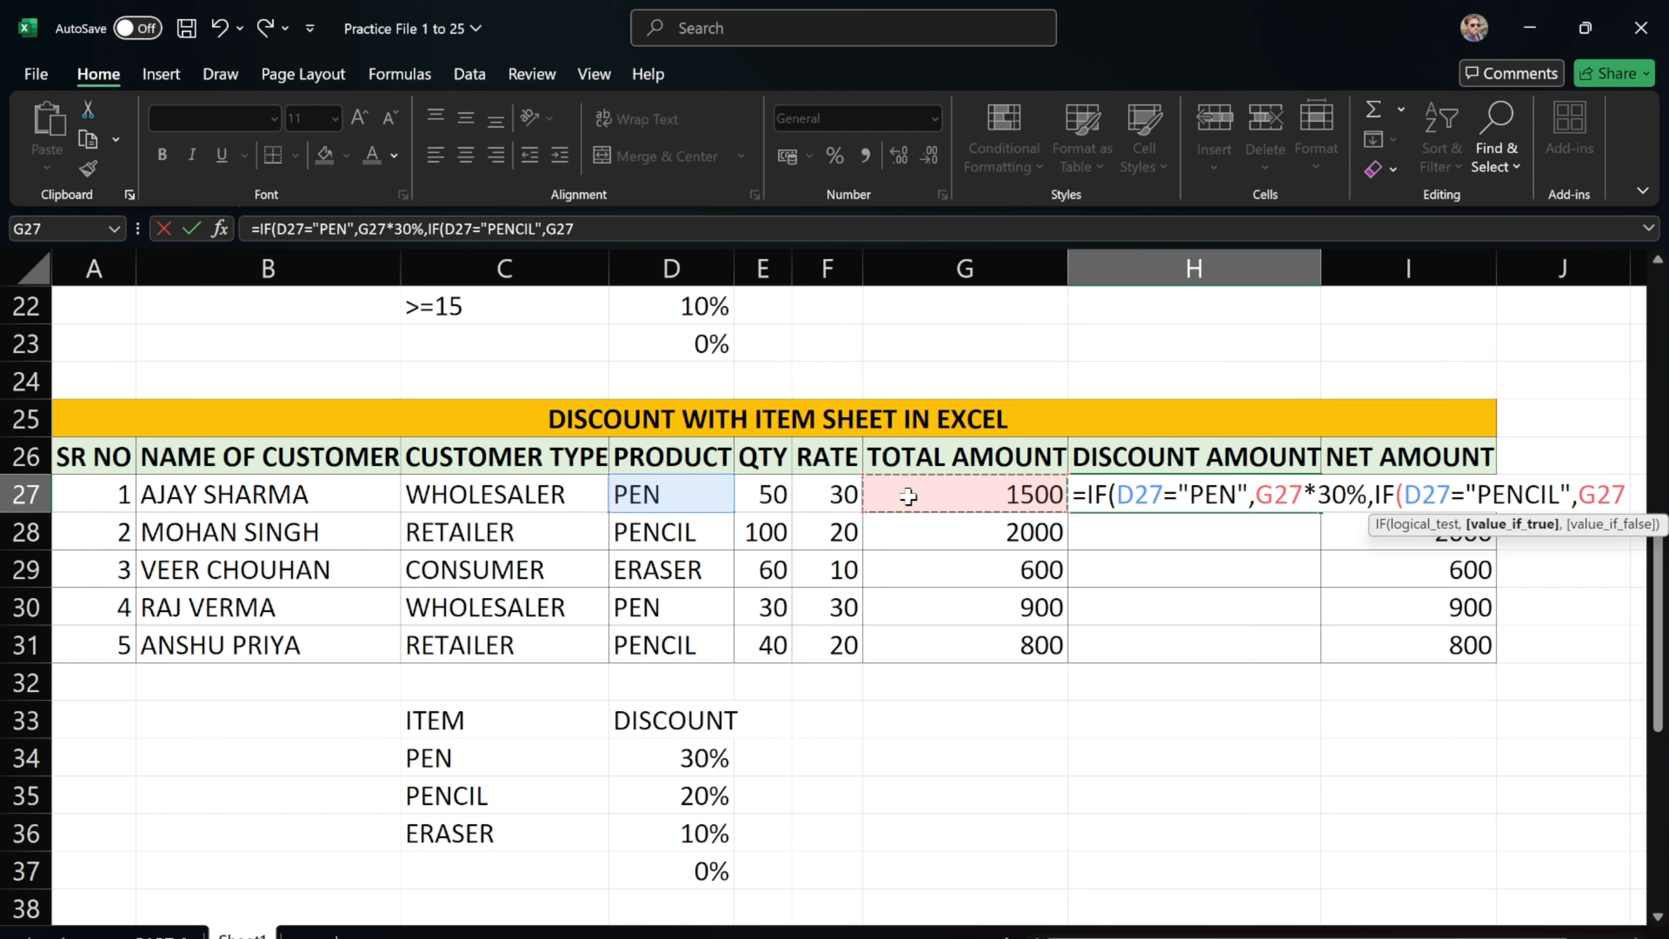
pyautogui.write('*20')
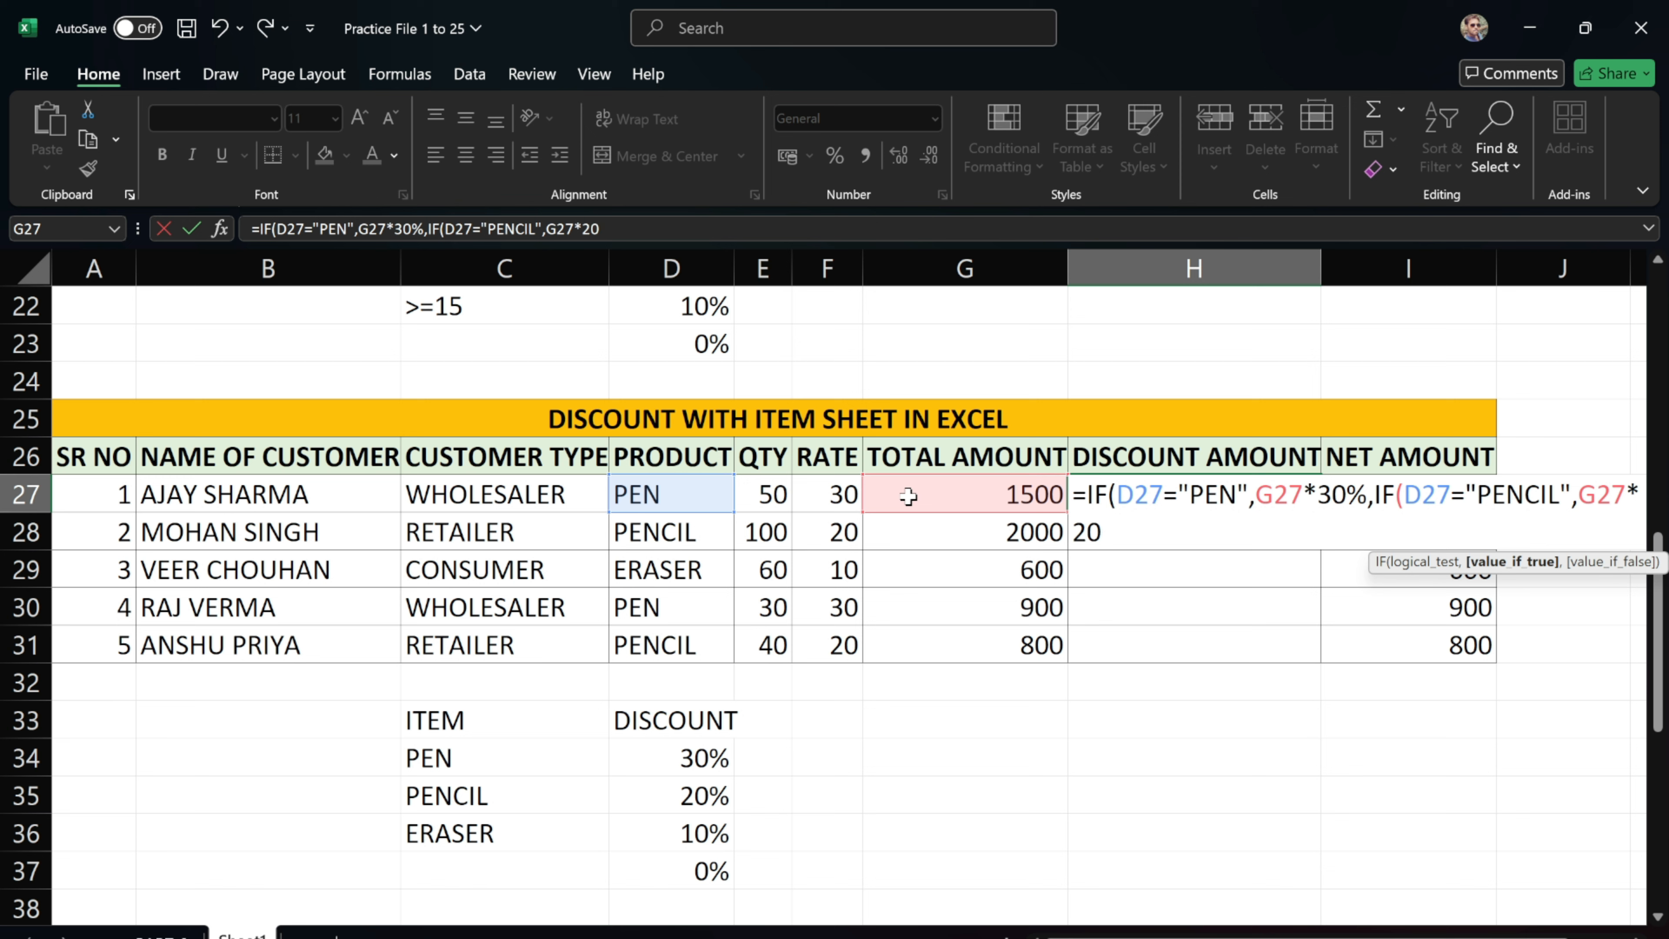
pyautogui.write('%,IF(')
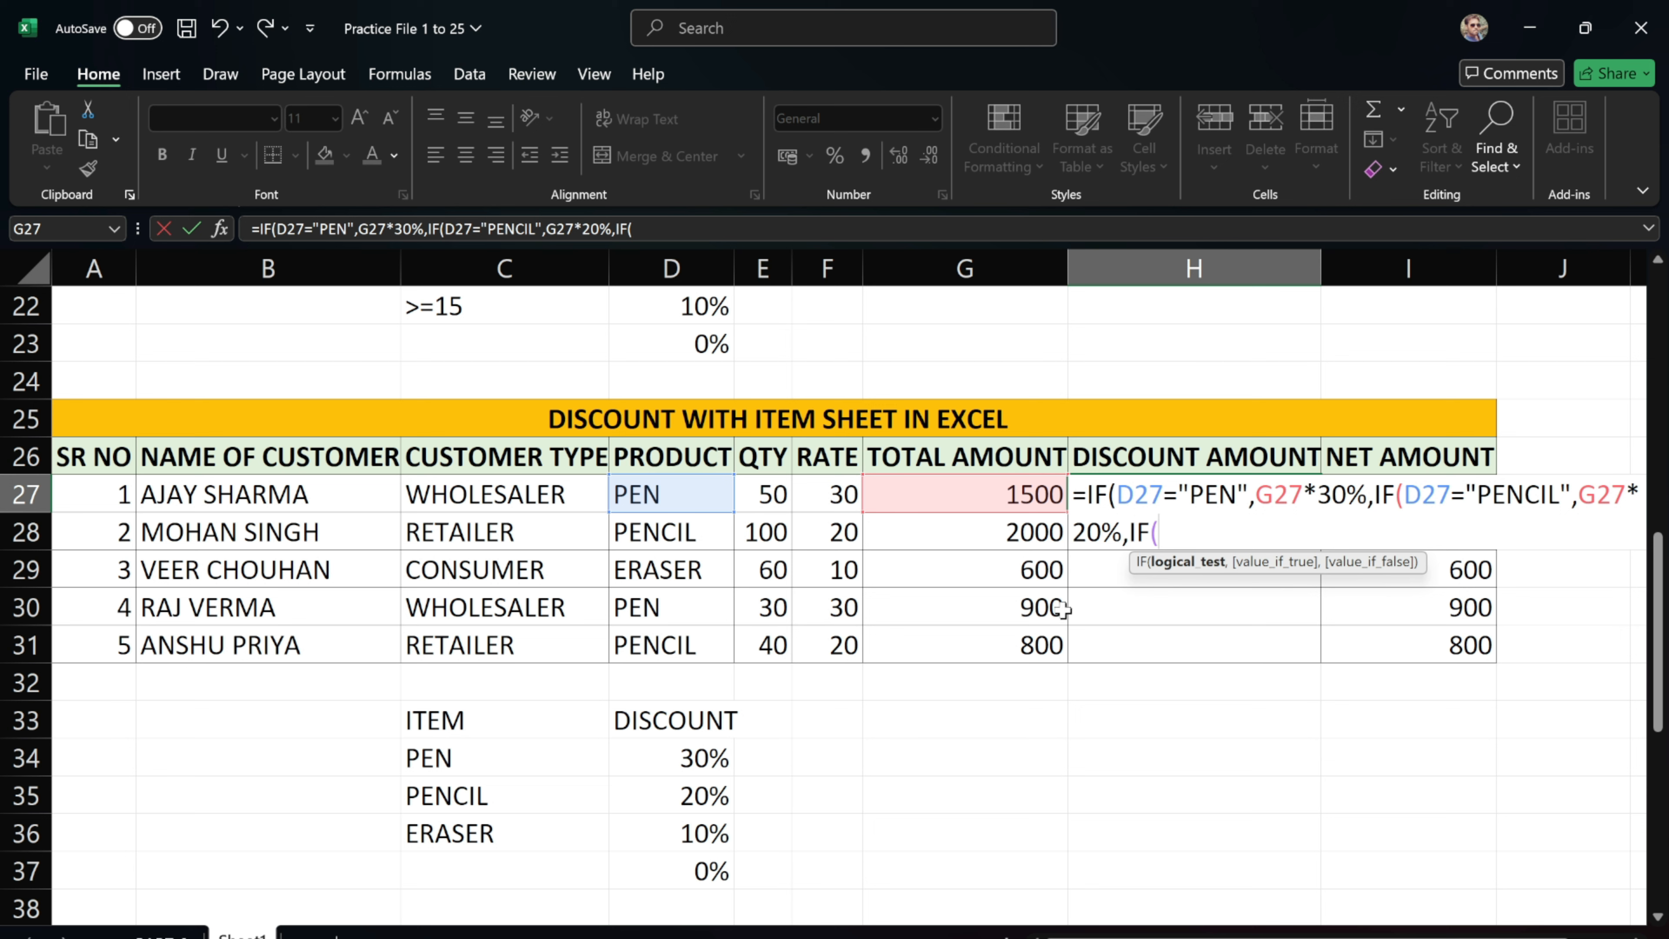
# Add the third condition D27="ERASER" with the discount G27*10% to the H27 formula
pyautogui.click(670, 500)
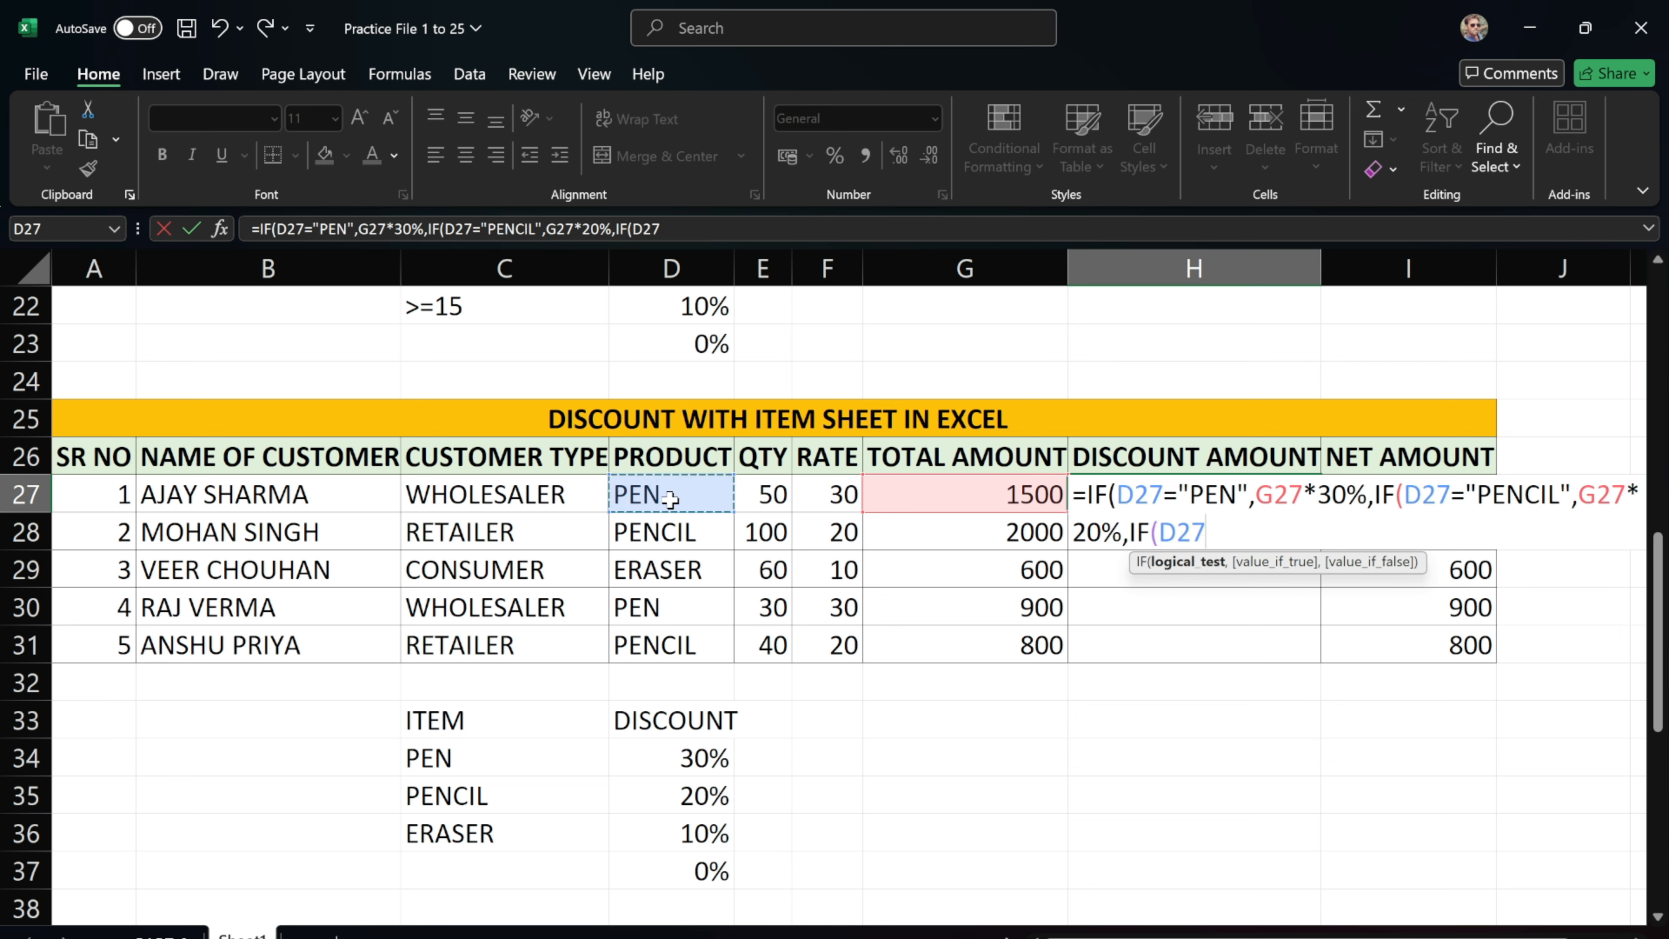
pyautogui.write('=ER')
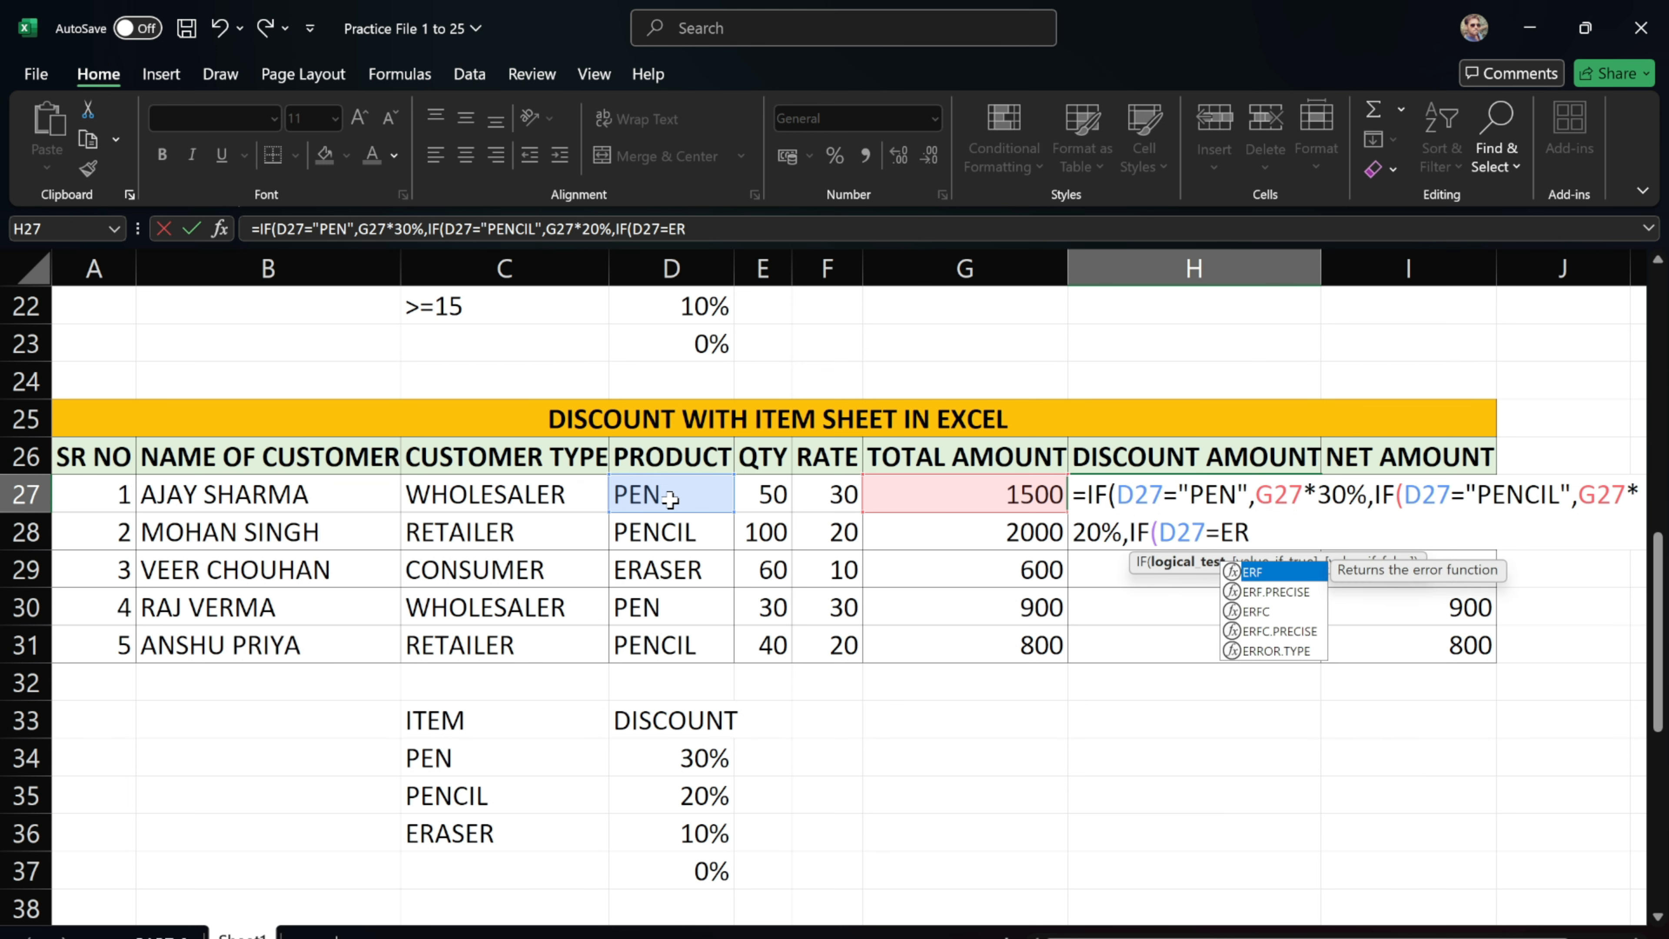
pyautogui.press('BackSpace')
pyautogui.press('BackSpace')
pyautogui.write('"ERA')
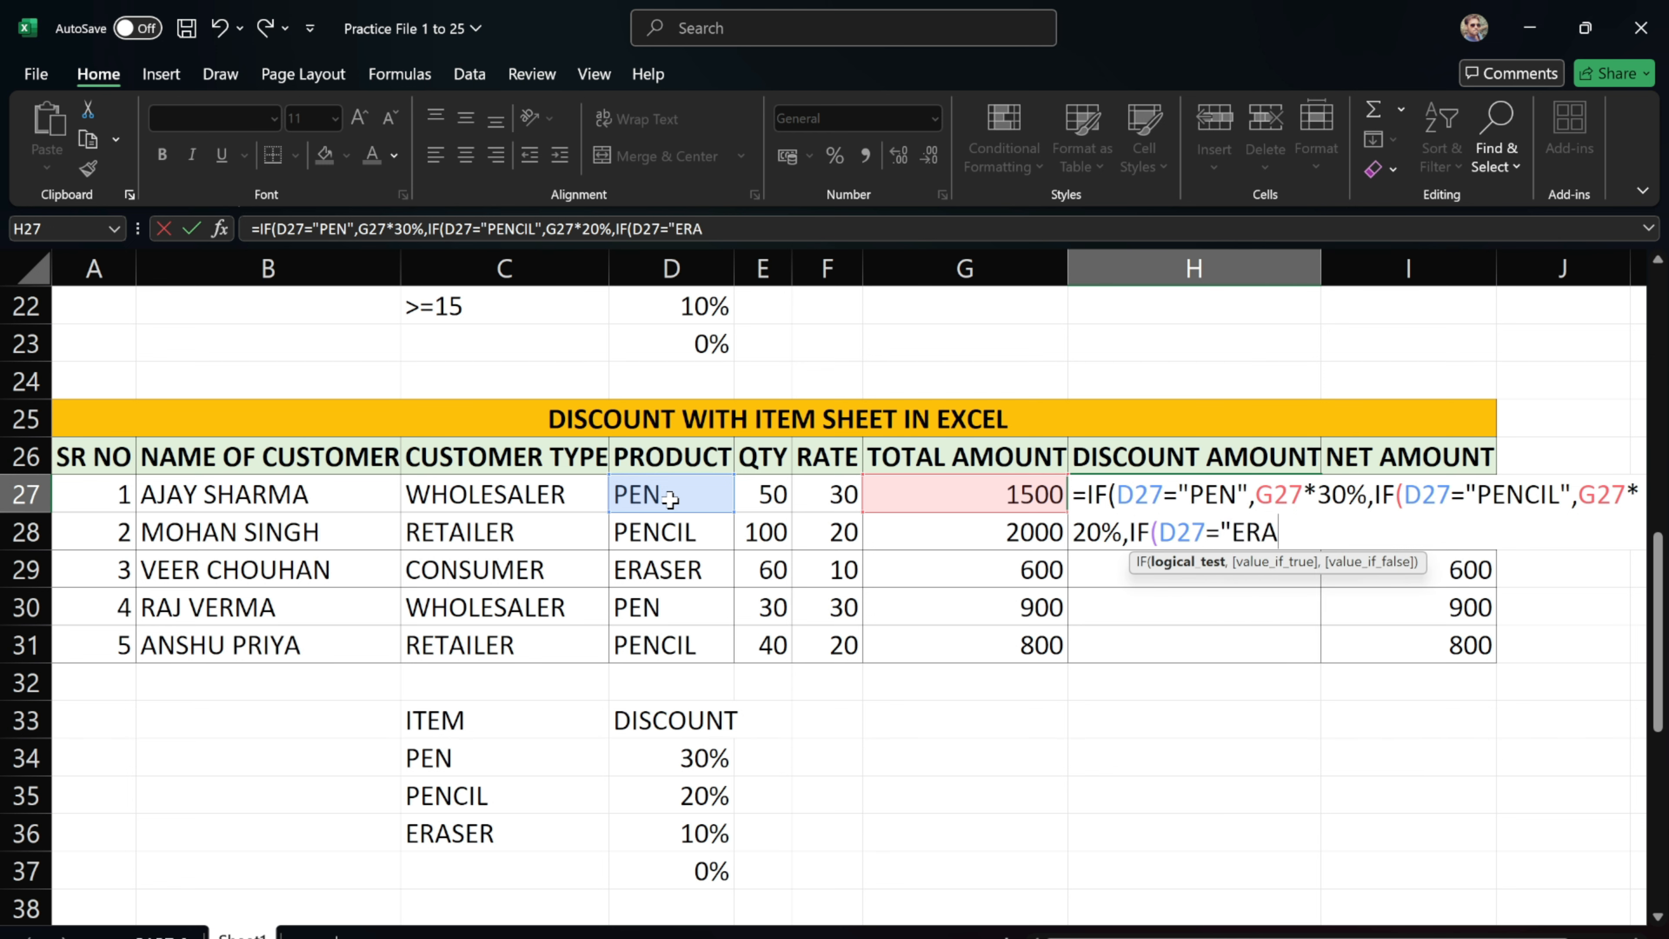
pyautogui.write('SER"')
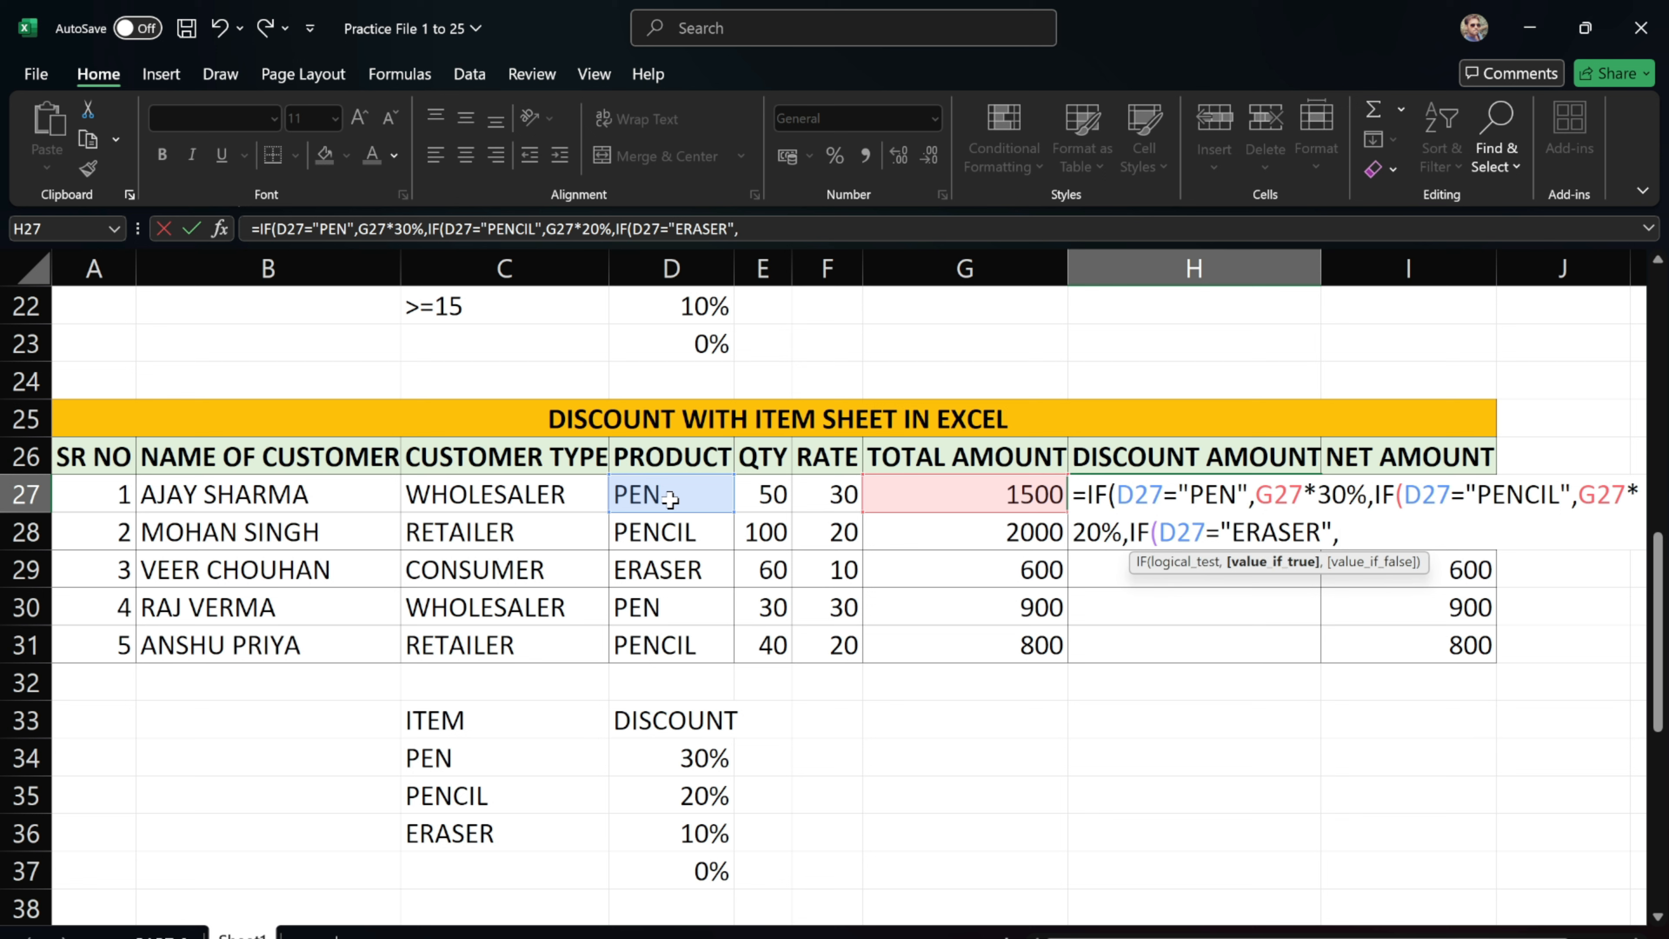
pyautogui.write(',')
pyautogui.click(923, 490)
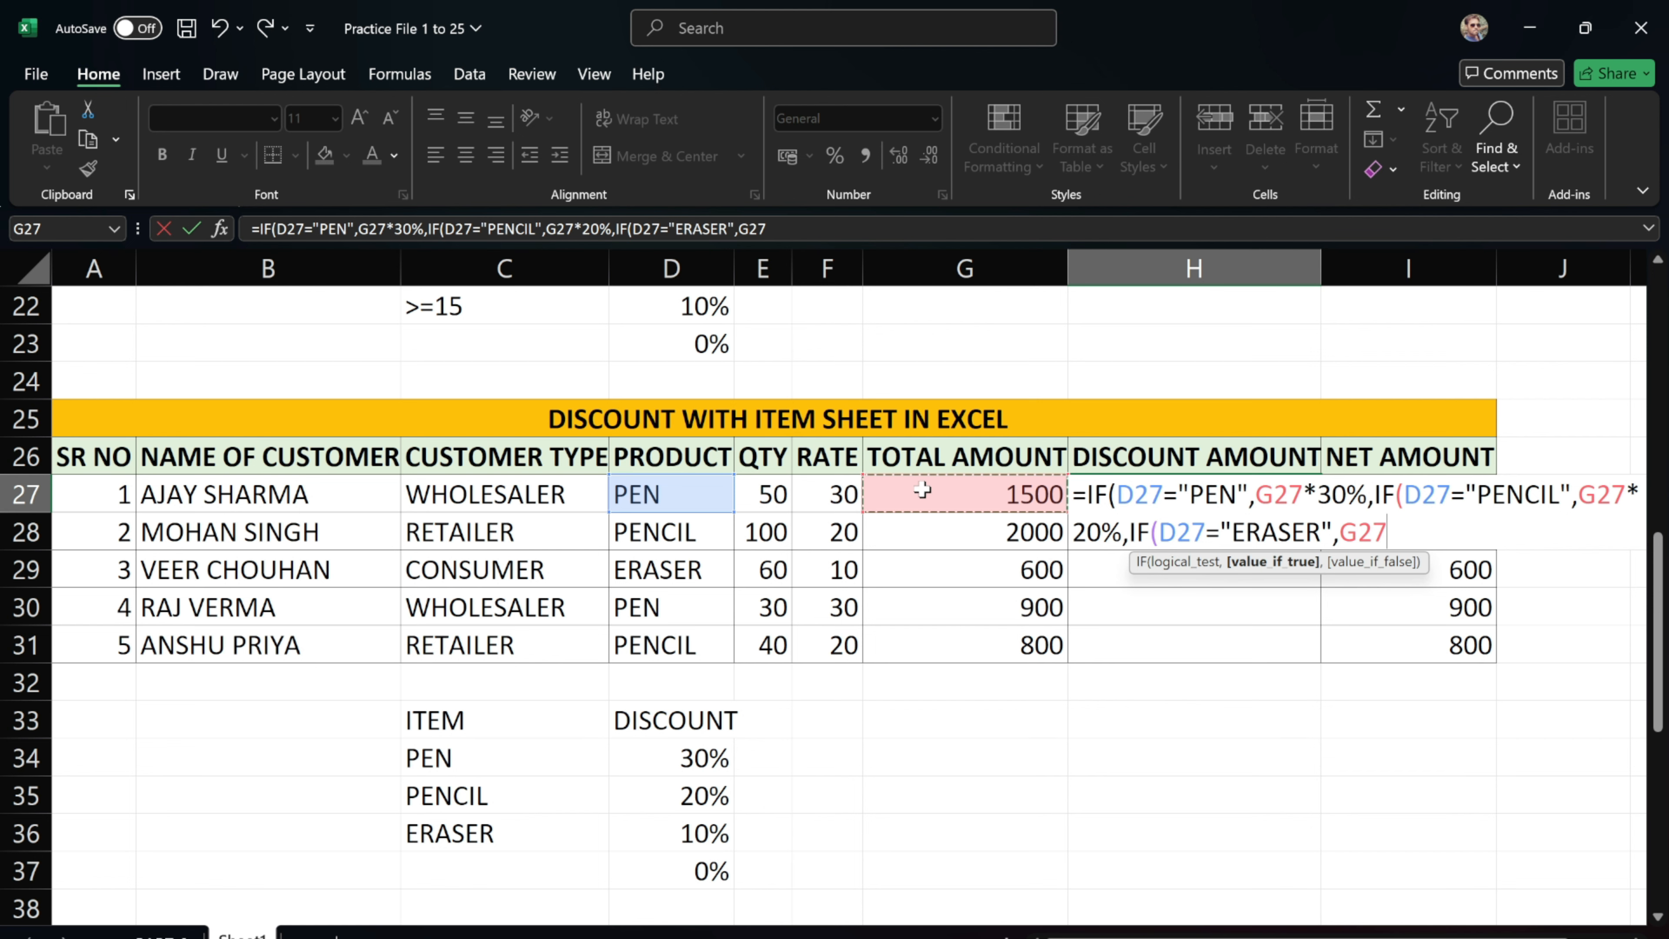
pyautogui.write('*10%')
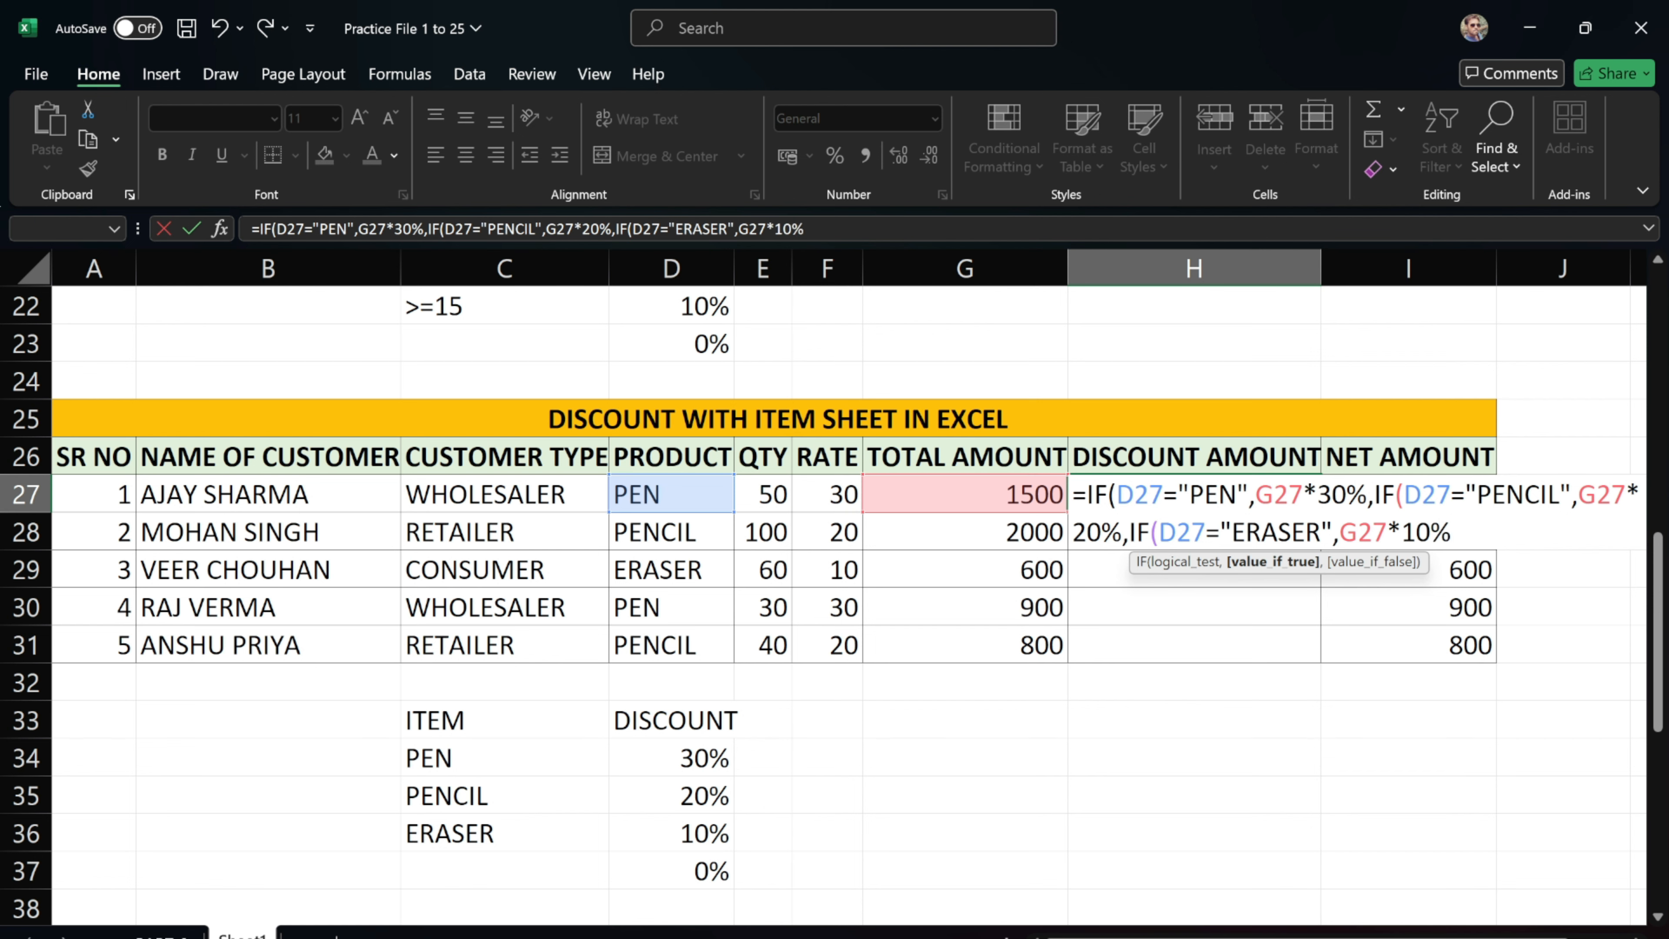
# Complete the H27 formula with 0 as the final false value, accept the closing-parentheses correction, and fill it down to H31
pyautogui.write(',')
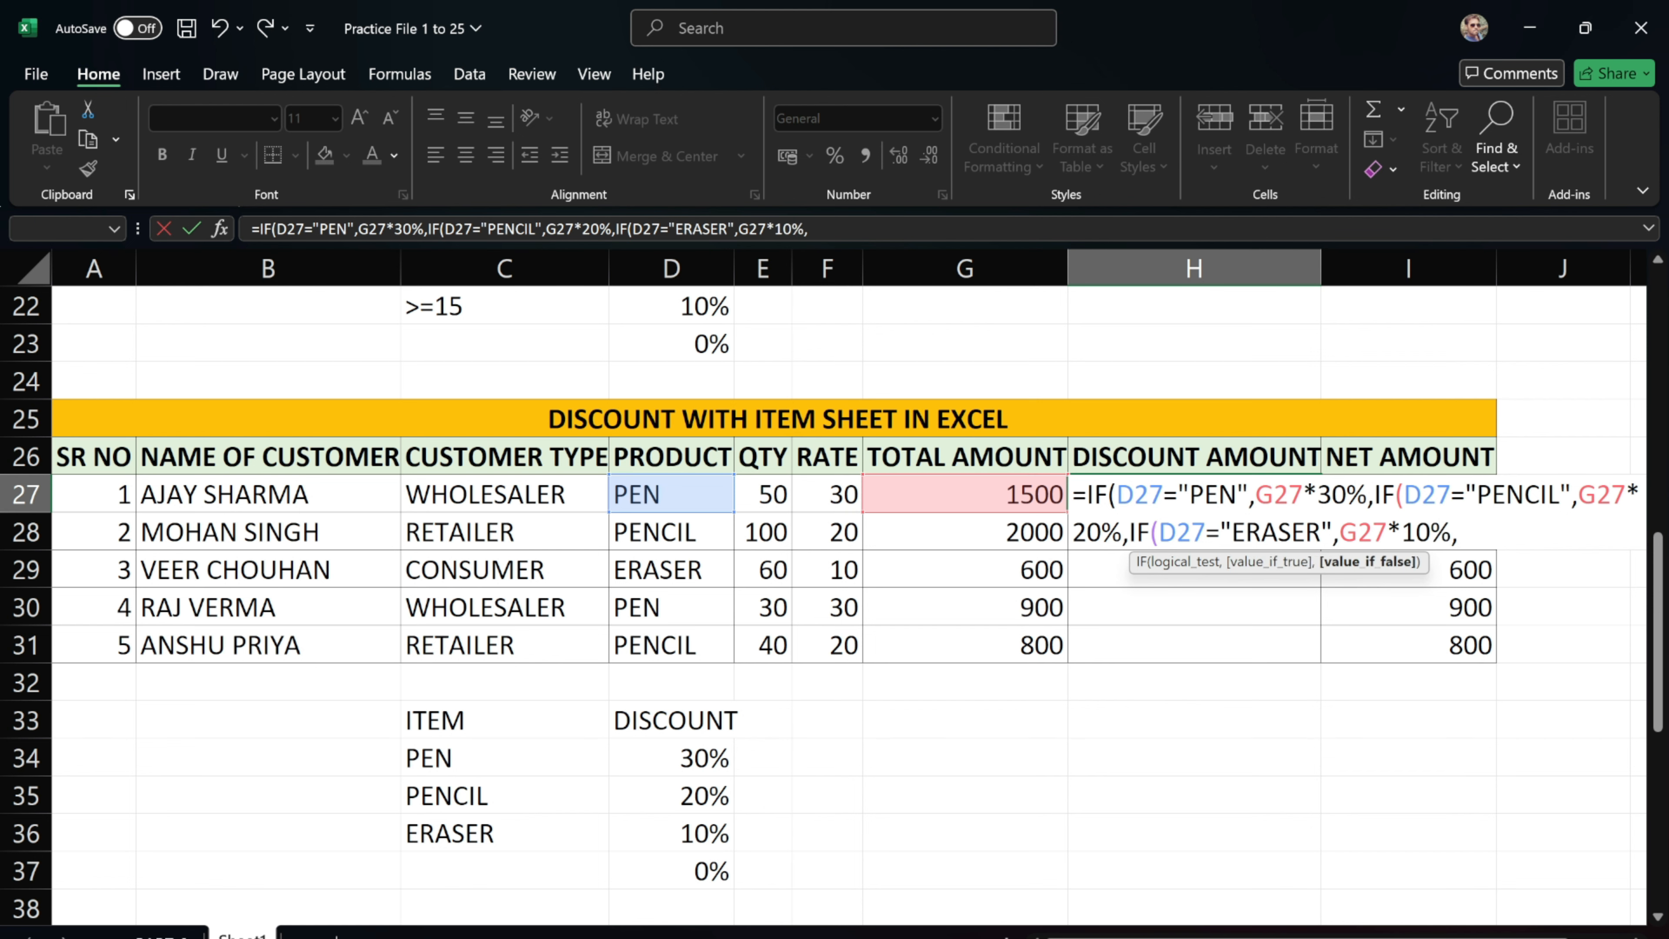
pyautogui.write('0')
pyautogui.press('Return')
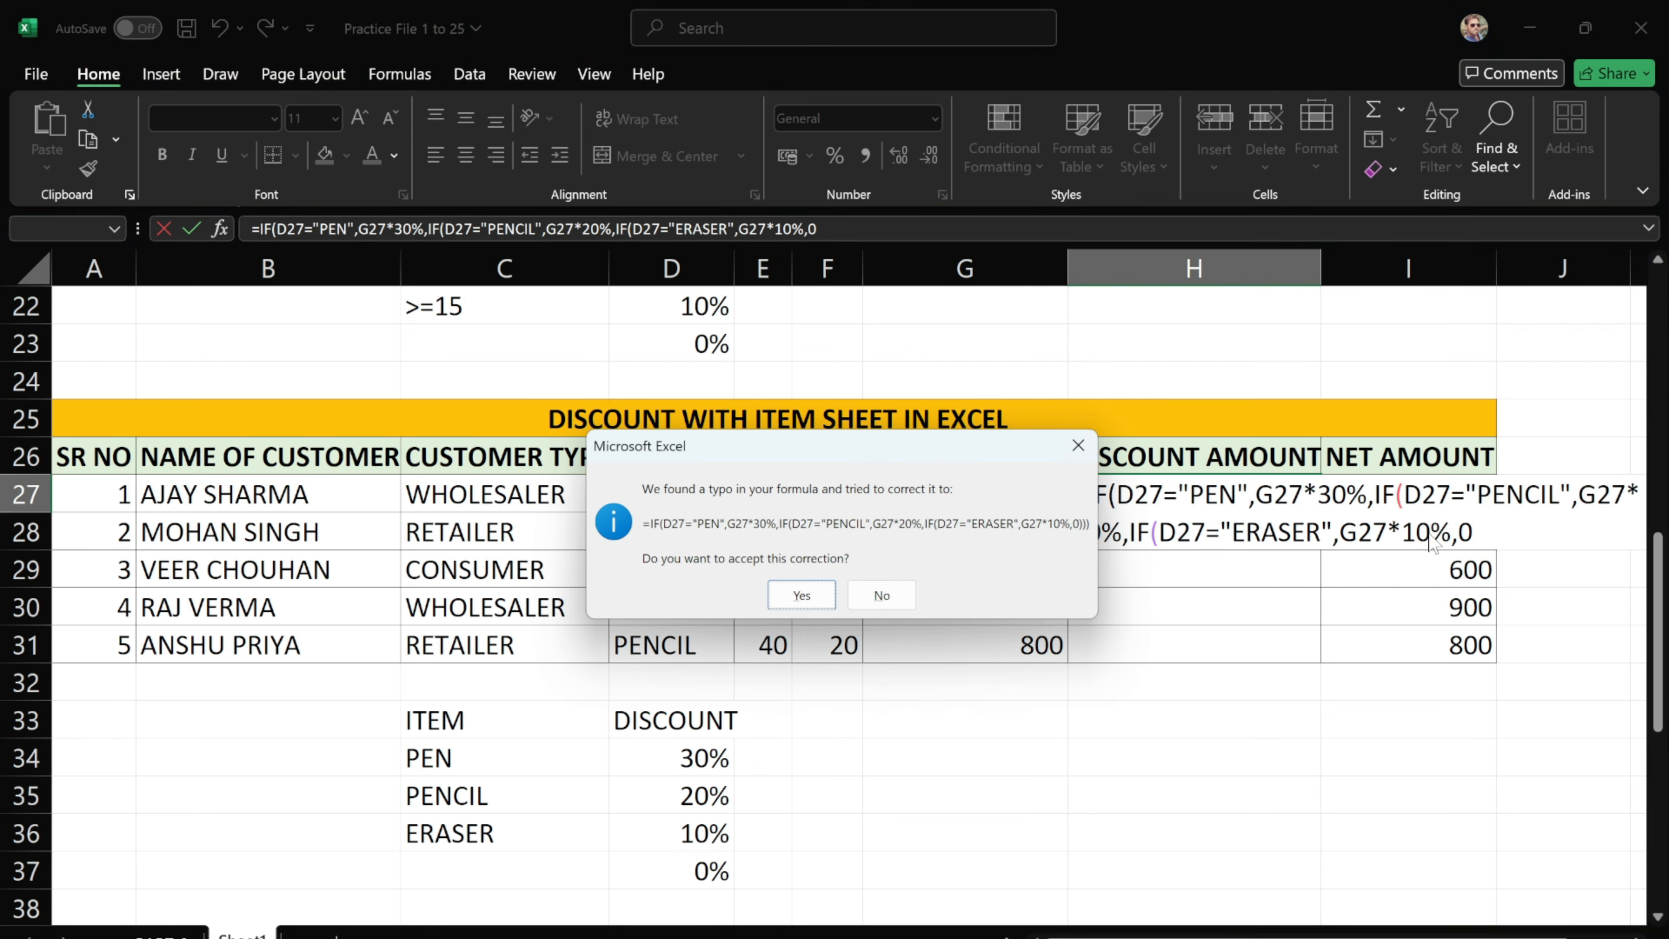
pyautogui.press('Return')
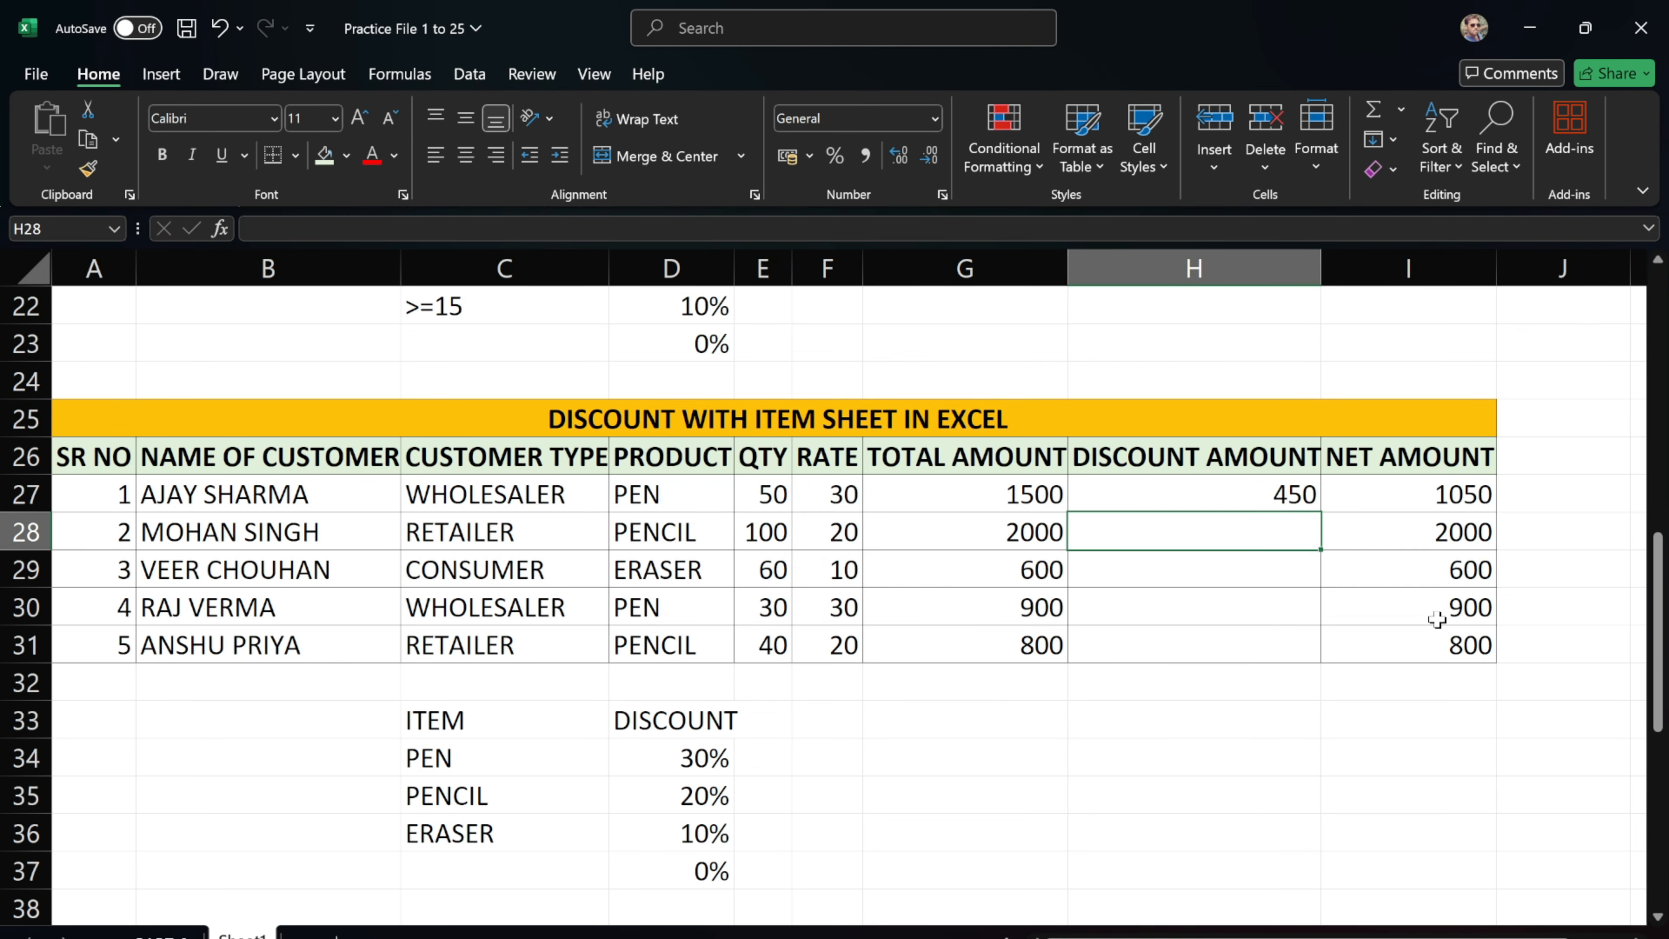
pyautogui.click(1273, 503)
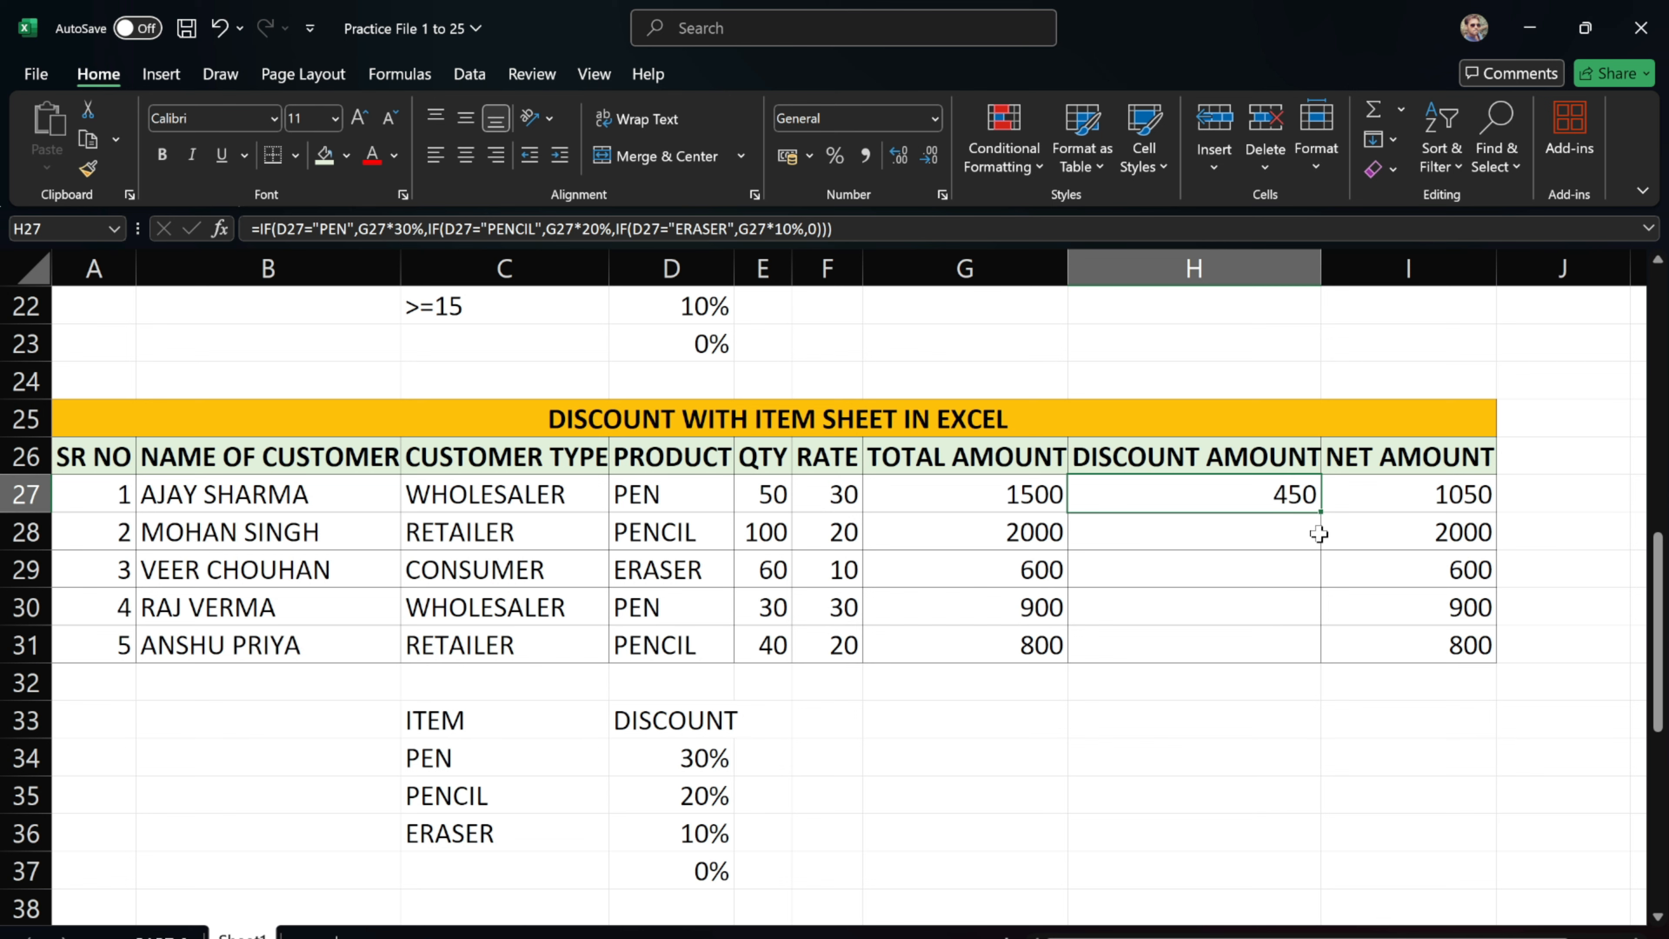
pyautogui.moveTo(1320, 511); pyautogui.dragTo(1305, 654)
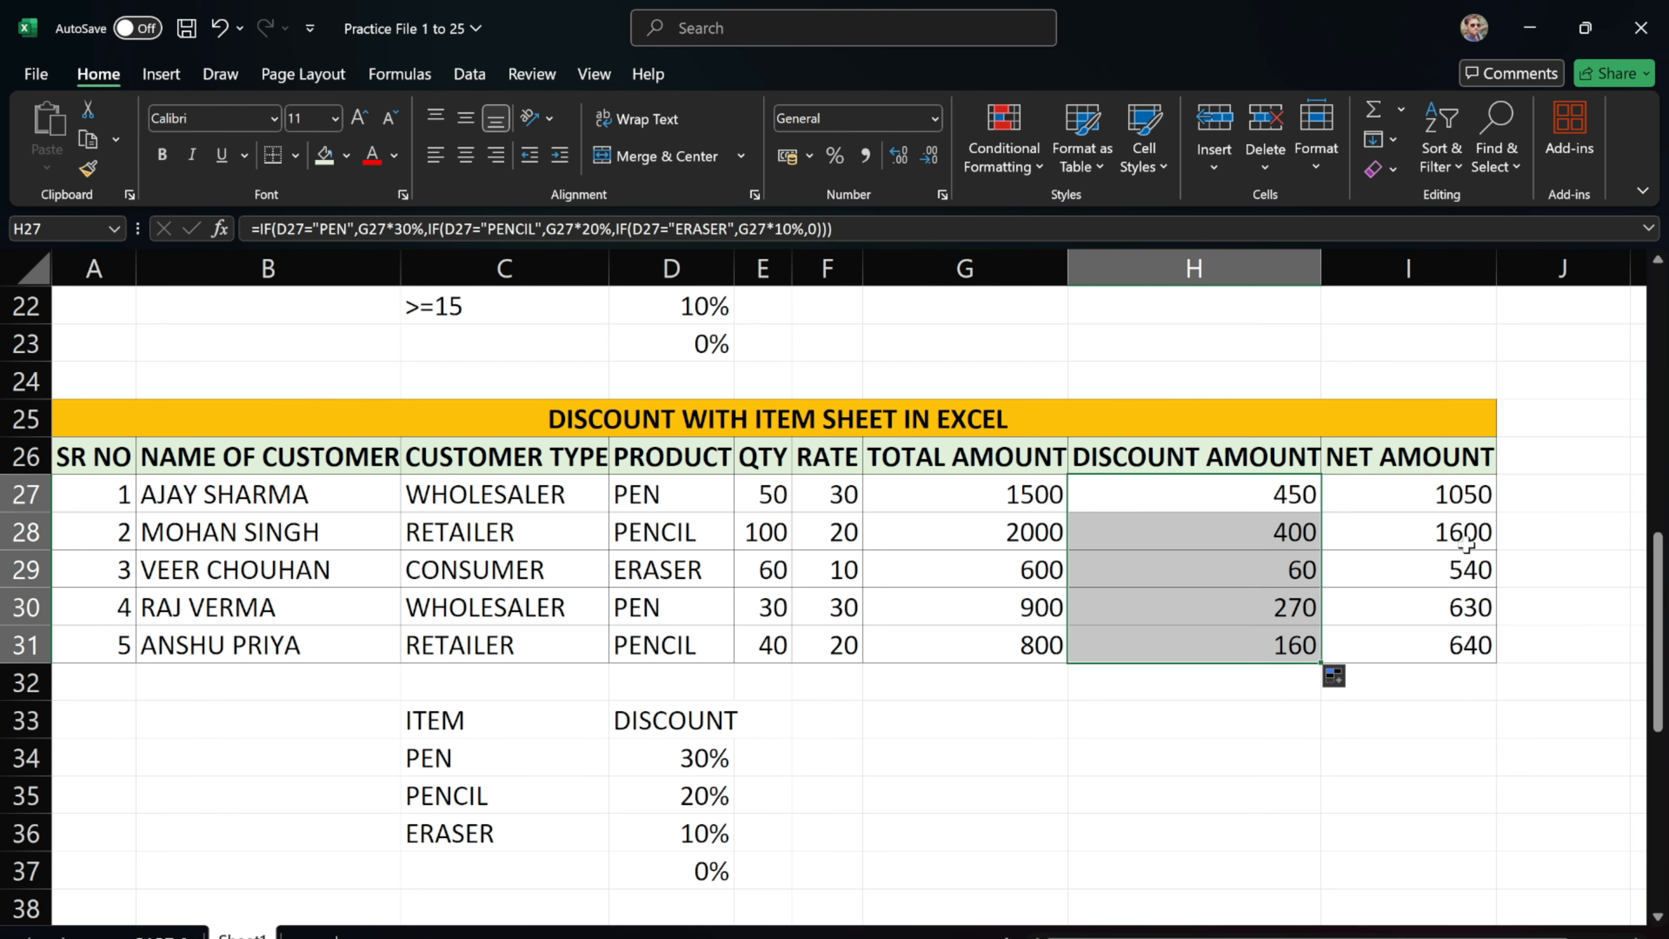
# Start the customer-type discount formula in H41 with the condition =IF(C41="WHOLESALER", enclosing the customer type in quotation marks
pyautogui.scroll(-4, 1392, 562)
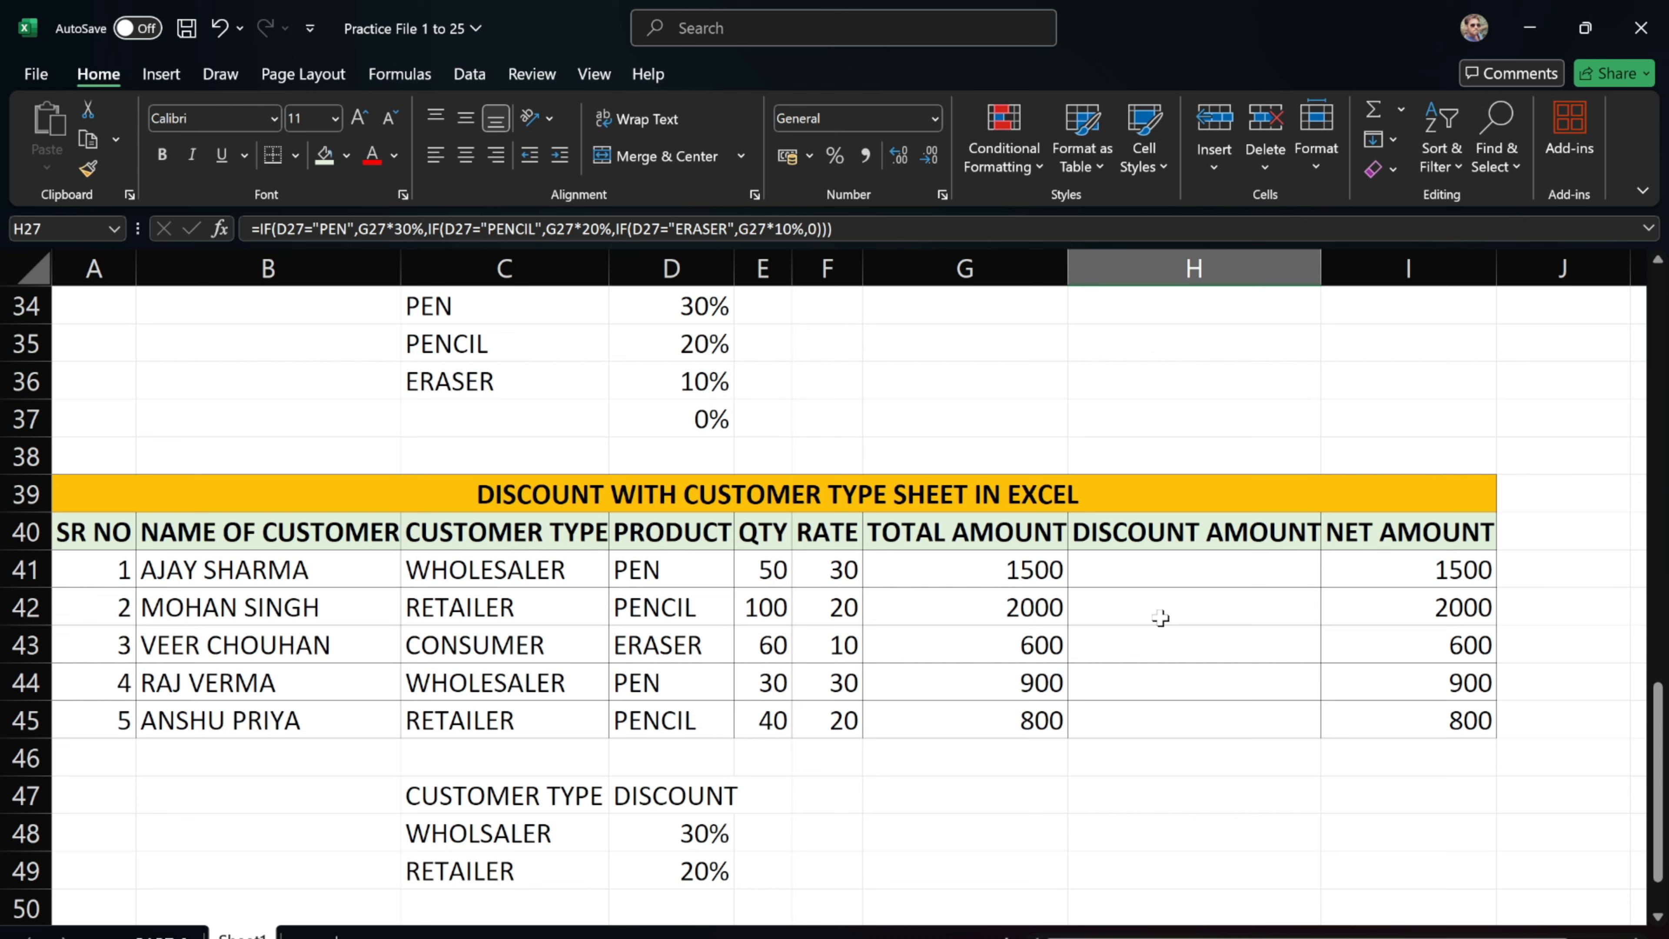
pyautogui.click(1156, 575)
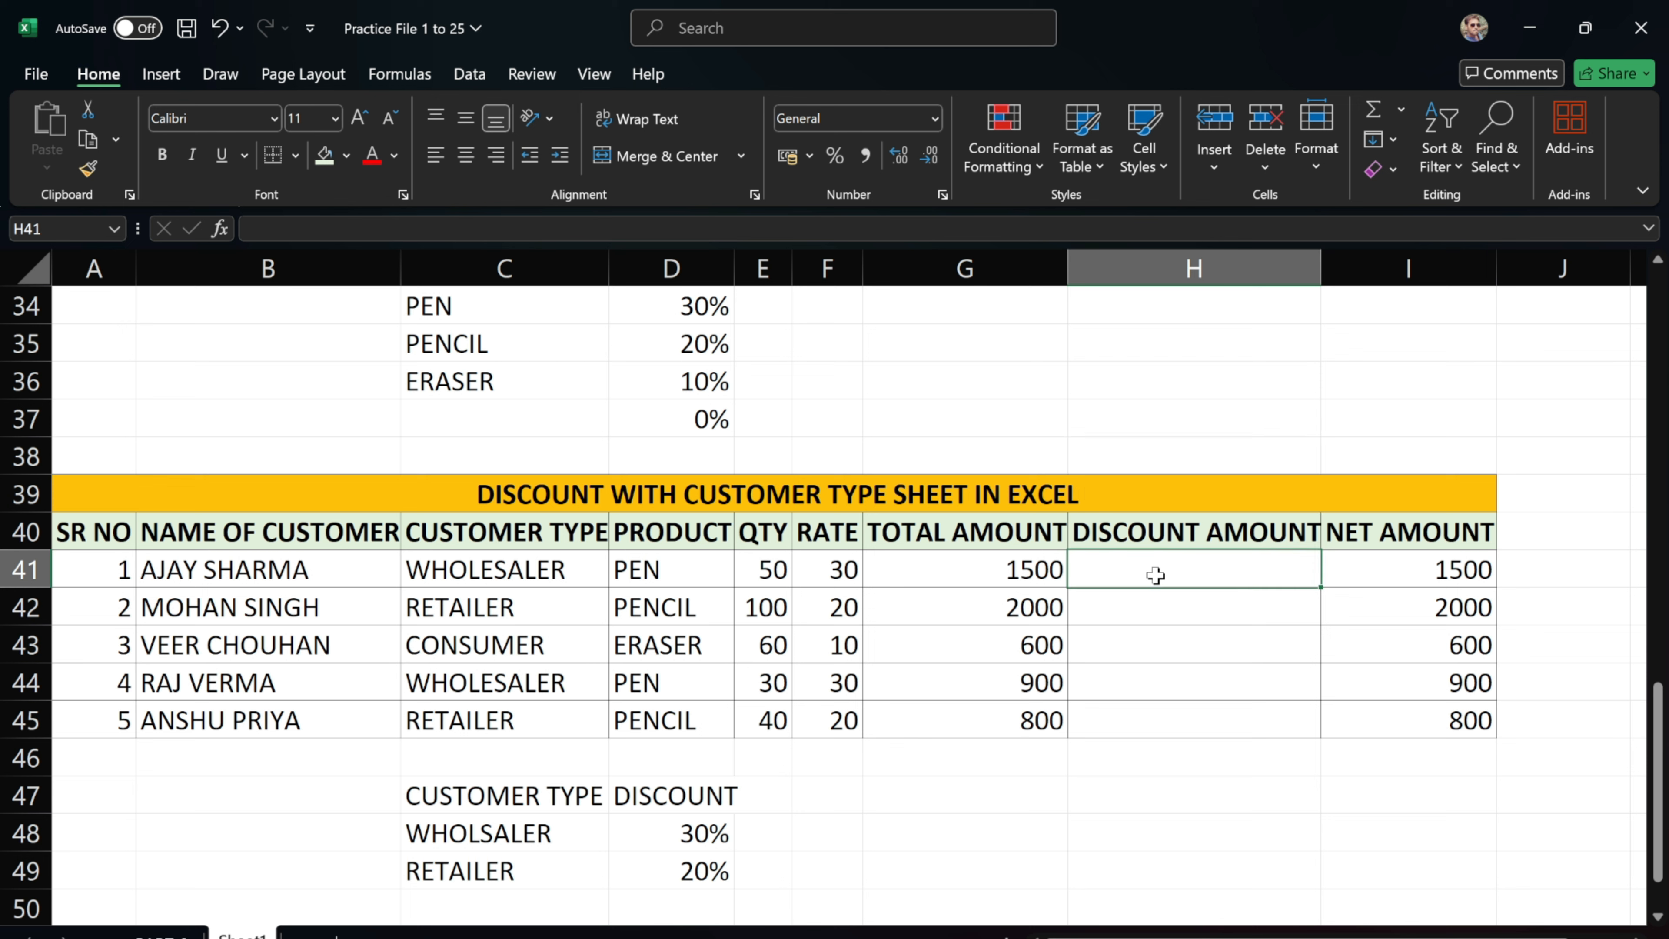
pyautogui.write('=I')
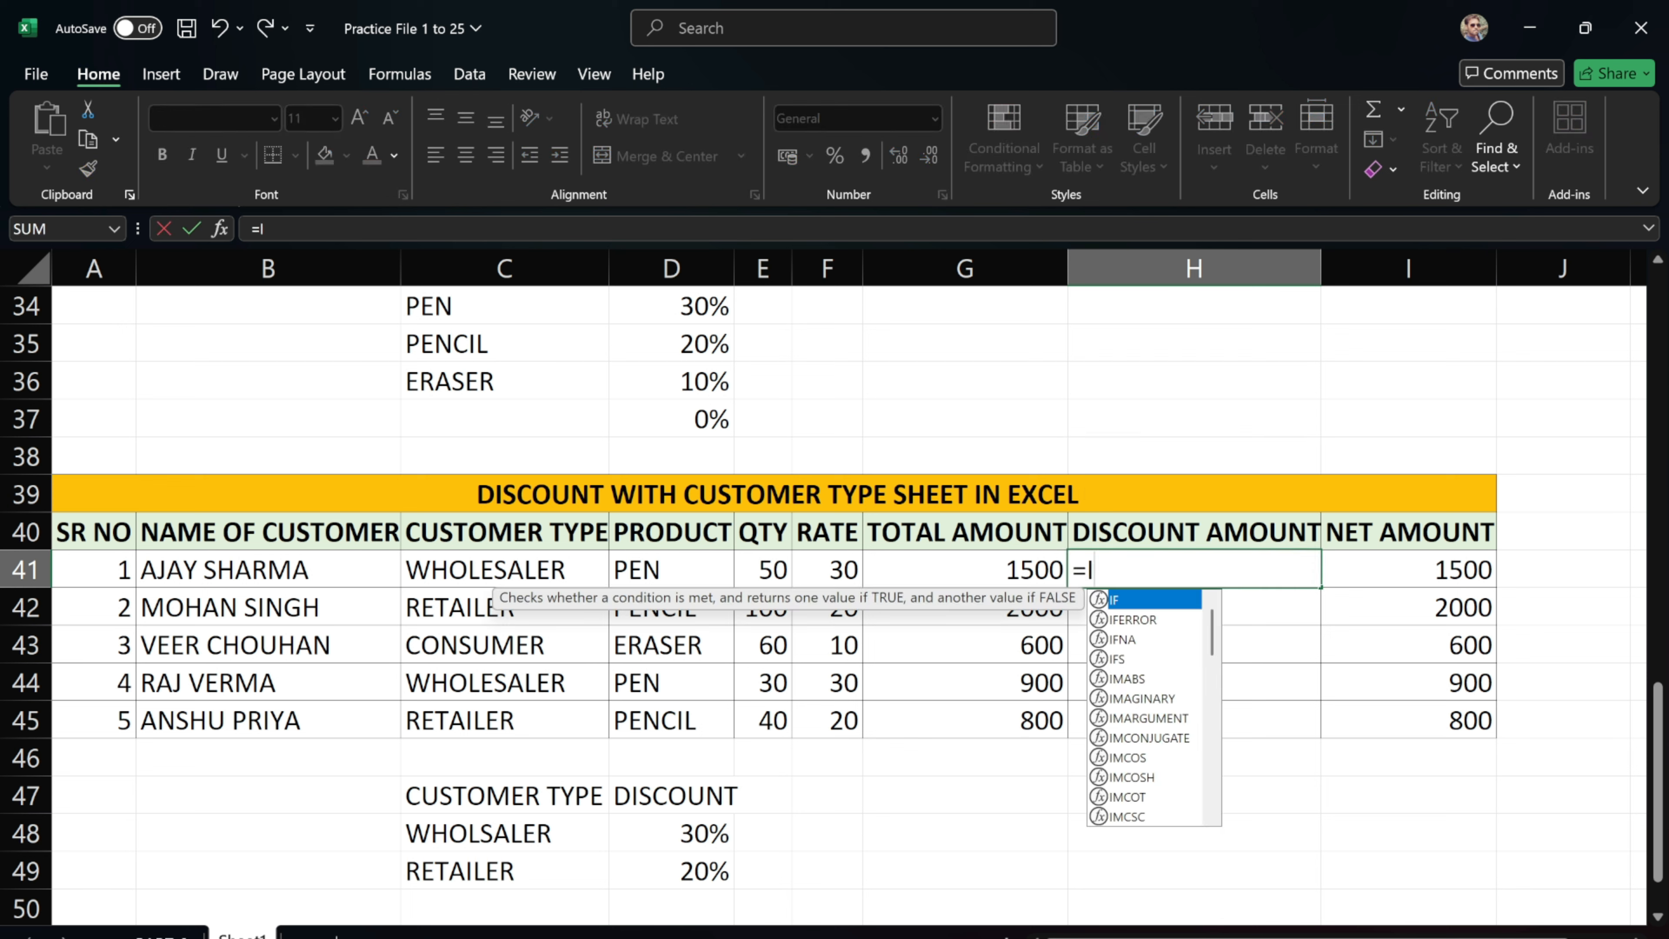
pyautogui.write('F(')
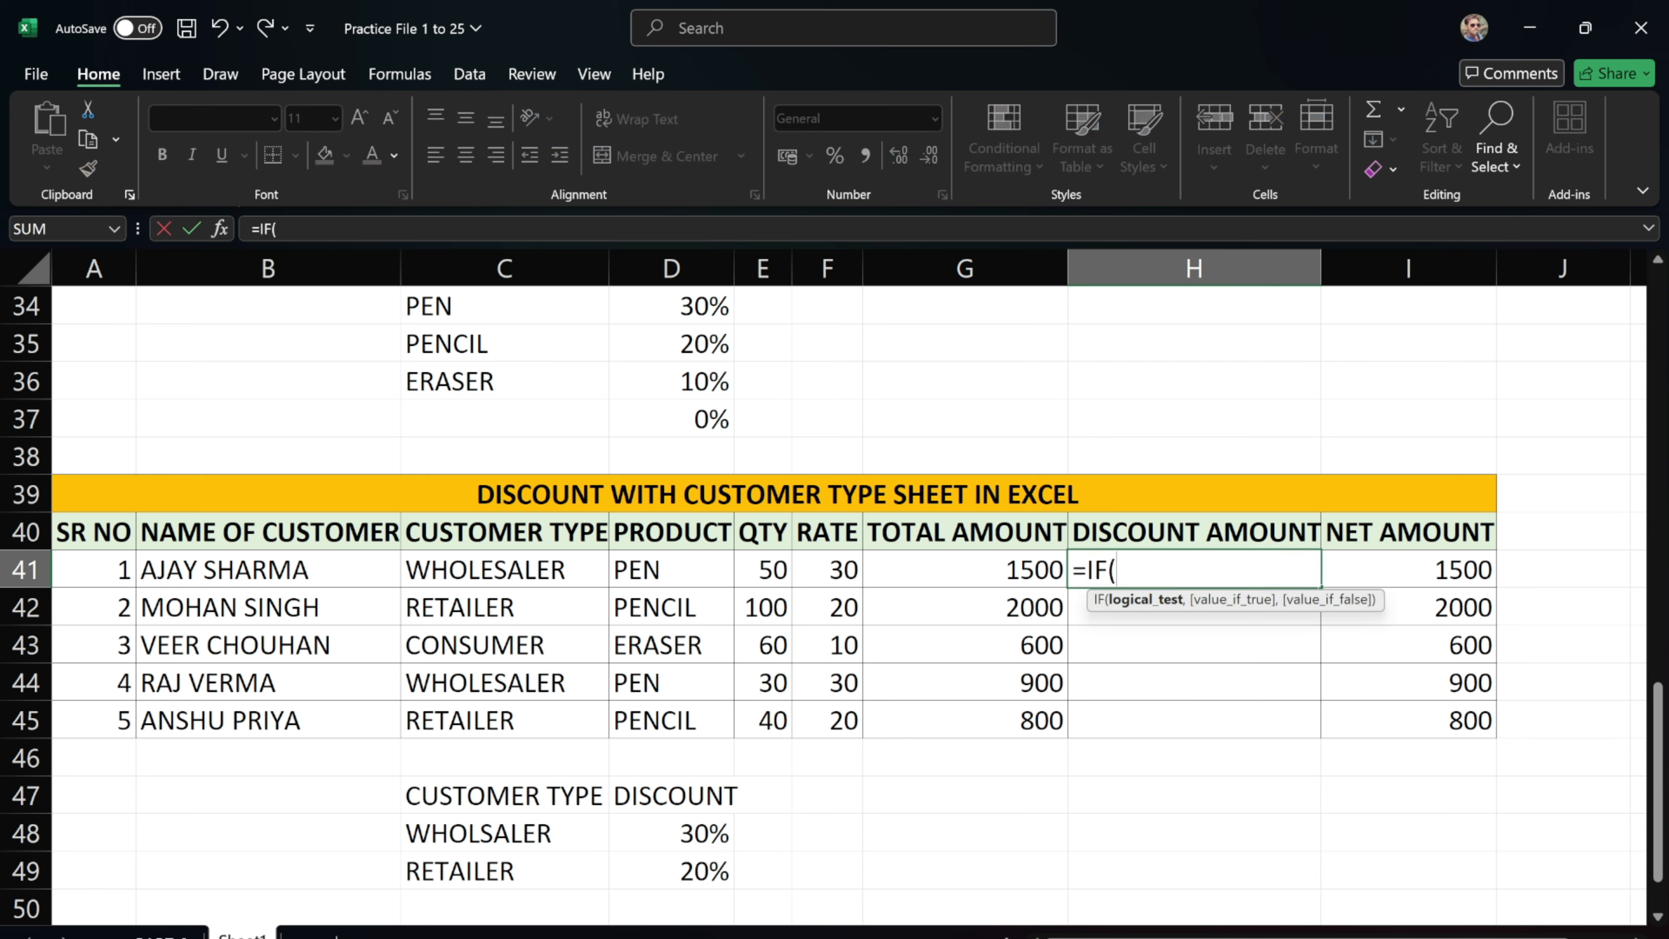
pyautogui.click(469, 571)
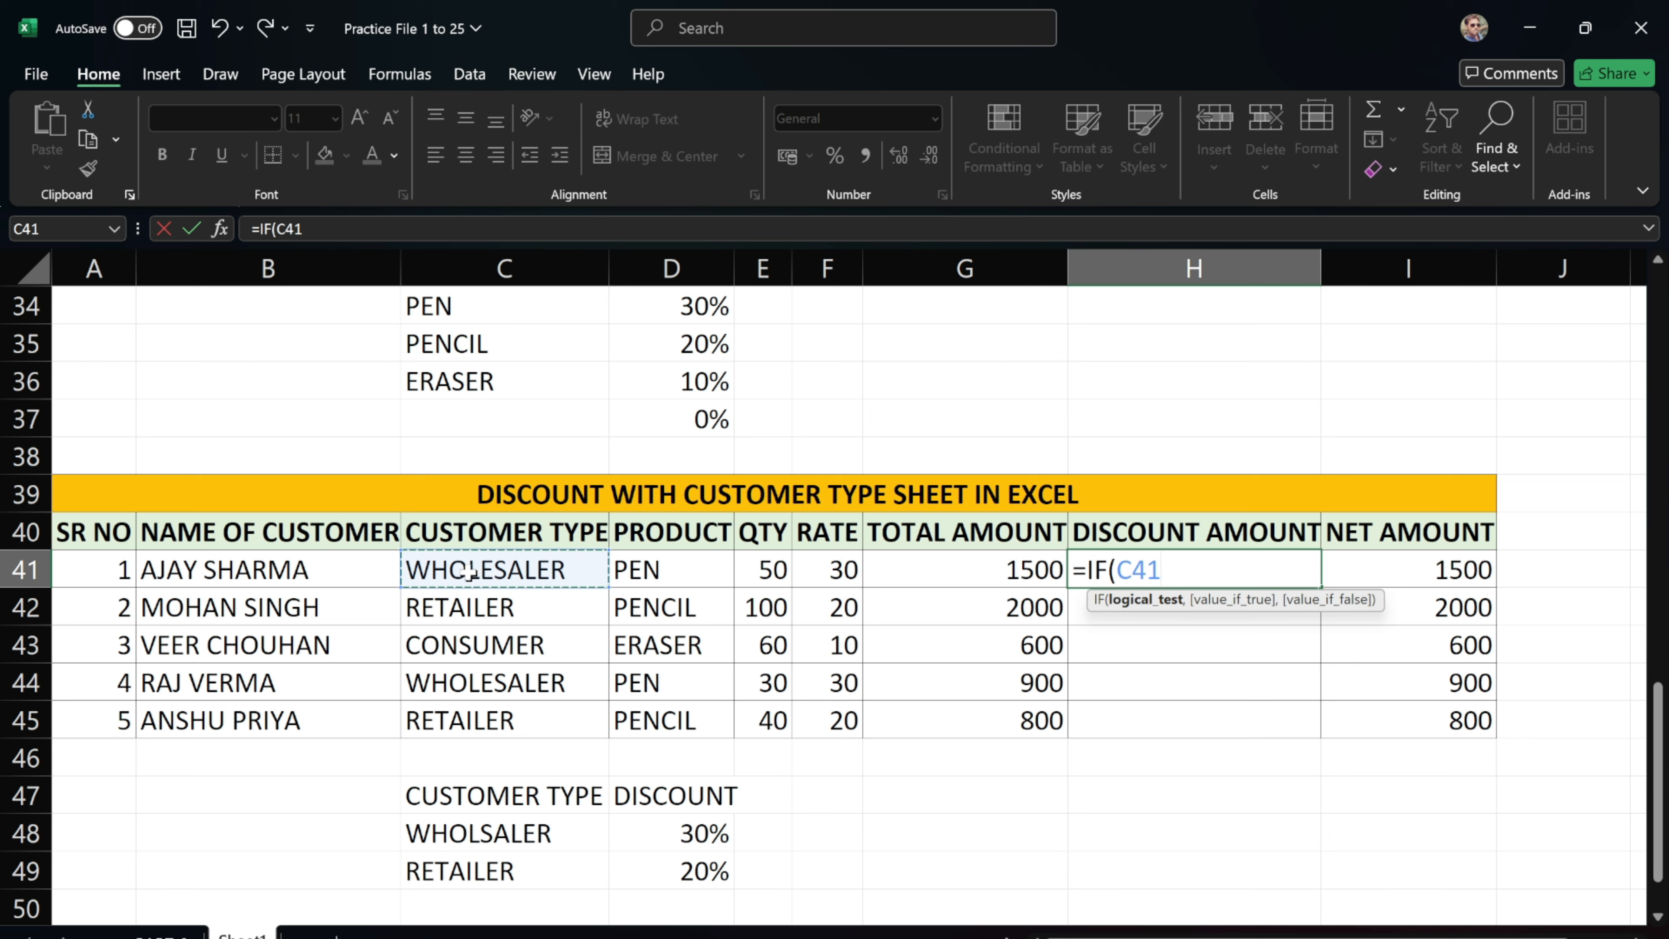
pyautogui.write('=WHOLE')
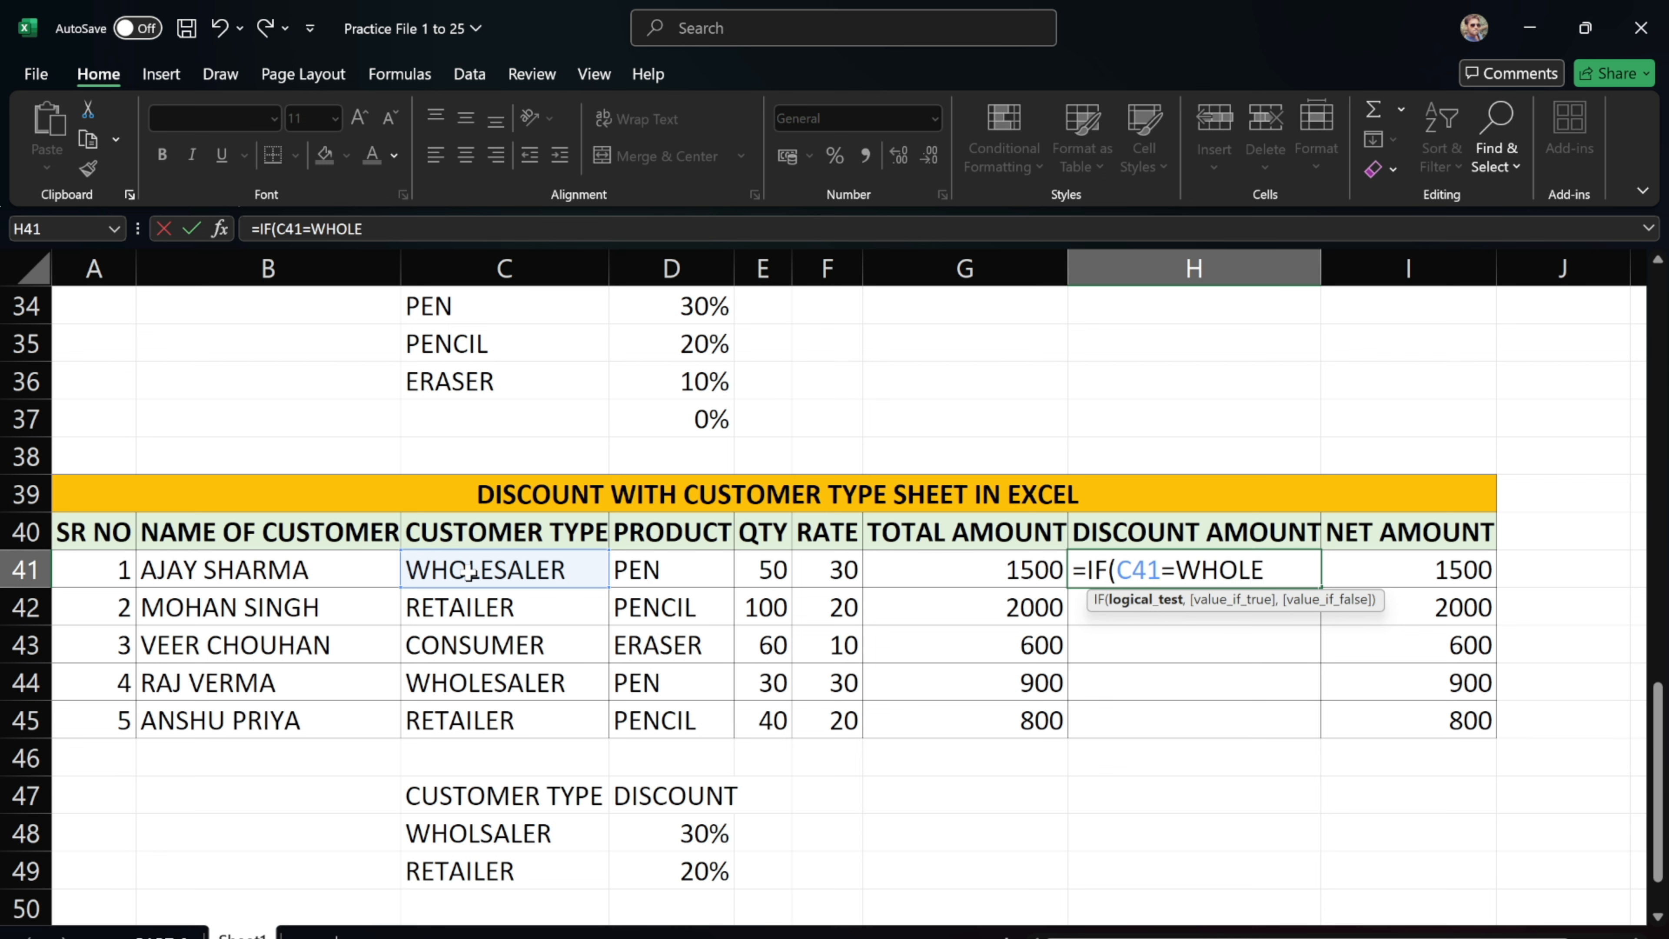
pyautogui.write('SALER')
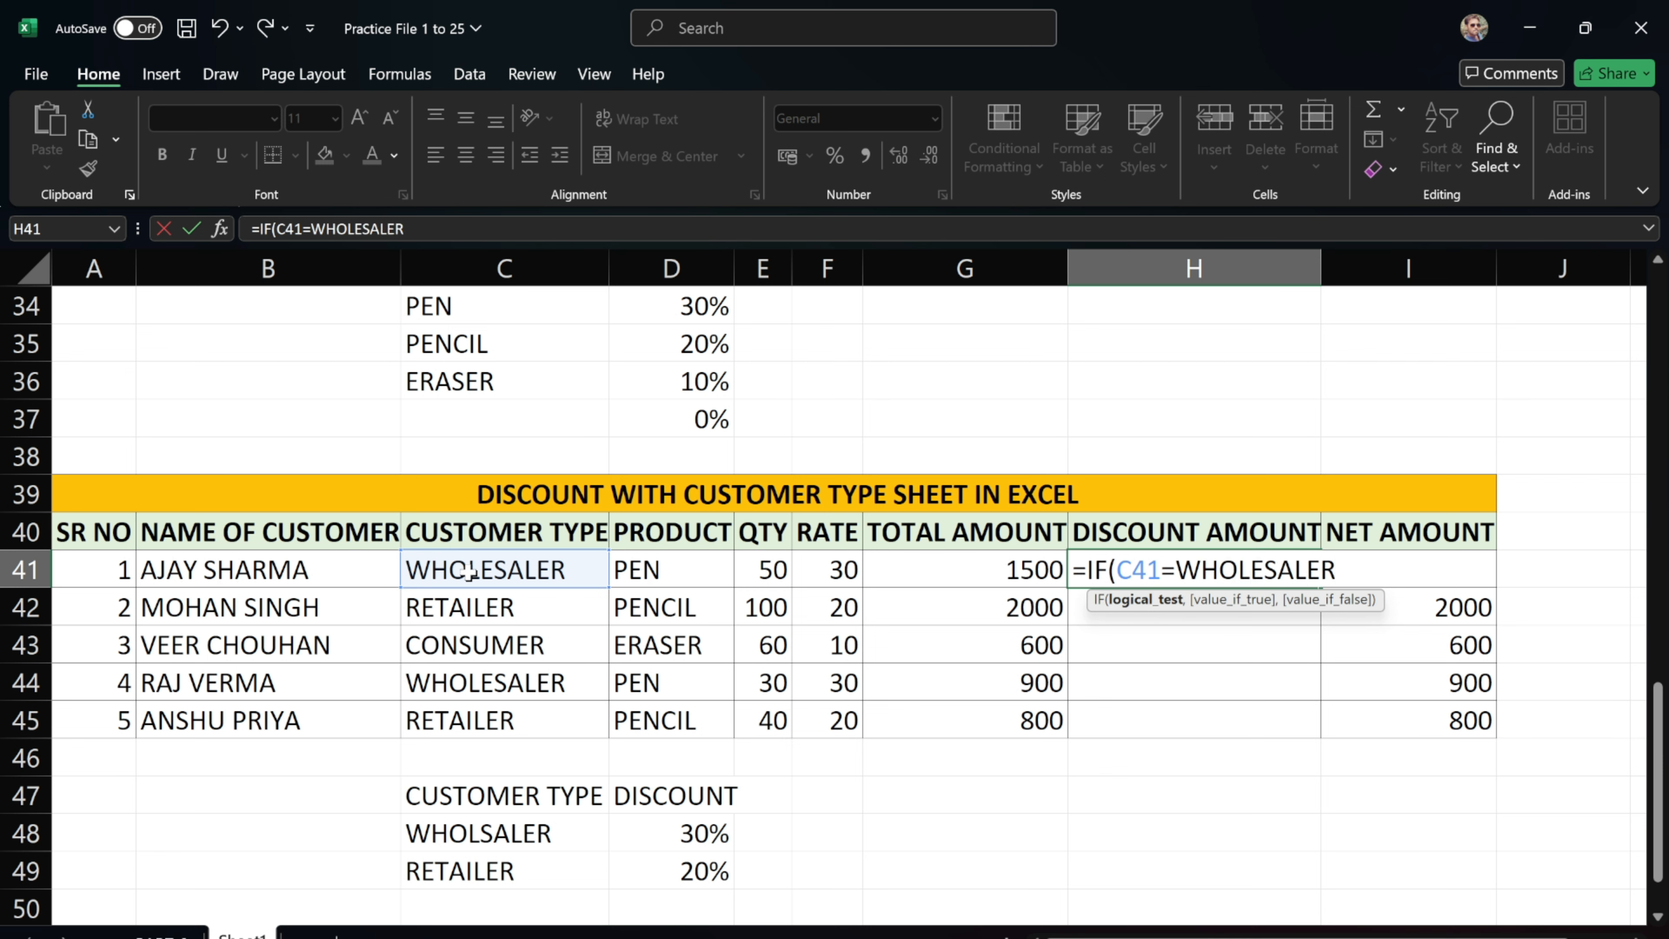
pyautogui.write('"')
pyautogui.write('"')
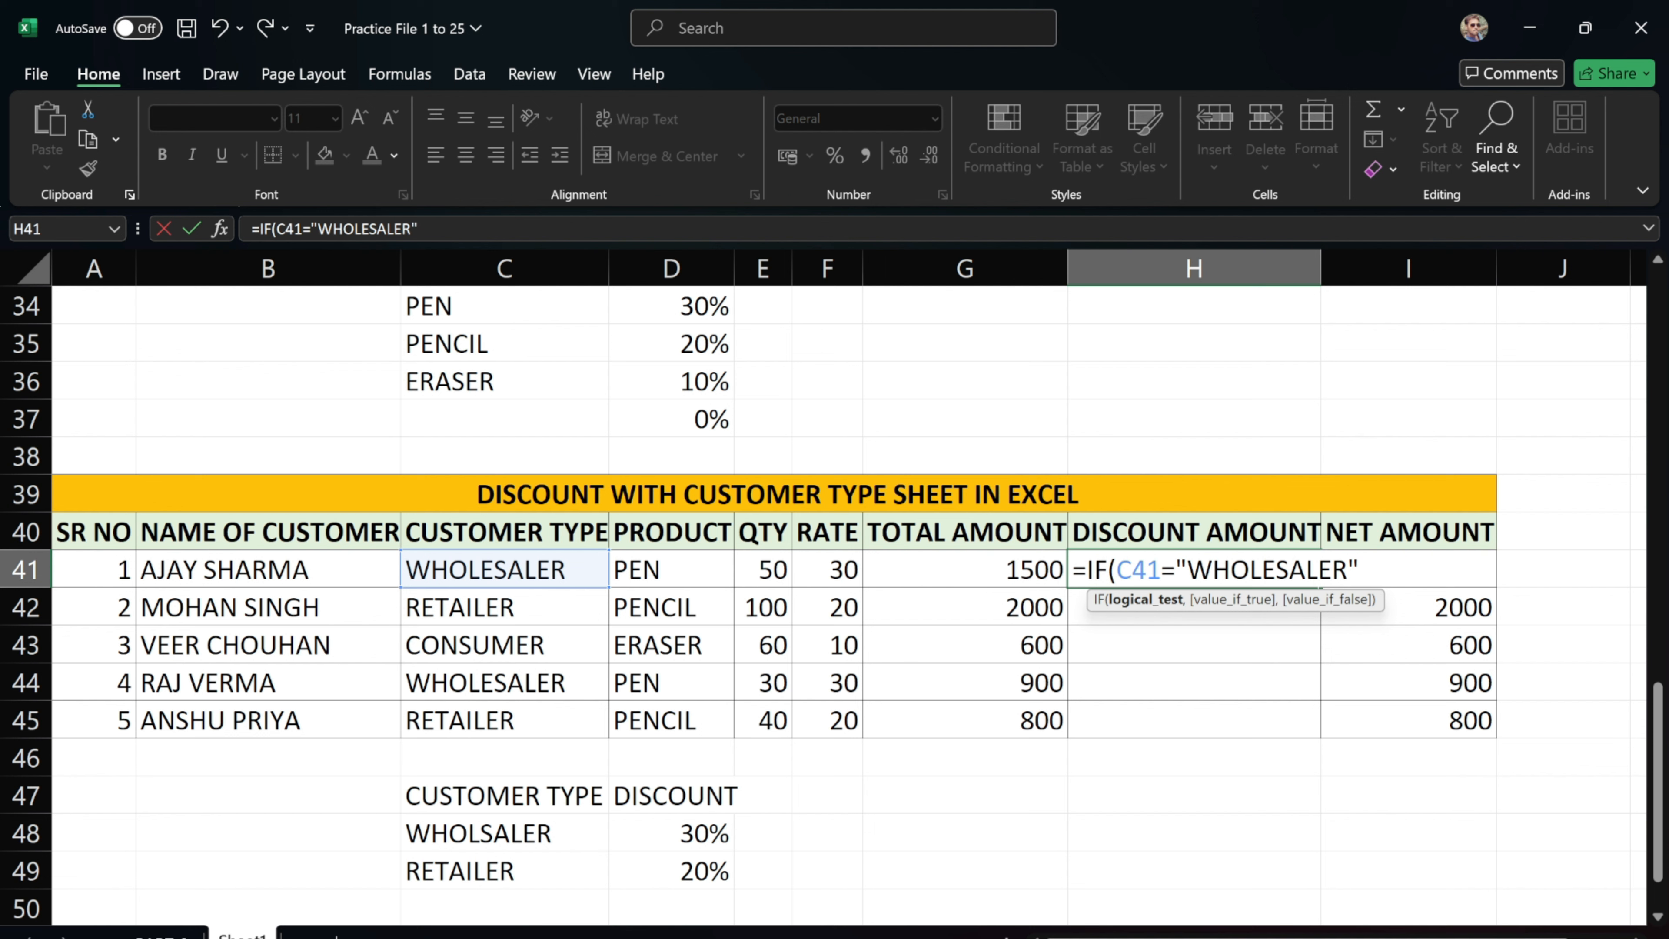
pyautogui.write(',')
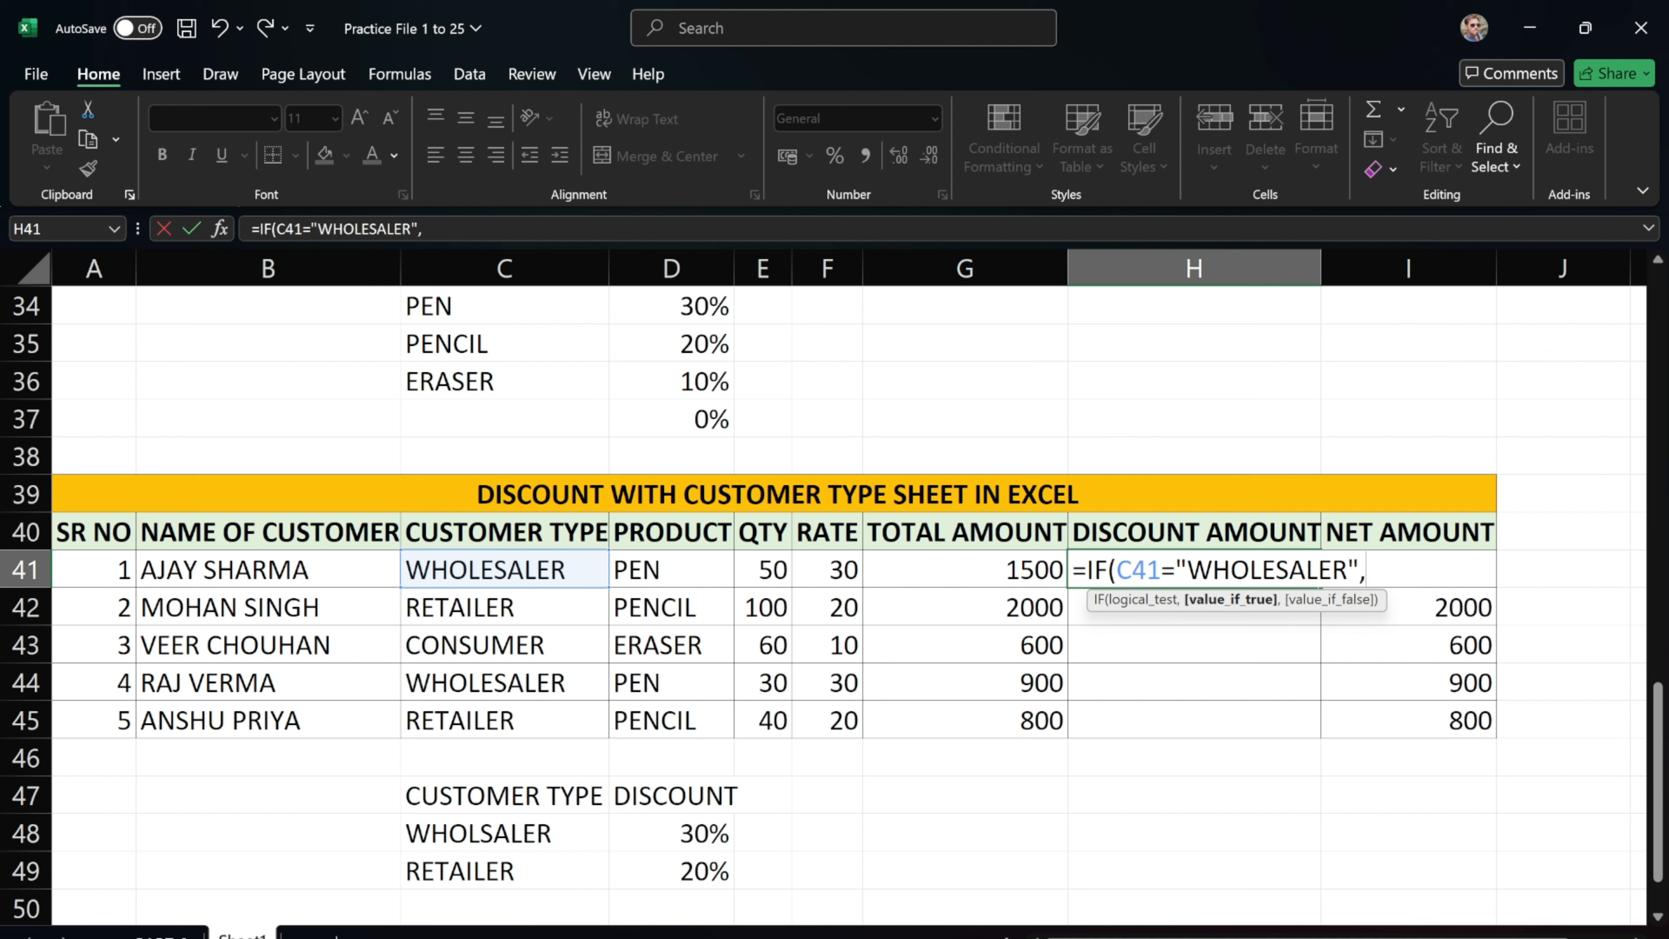
# Add the wholesaler discount G41*30% to the H41 formula and open a nested IF
pyautogui.click(1025, 569)
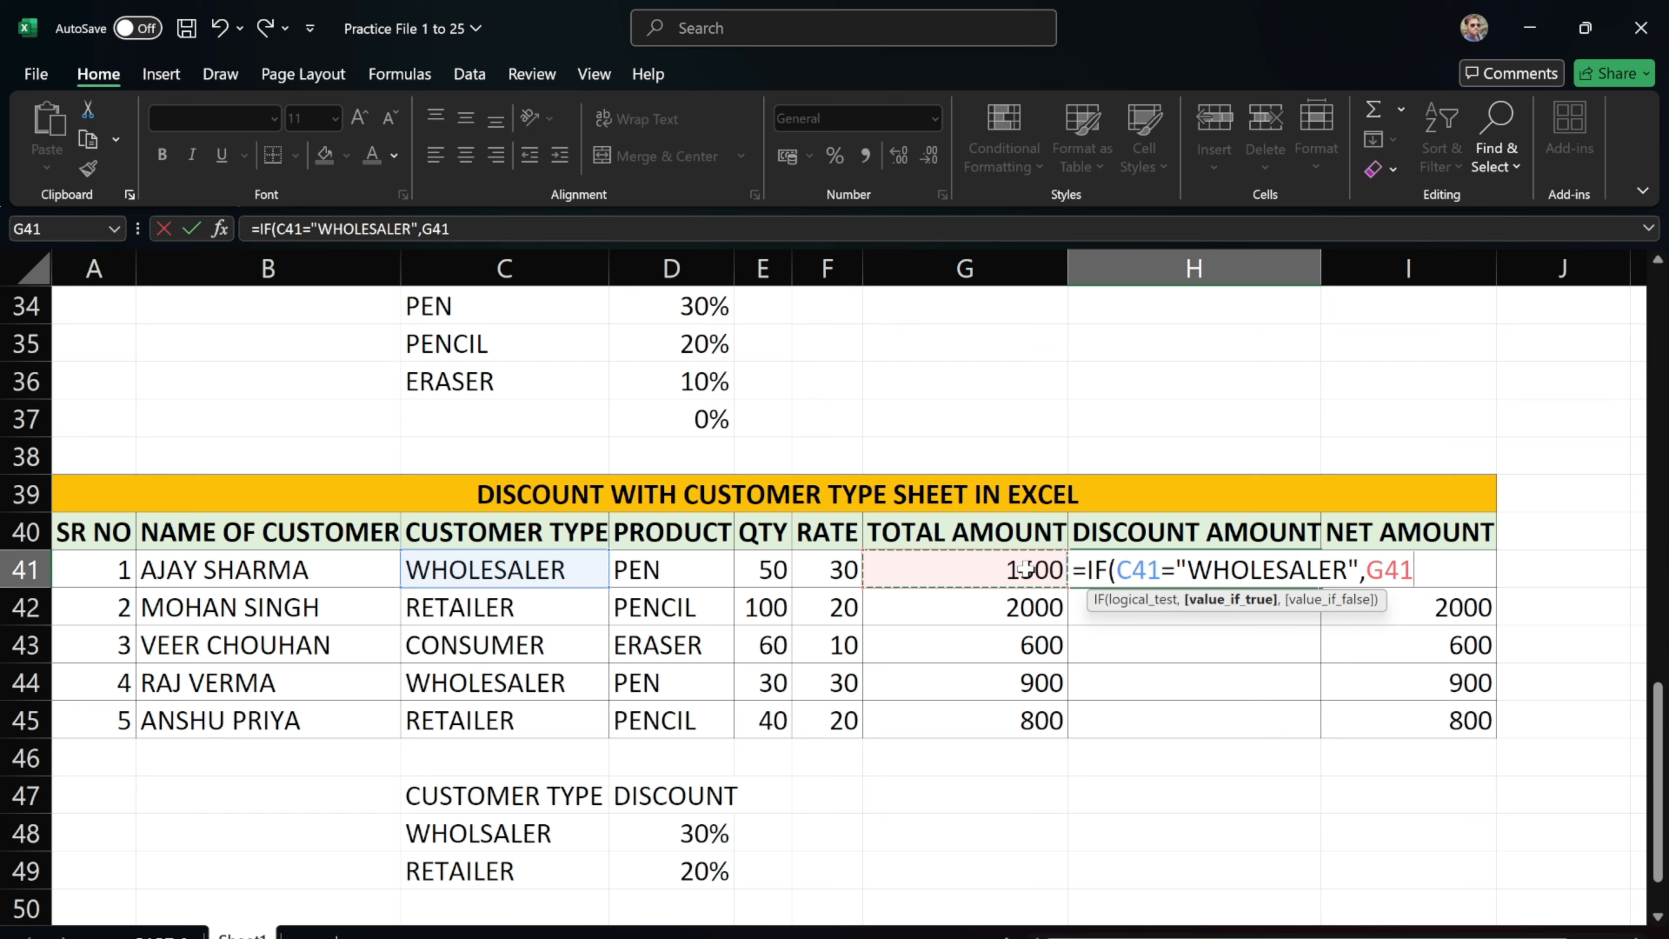
pyautogui.write('*30%,')
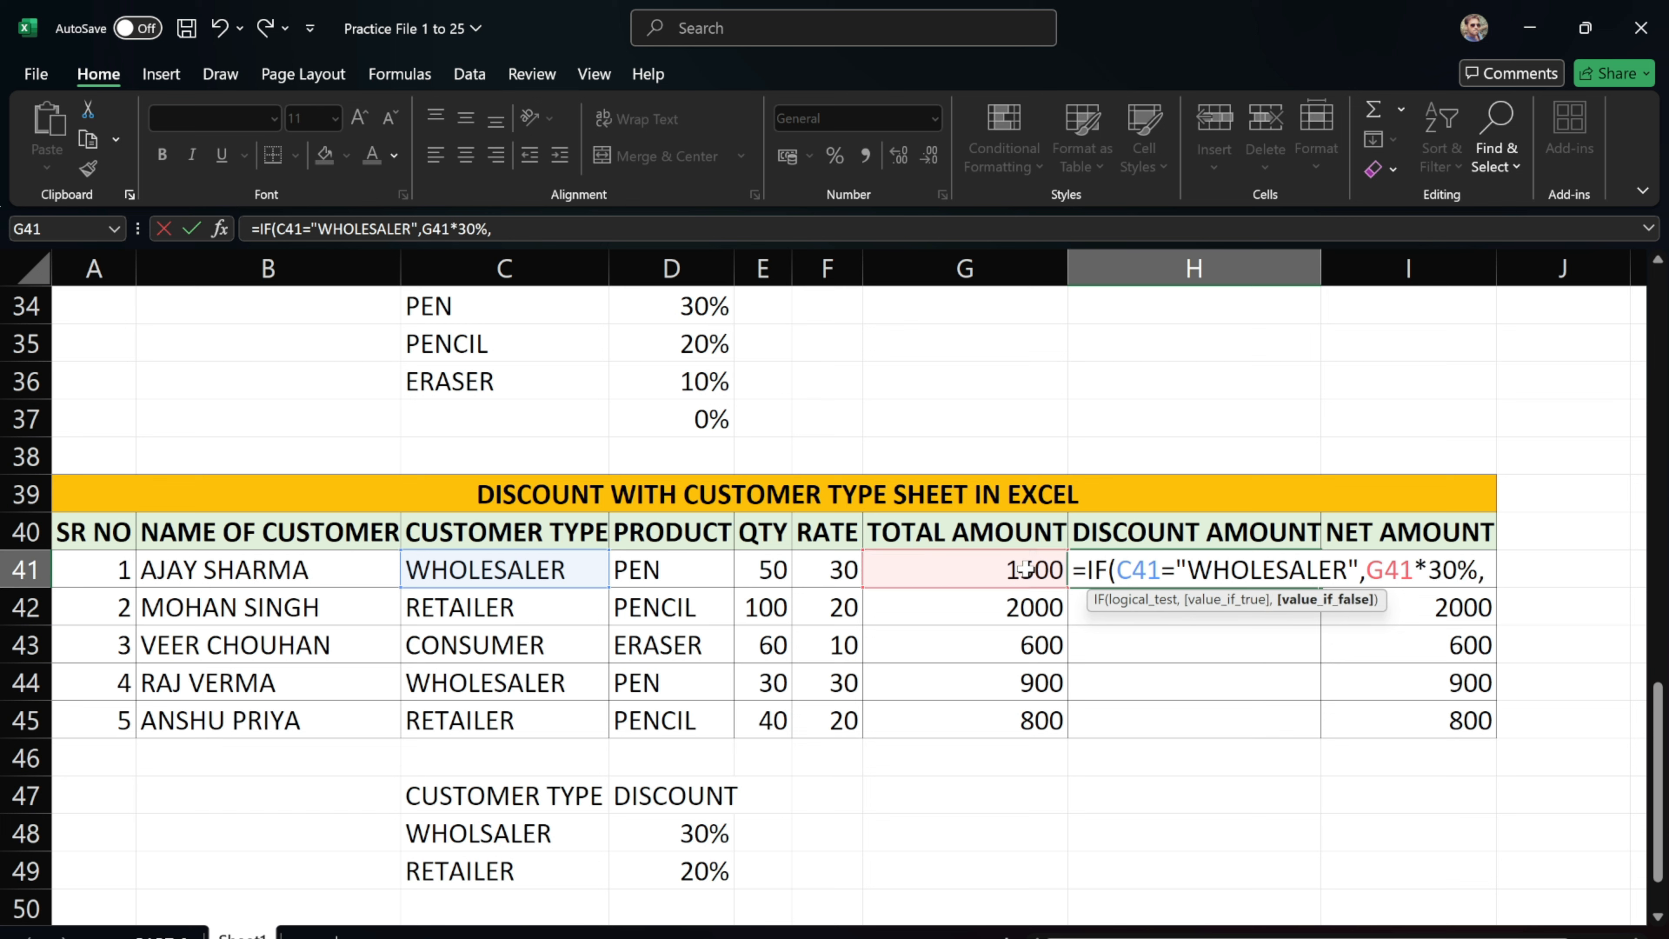
pyautogui.write('IF')
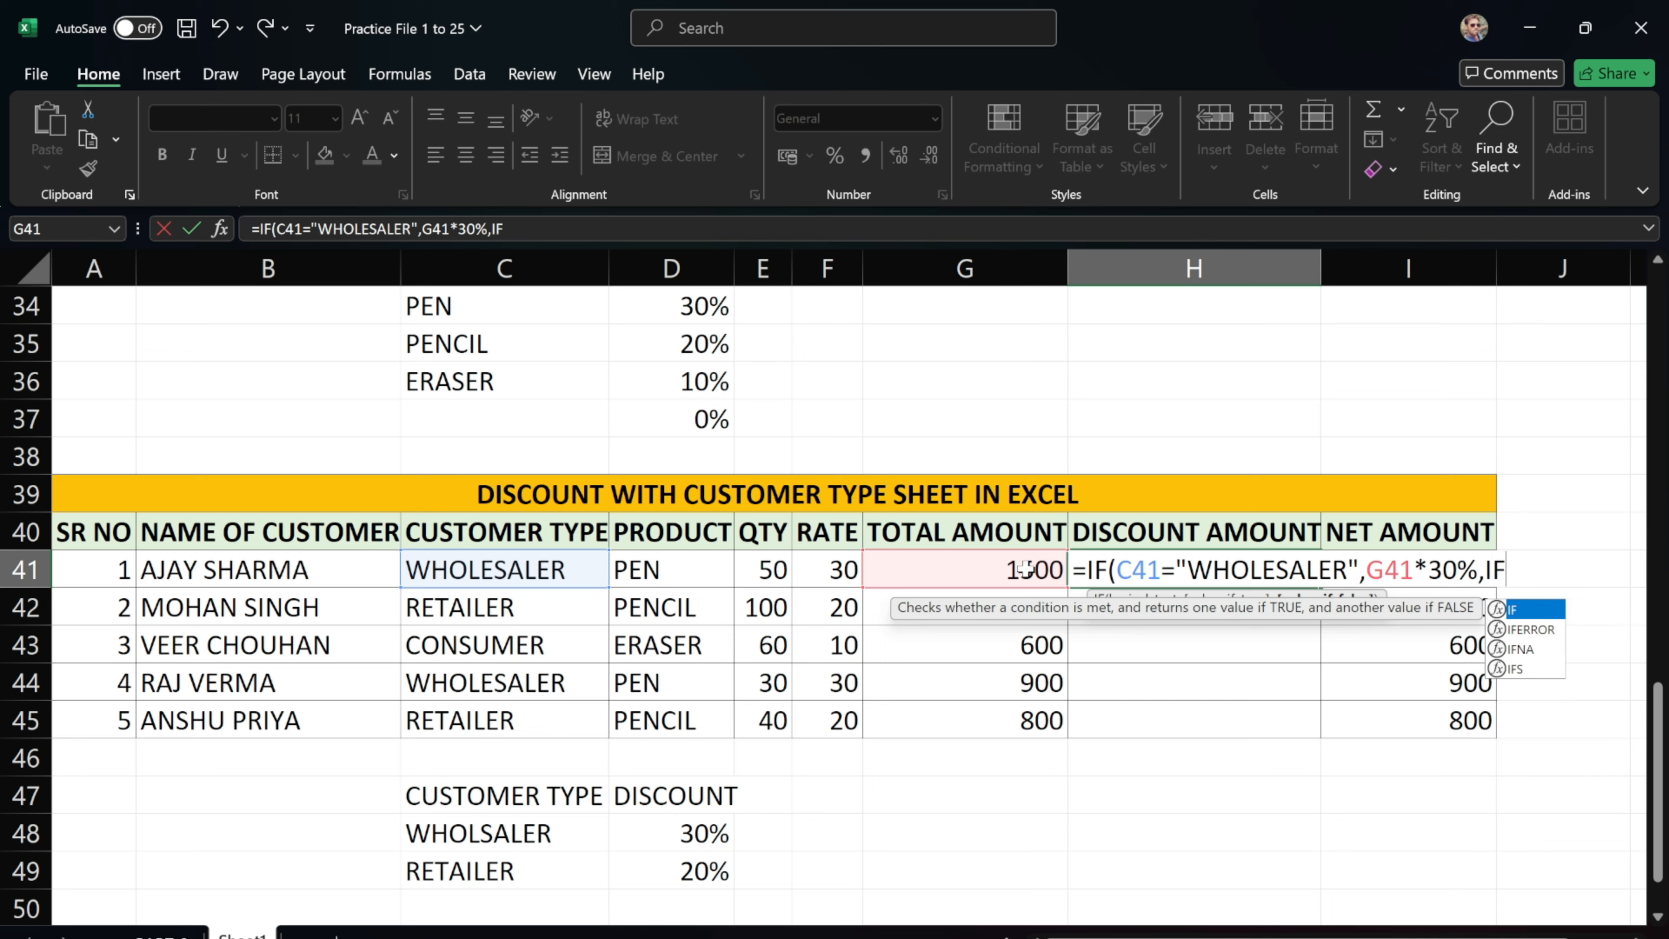
pyautogui.write('(')
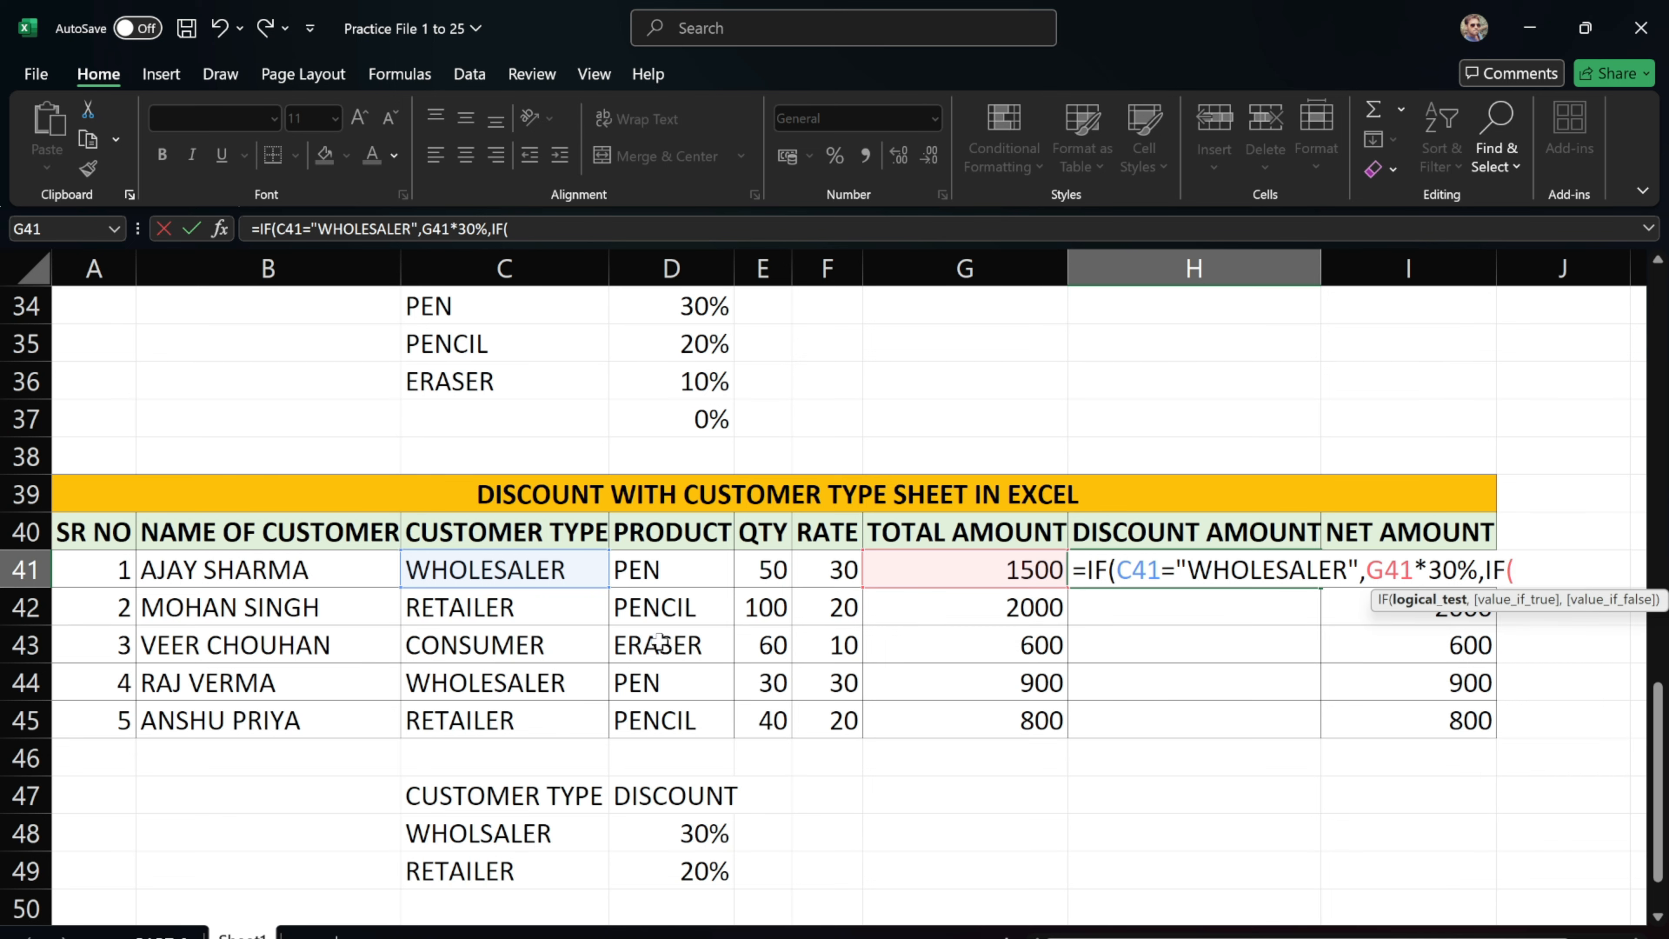
# Extend the H41 formula with the nested condition C41="RETAILER" and the discount G41*20%
pyautogui.click(512, 567)
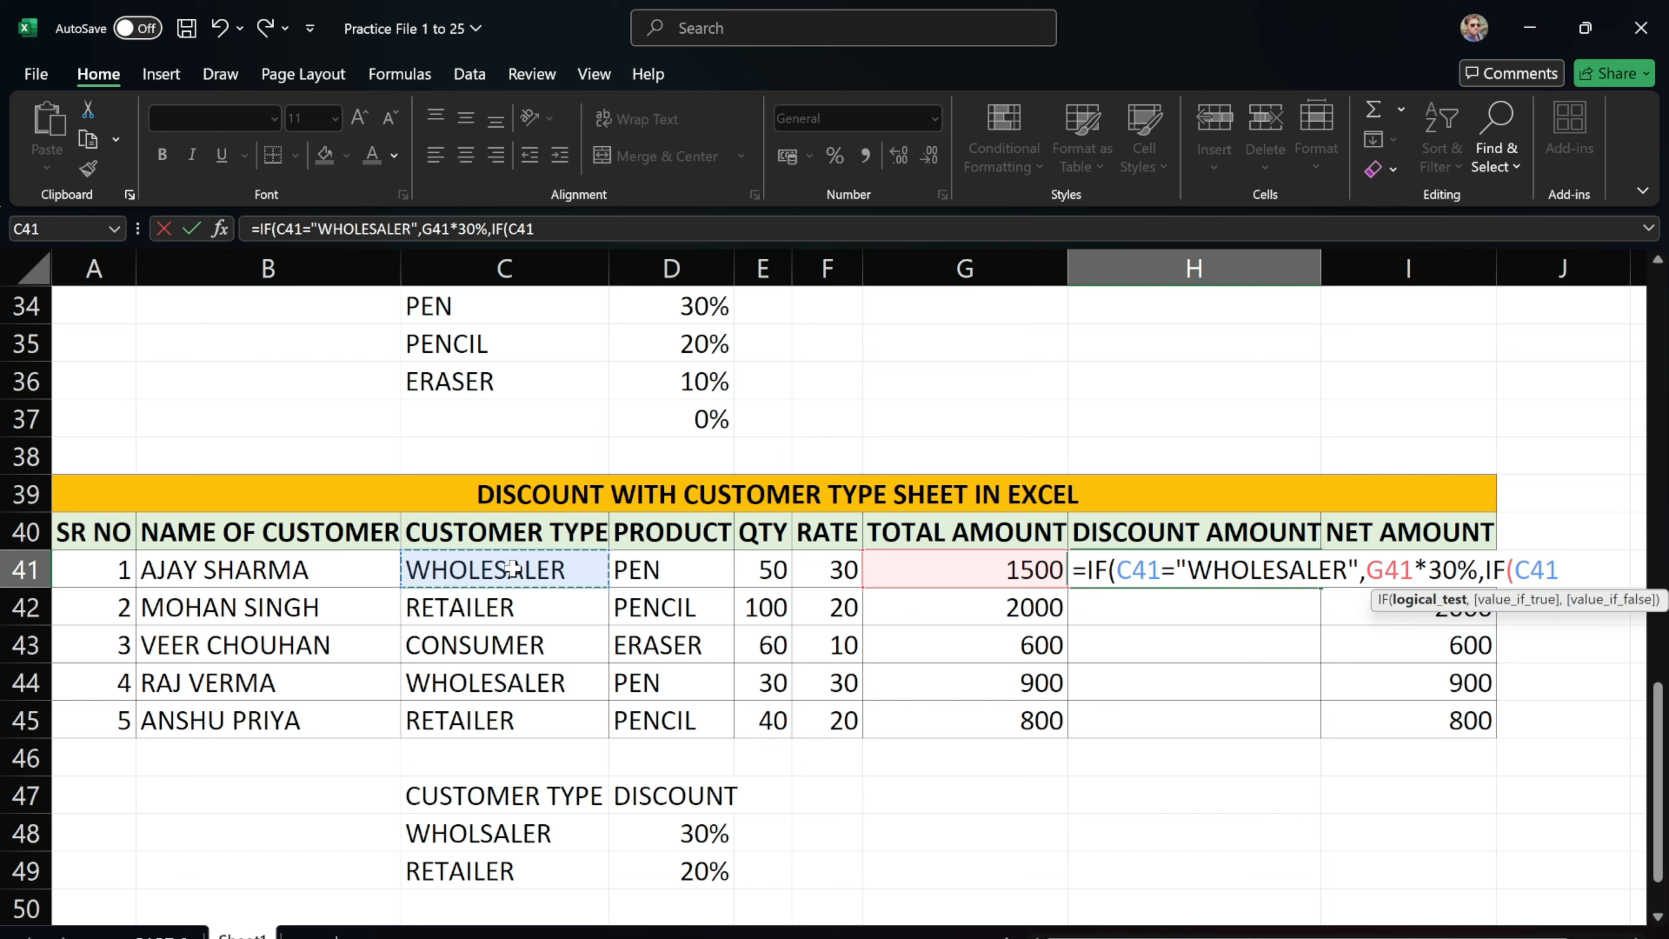
pyautogui.write('=')
pyautogui.write('"')
pyautogui.write('RETAILE')
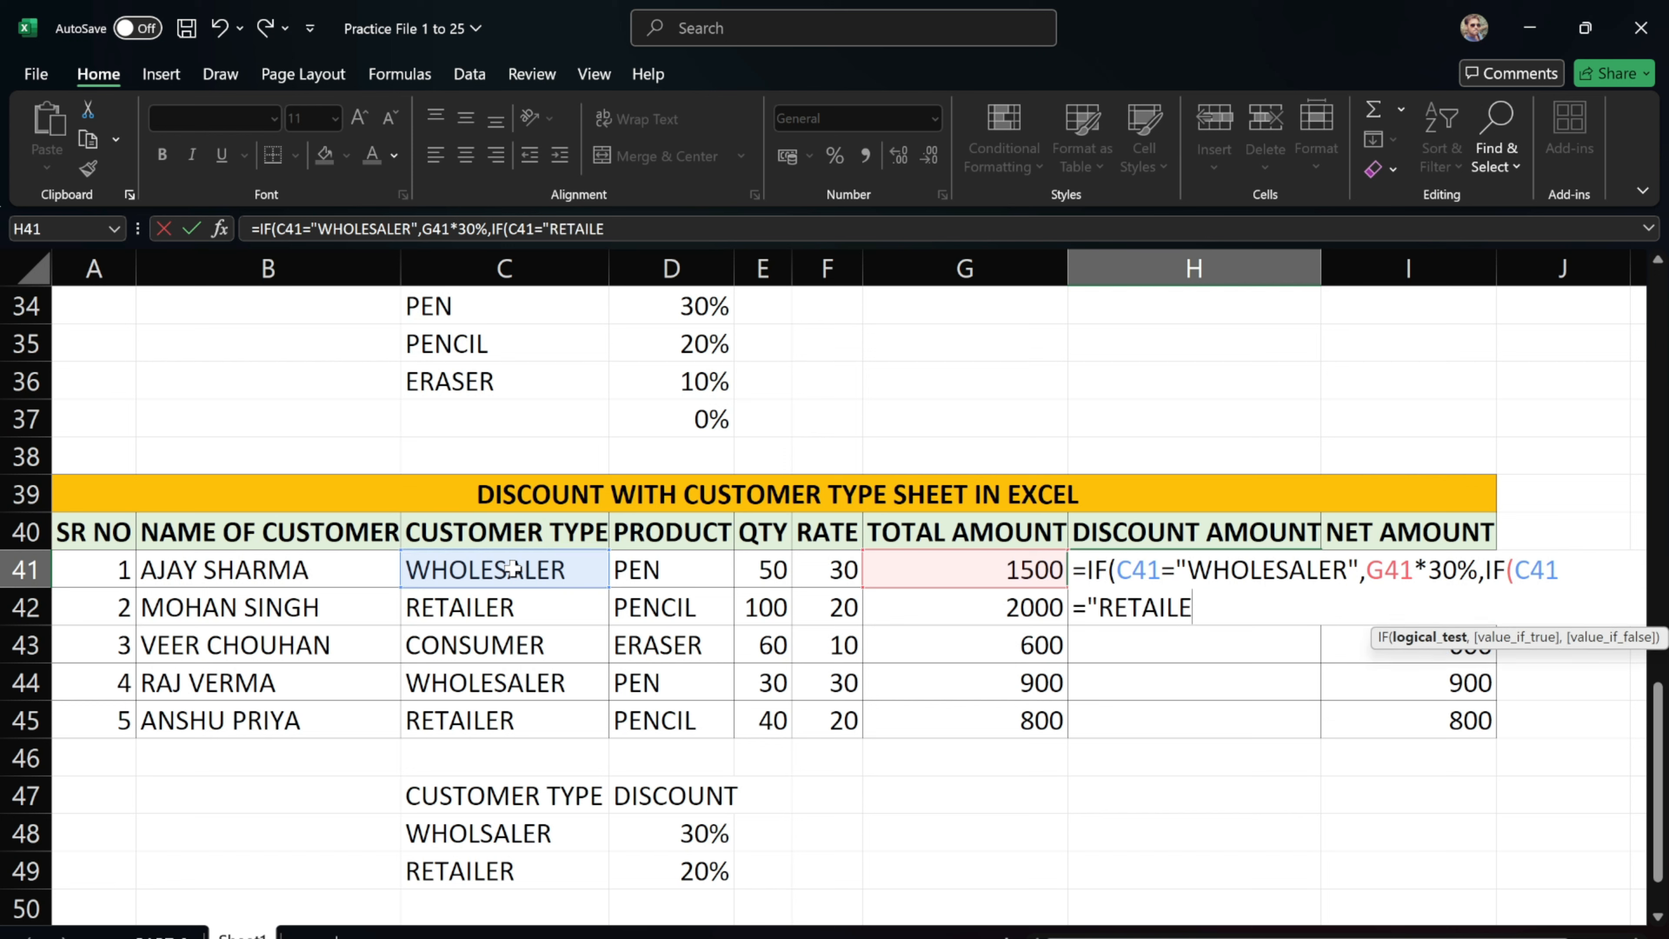
pyautogui.write('R",')
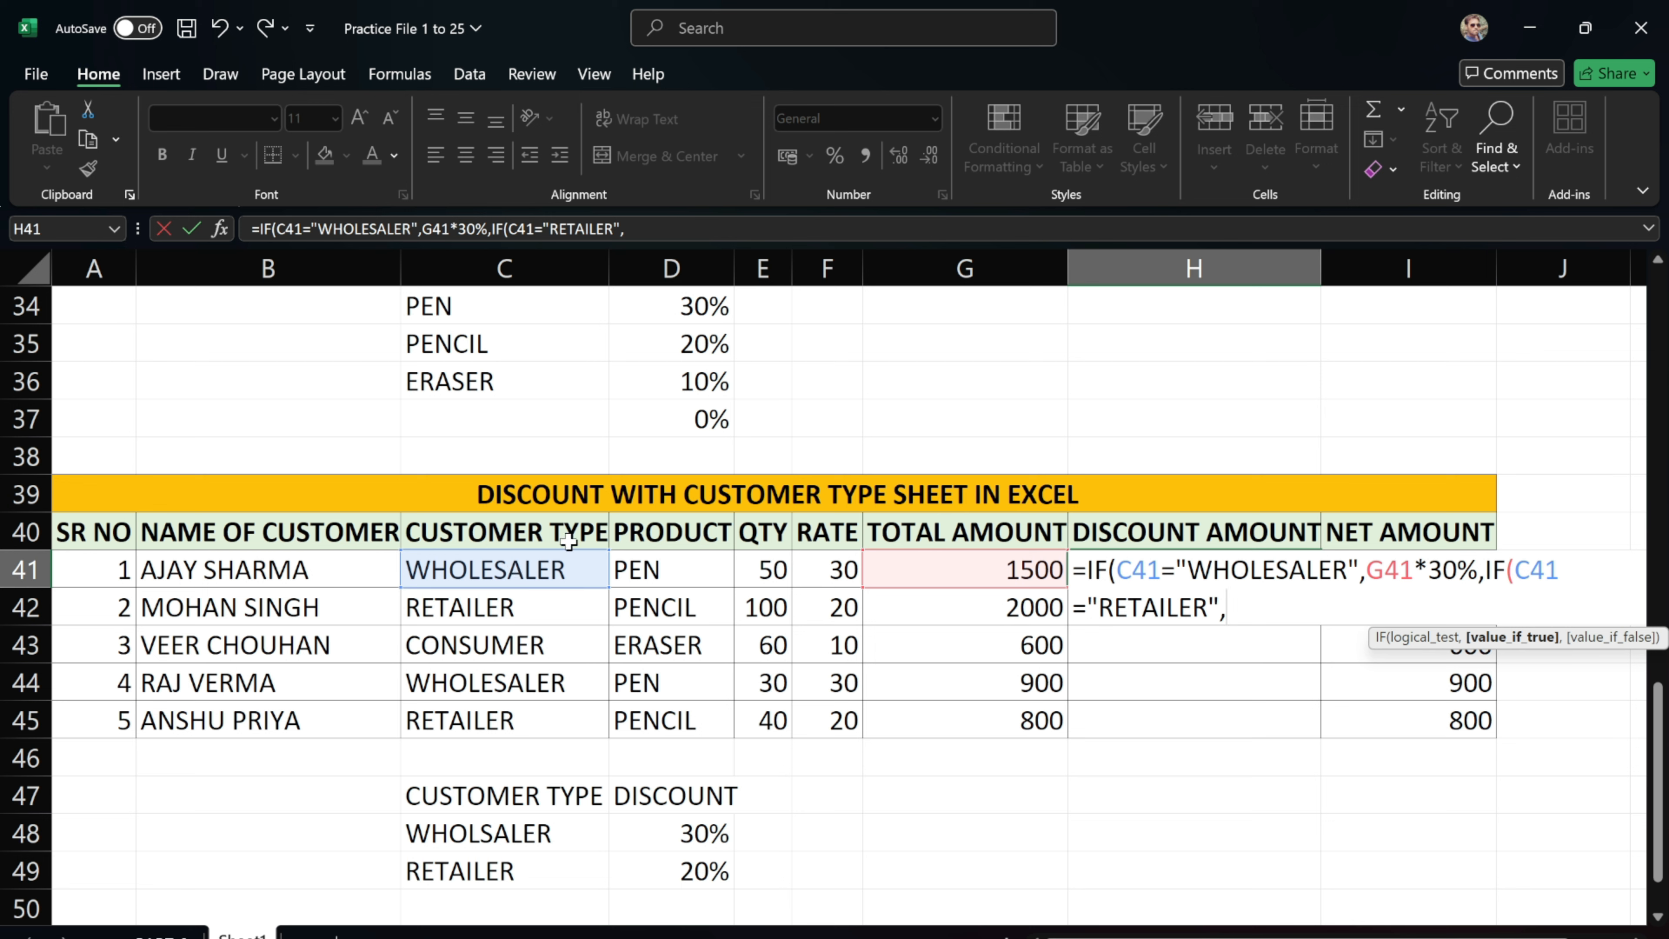
pyautogui.click(945, 560)
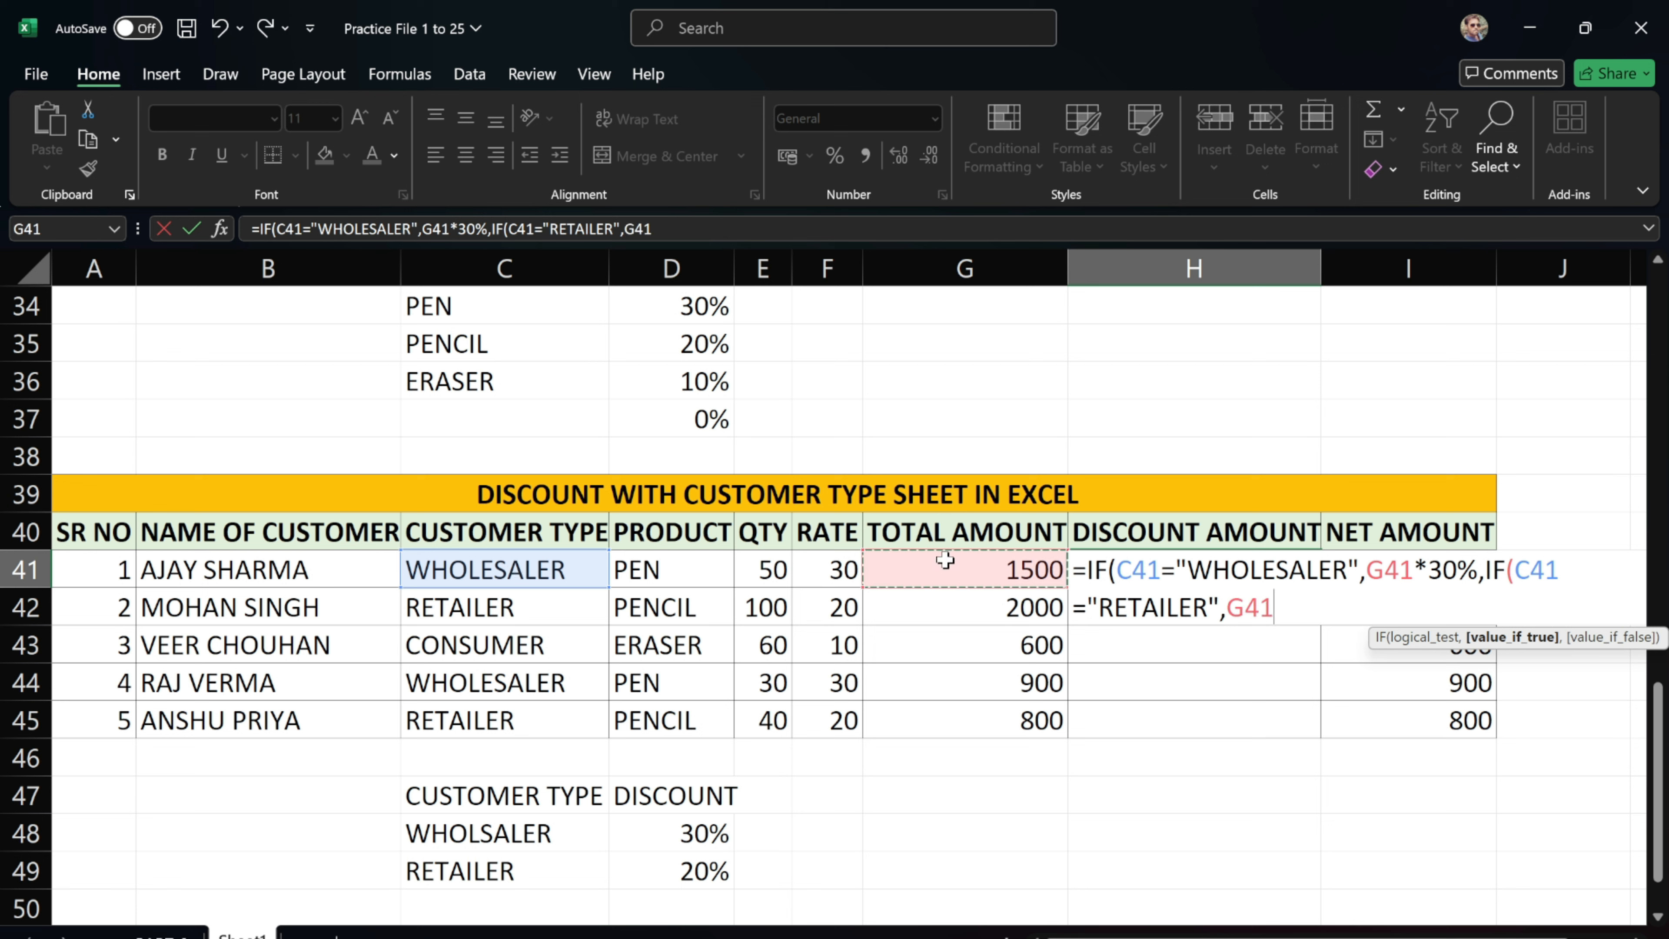
pyautogui.write('*20%,')
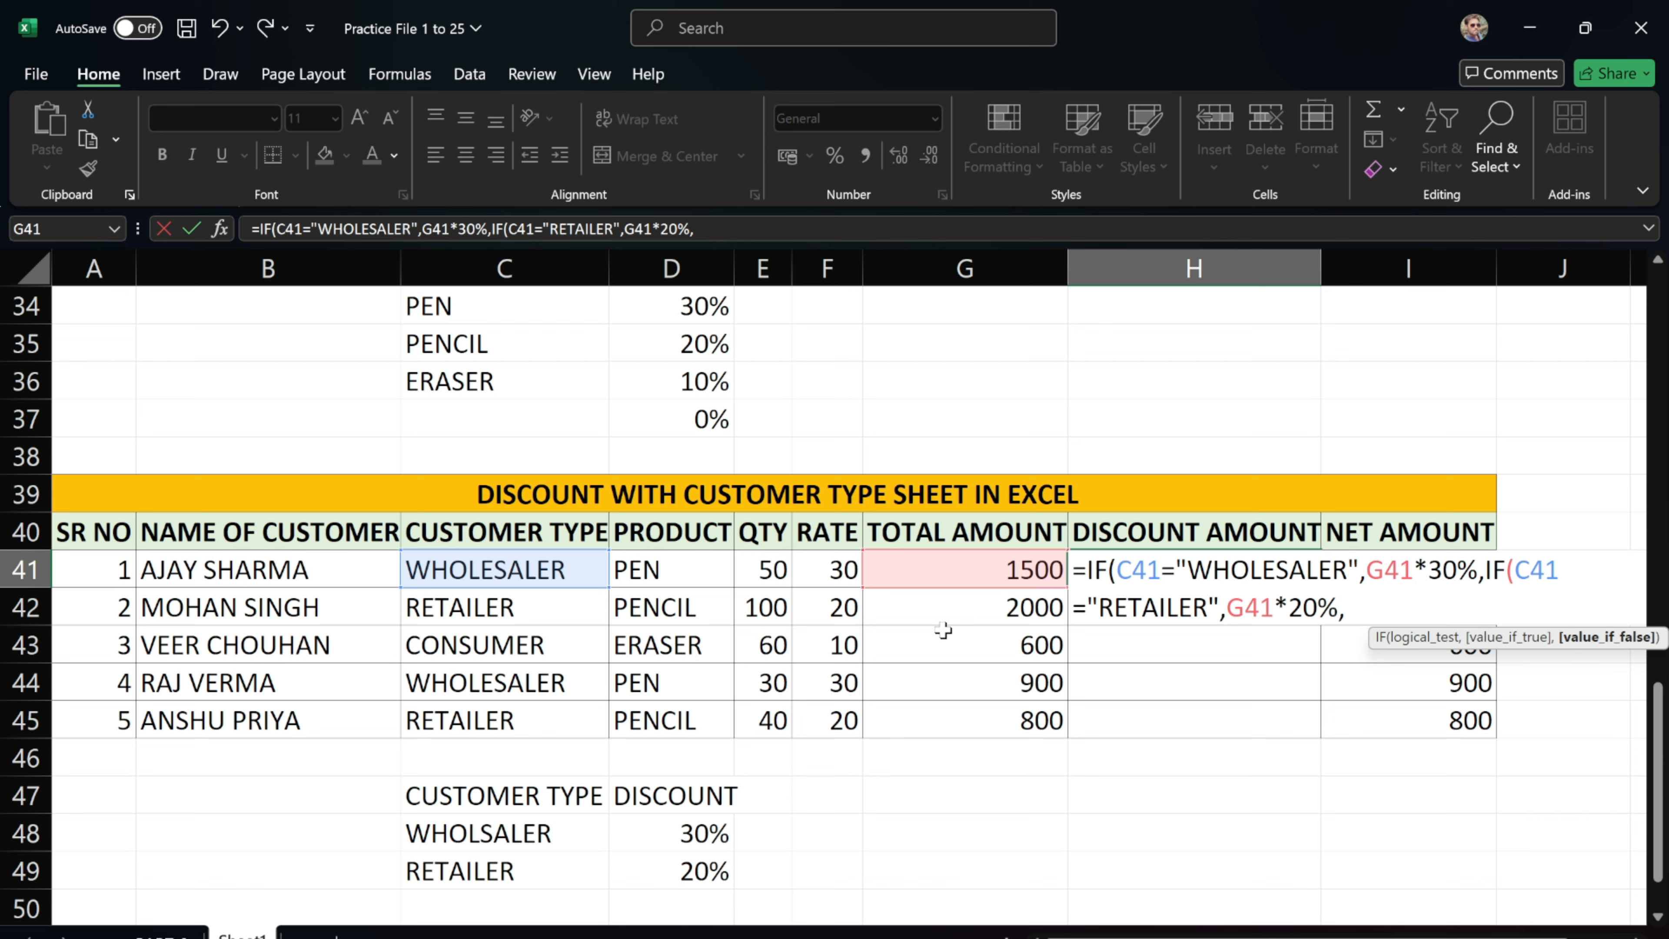
# Complete the H41 formula with 0 as the final false value, accept the closing-parentheses correction, and fill it down to H45
pyautogui.write('0')
pyautogui.press('Return')
pyautogui.press('Return')
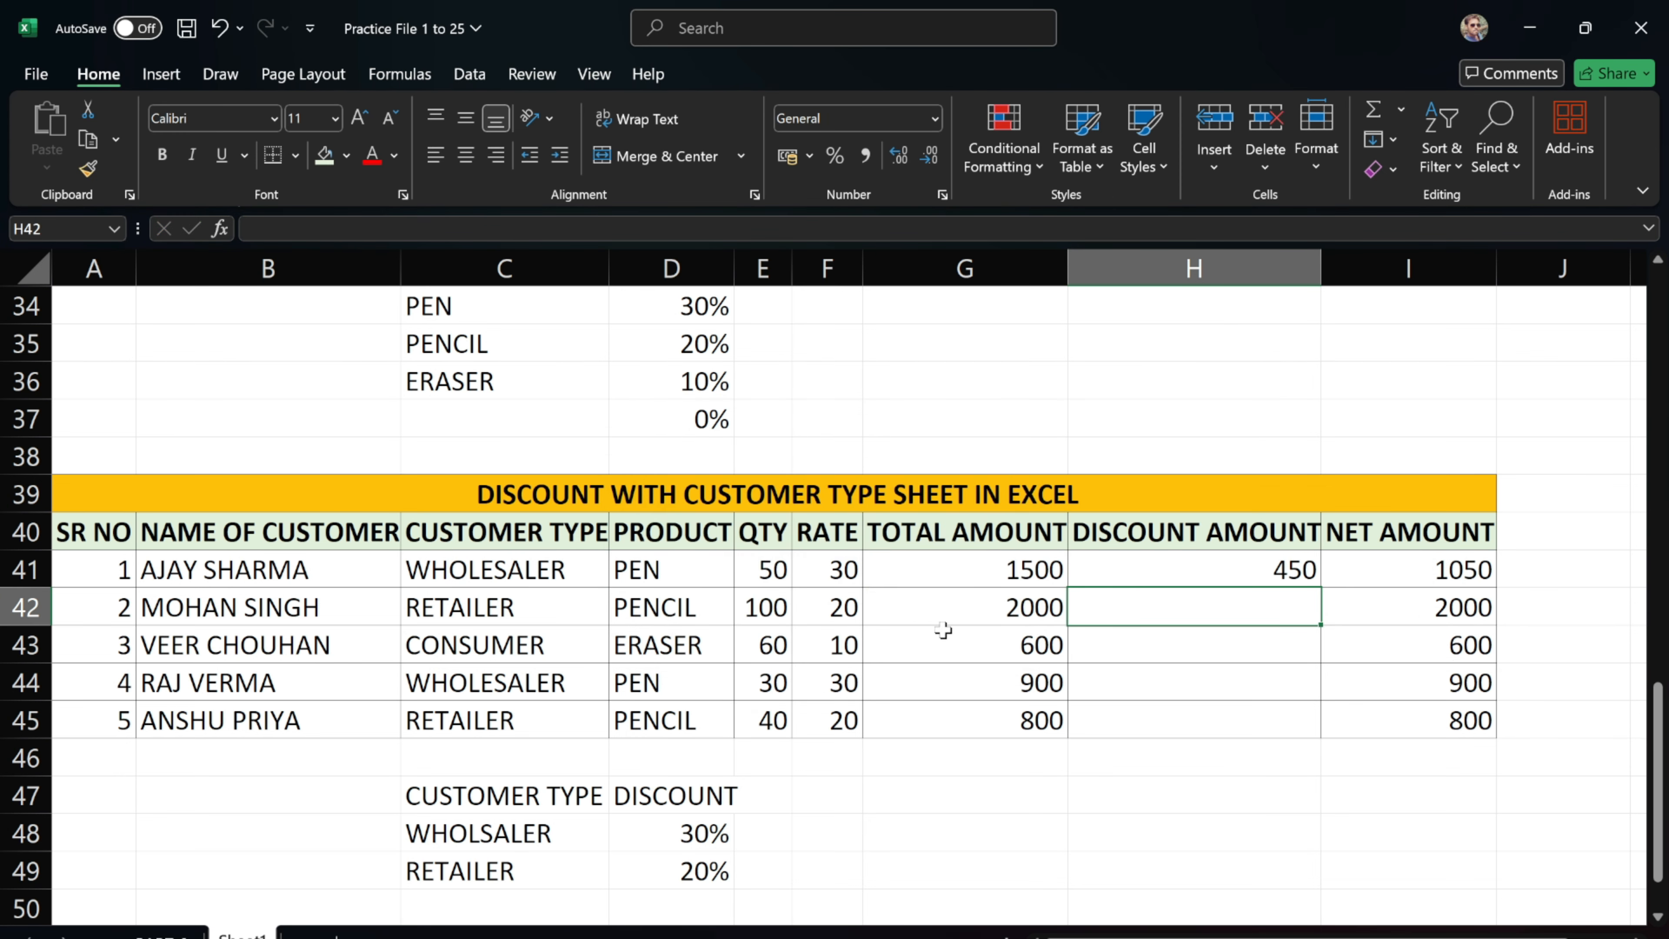
pyautogui.click(1215, 571)
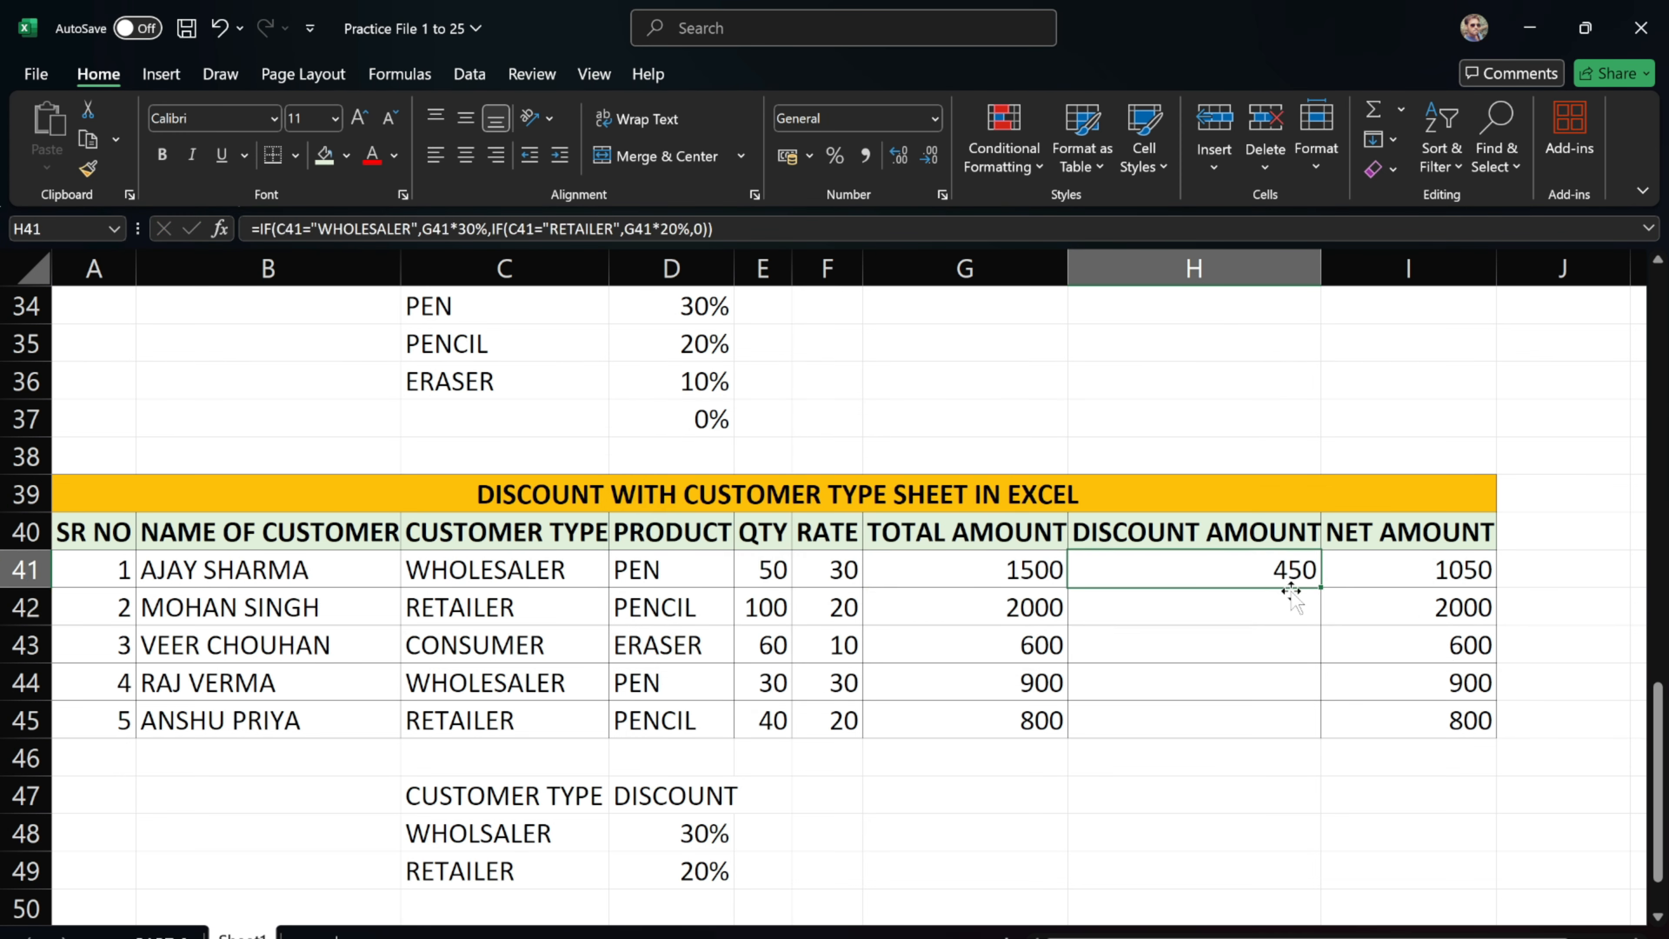
pyautogui.moveTo(1320, 590); pyautogui.dragTo(1322, 736)
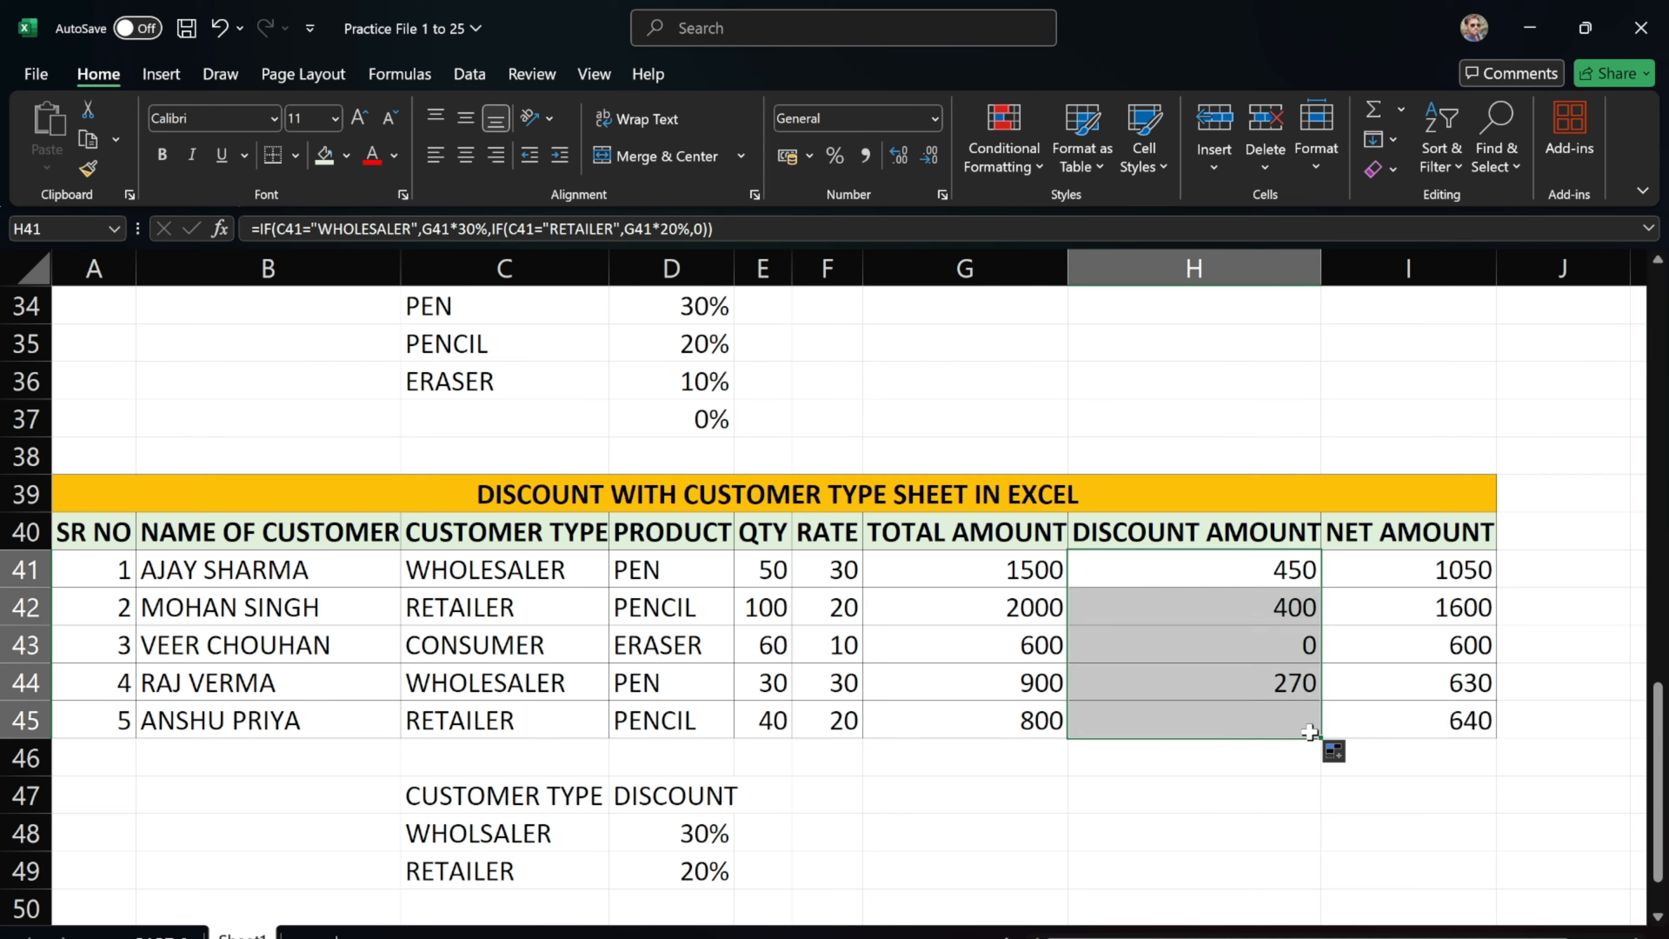
pyautogui.click(1014, 832)
pyautogui.scroll(-3, 1015, 759)
pyautogui.scroll(3, 1015, 760)
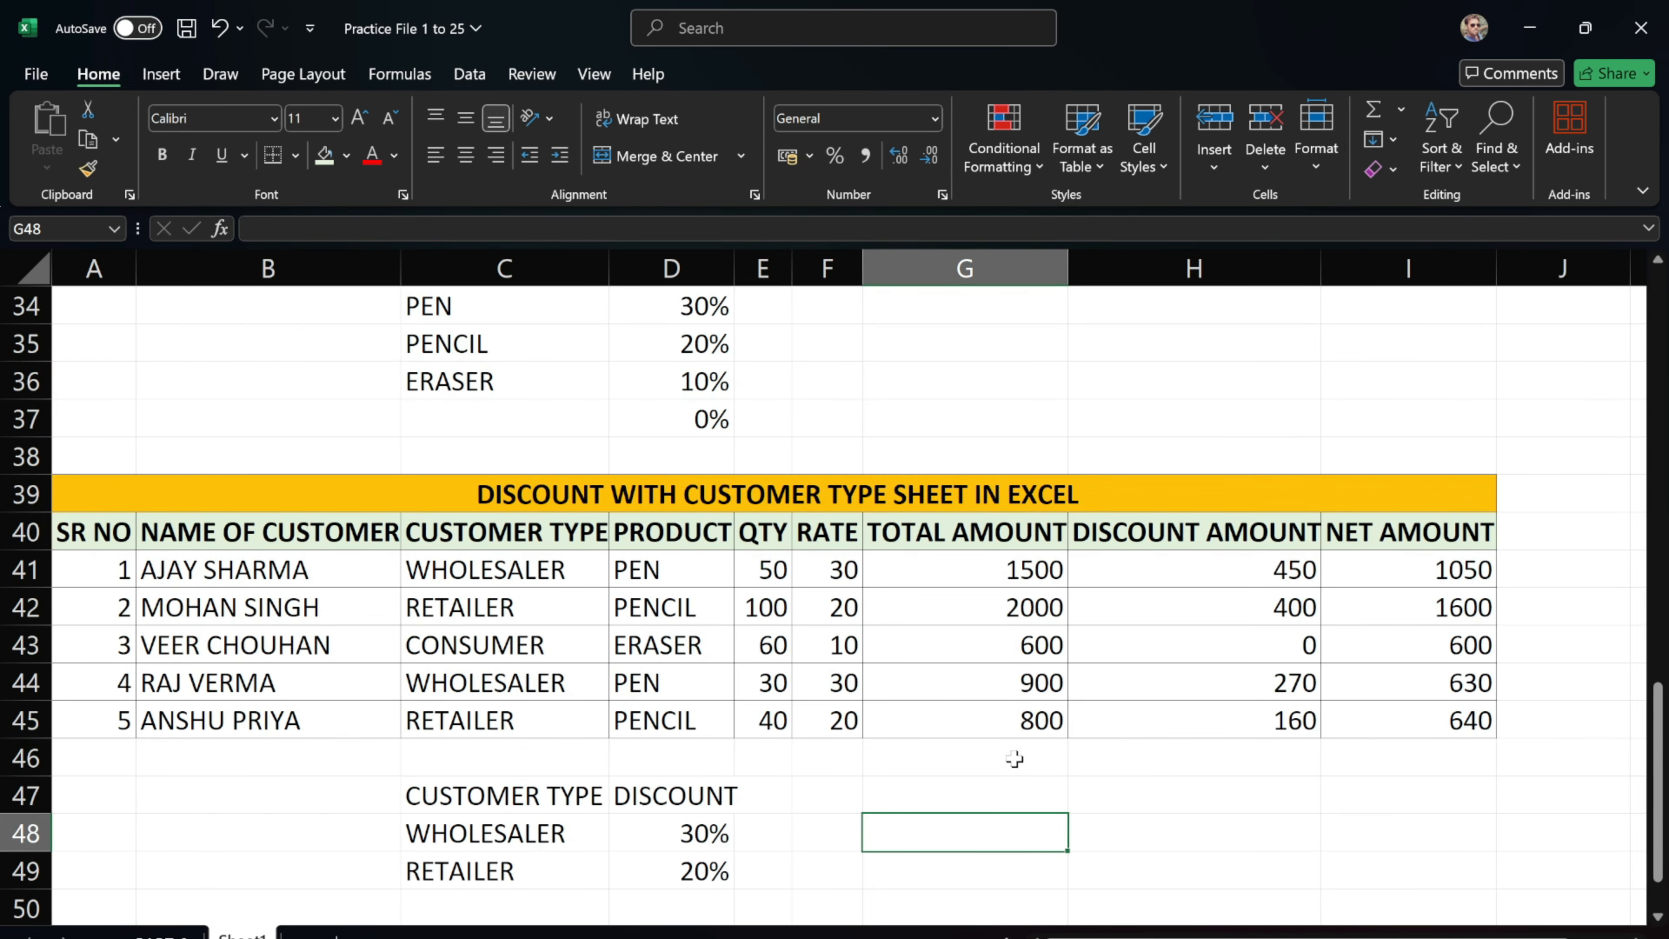
pyautogui.scroll(4, 1014, 760)
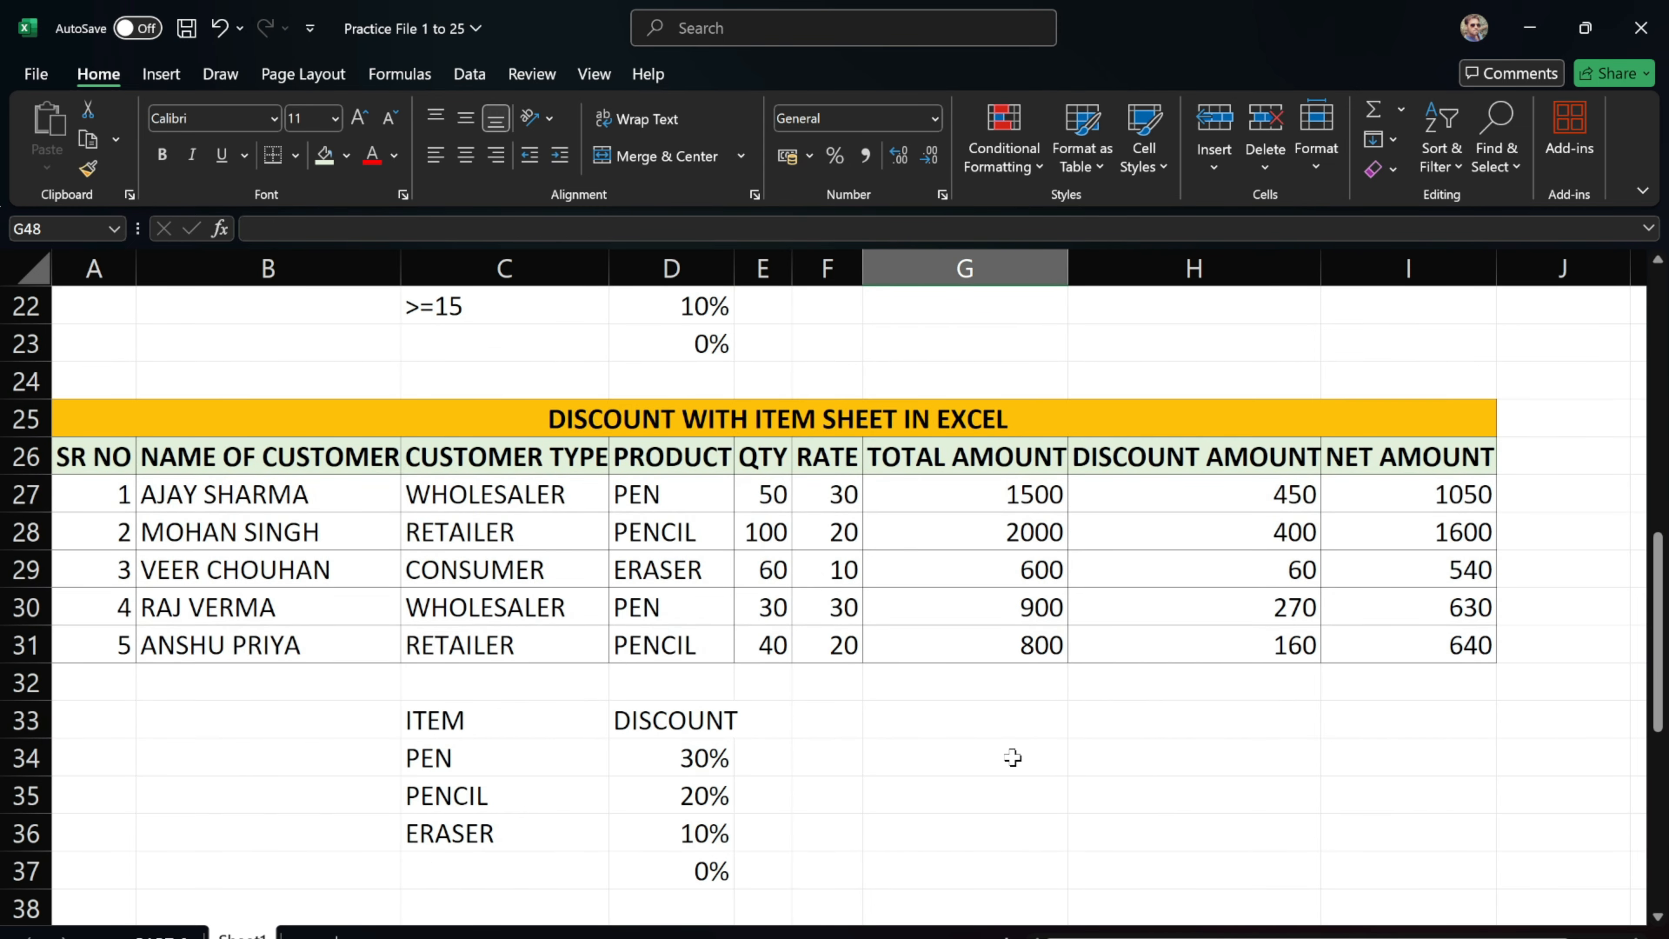
pyautogui.scroll(6, 1012, 758)
pyautogui.scroll(1, 1012, 758)
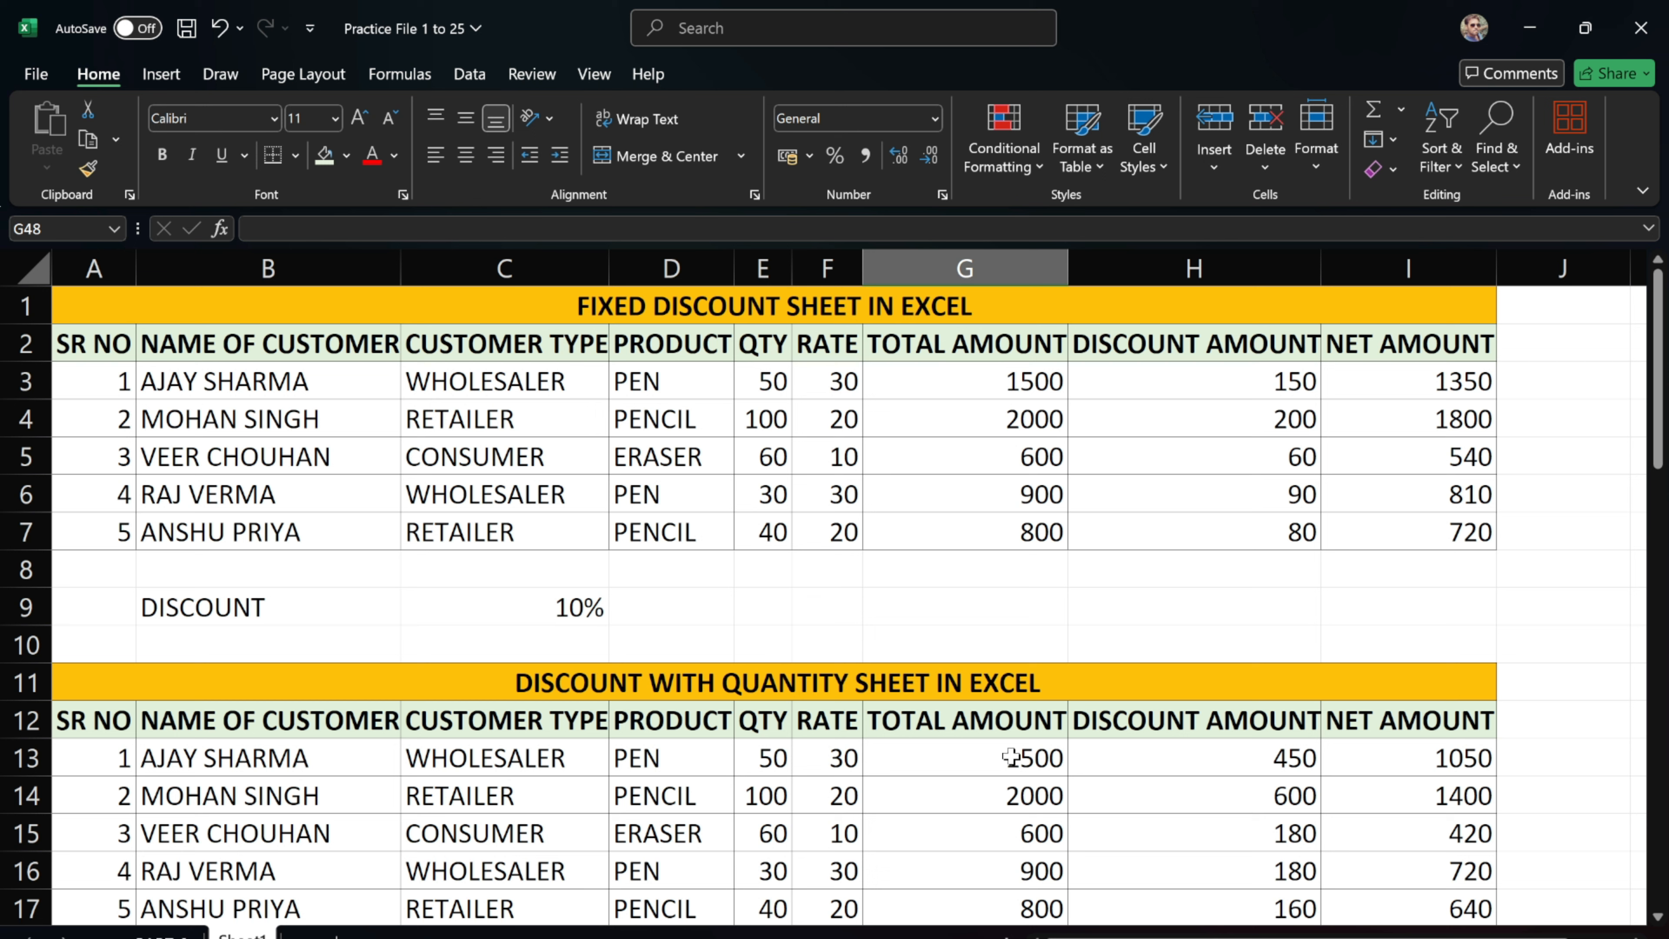